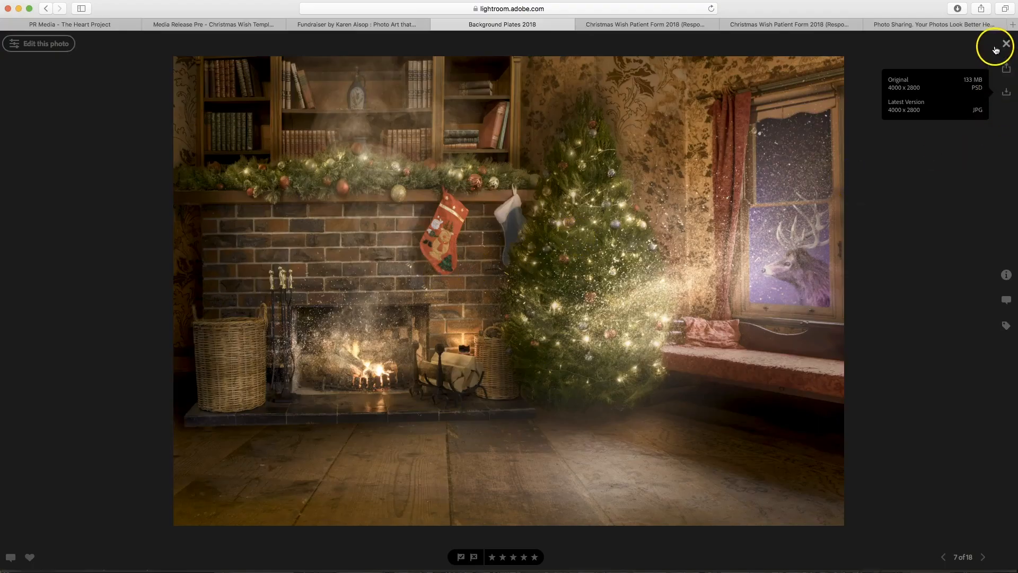
- View the fireplace and Christmas tree background plate and return to the Background Plates 2018 album
{"action": "left_click", "coordinate": [1005, 44]}
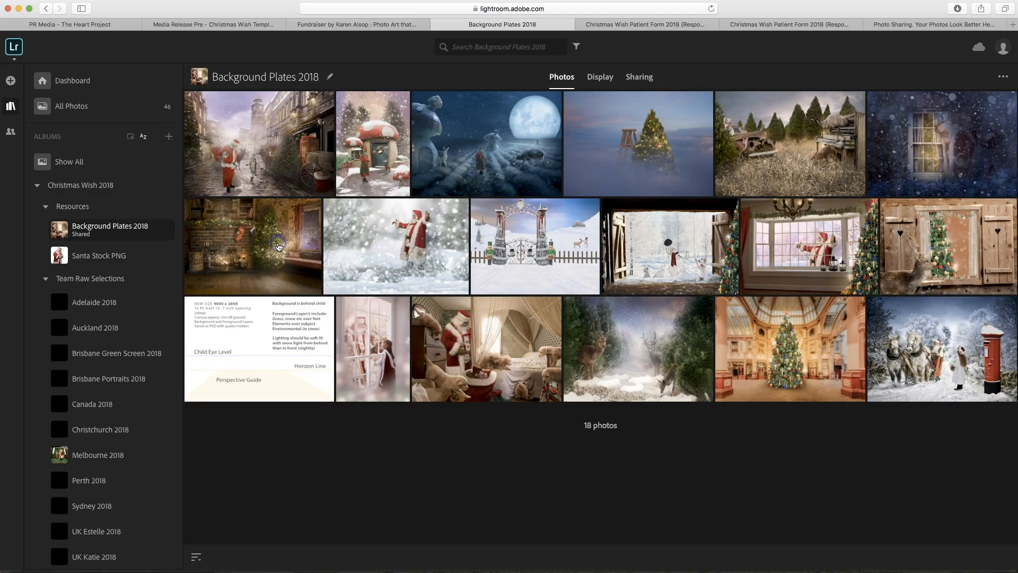
{"action": "left_click", "coordinate": [279, 245]}
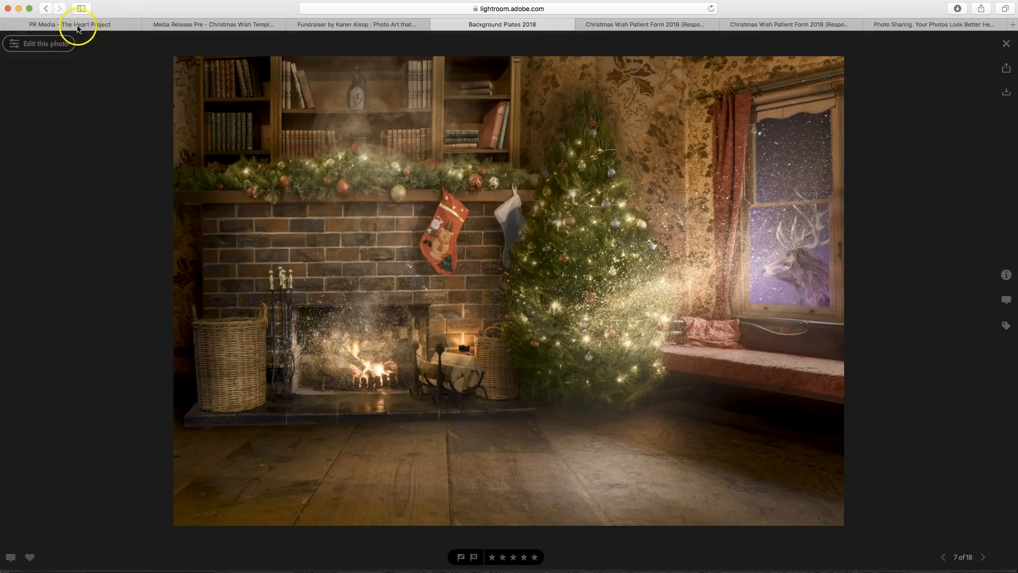
{"action": "left_click", "coordinate": [1006, 43]}
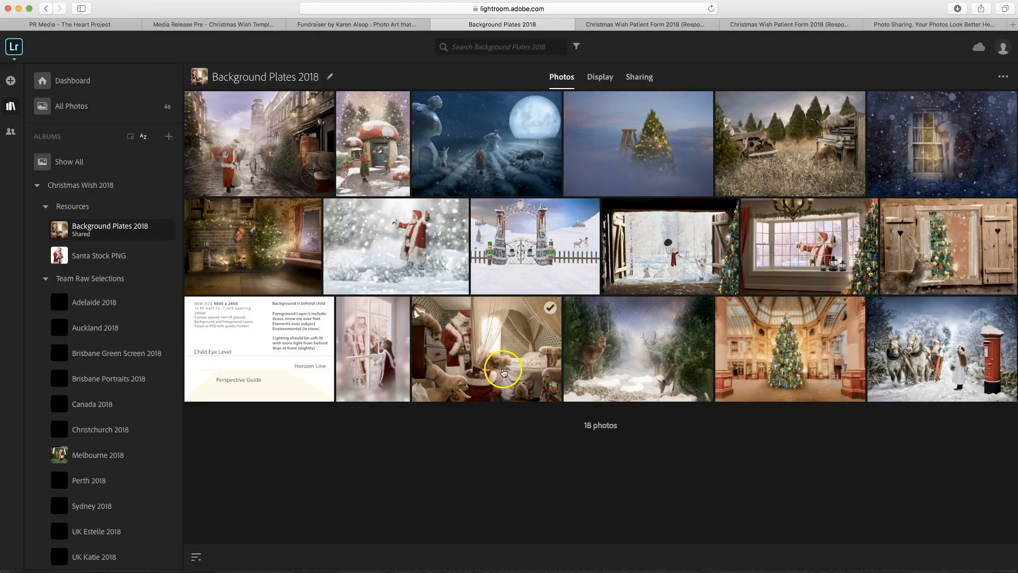
- Download the original PSD of the snowy deer and trees background plate, and return to the album
{"action": "left_click", "coordinate": [663, 368]}
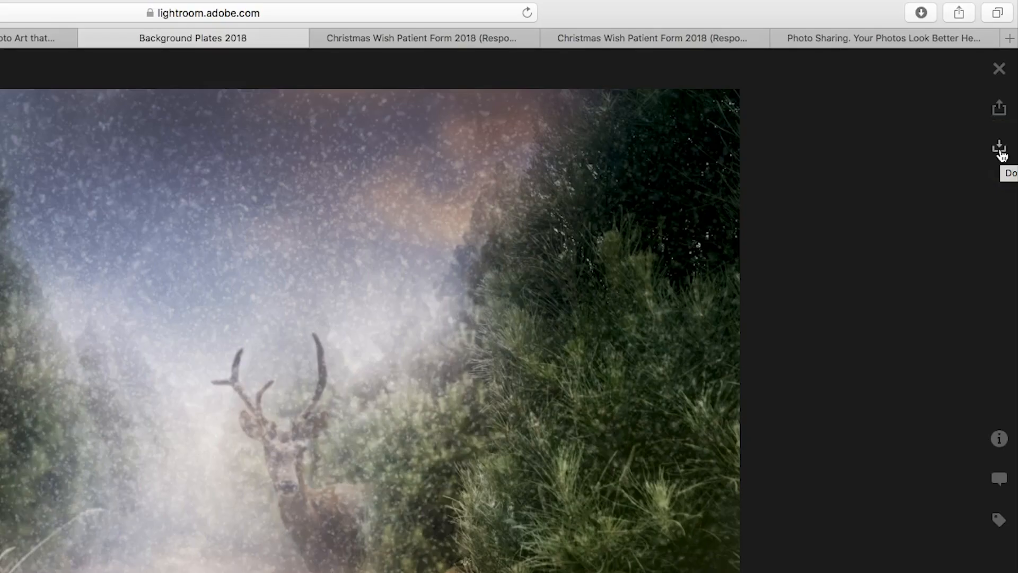
{"action": "left_click", "coordinate": [1008, 95]}
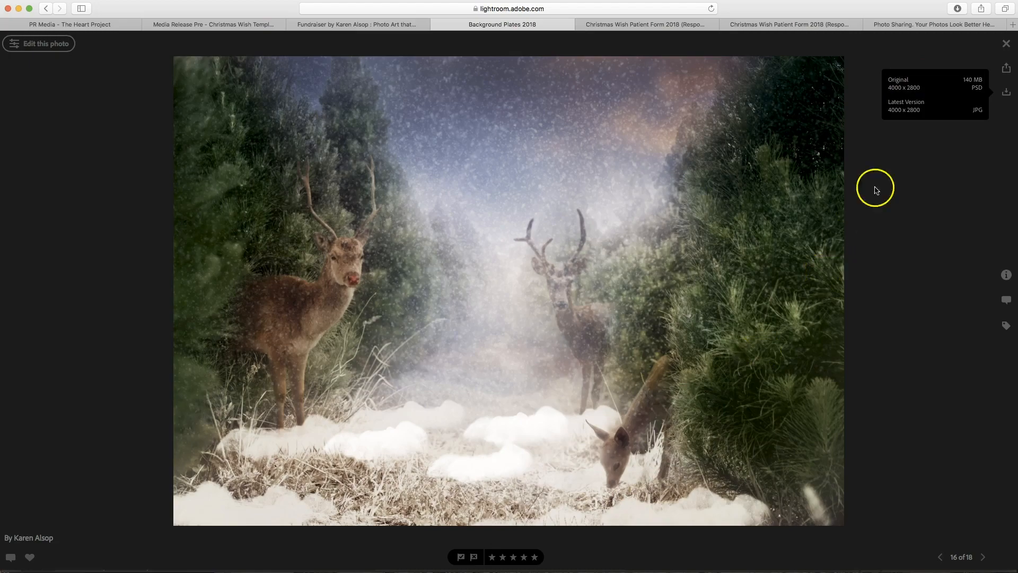
{"action": "left_click", "coordinate": [910, 86]}
{"action": "left_click", "coordinate": [1006, 43]}
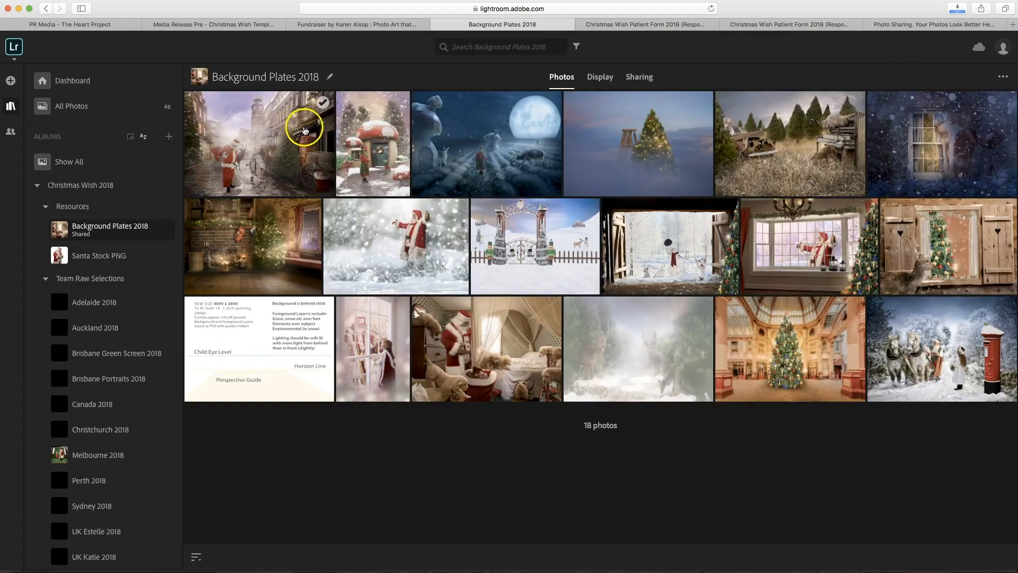
- Download the original PSD of the fireplace and Christmas tree background plate, and return to the album
{"action": "left_click", "coordinate": [270, 233]}
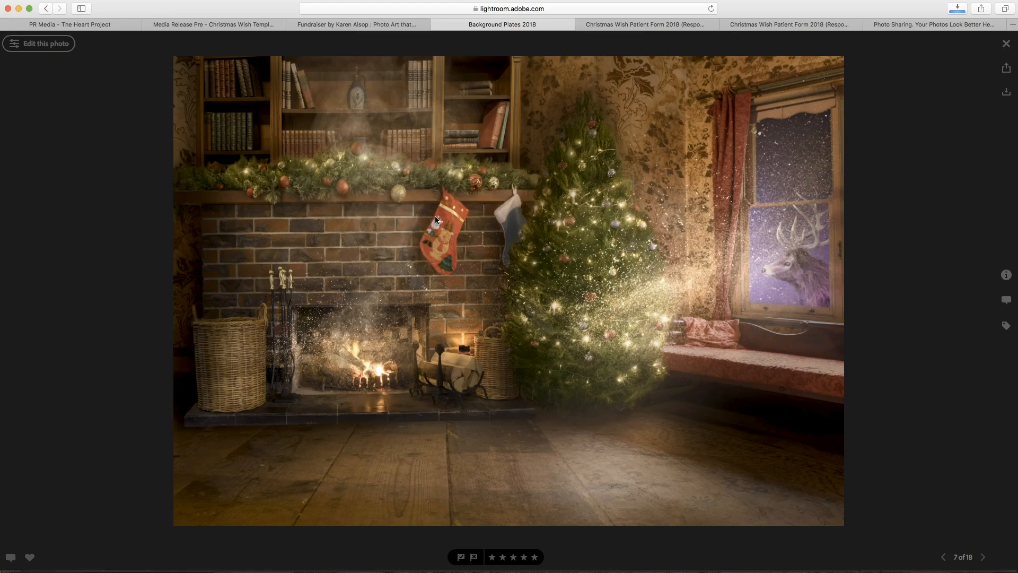
{"action": "left_click", "coordinate": [1006, 92]}
{"action": "left_click", "coordinate": [922, 88]}
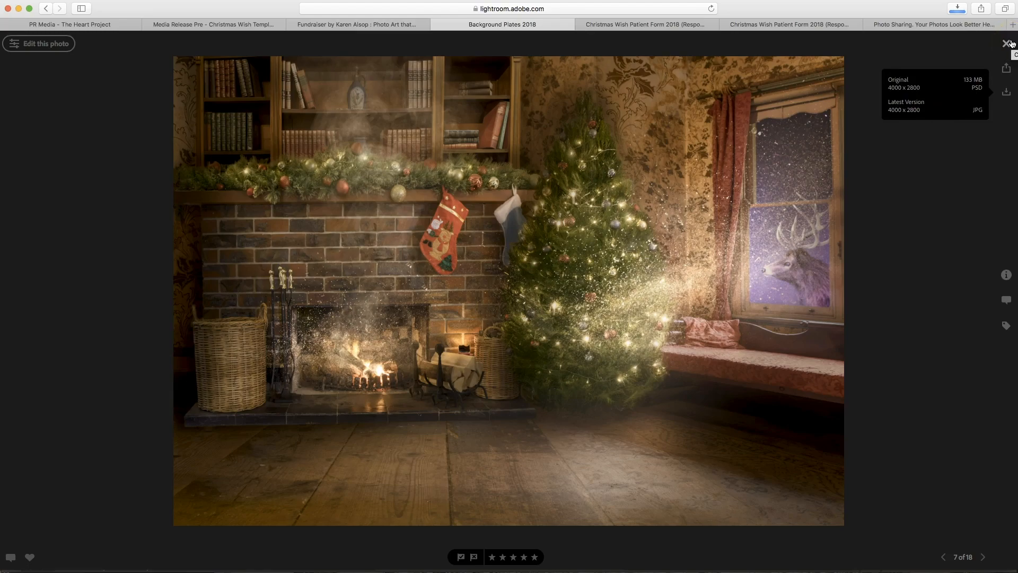
{"action": "left_click", "coordinate": [1007, 43]}
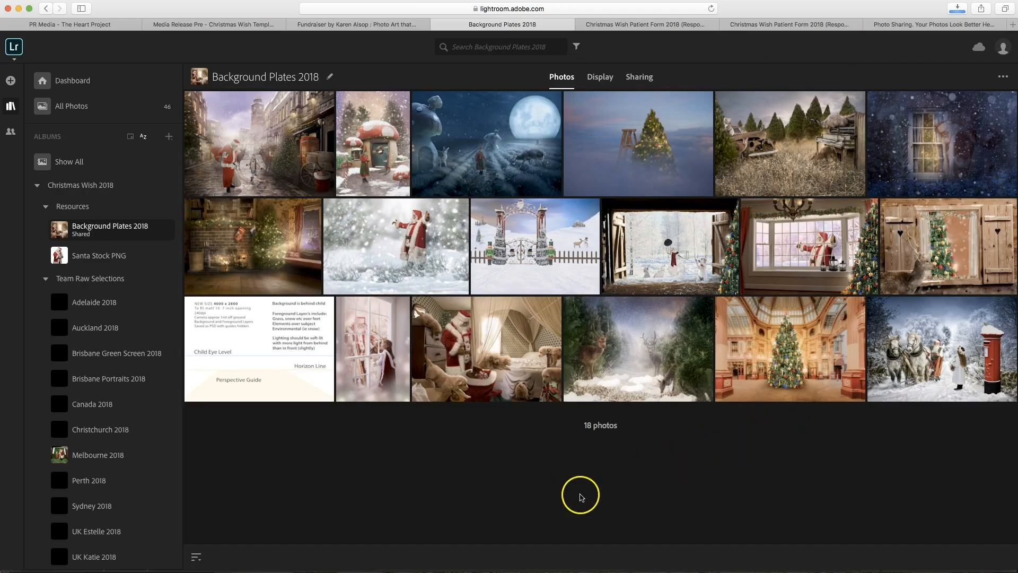
- Download the original NEF of the girl in the red dress standing with Santa from the Melbourne 2018 album
{"action": "left_click", "coordinate": [145, 465]}
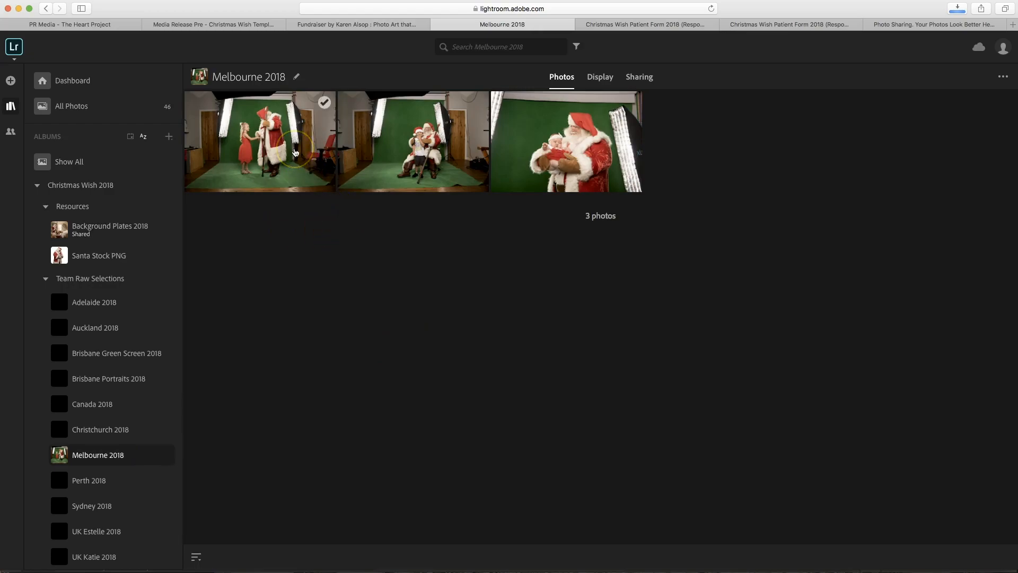
{"action": "left_click", "coordinate": [296, 153]}
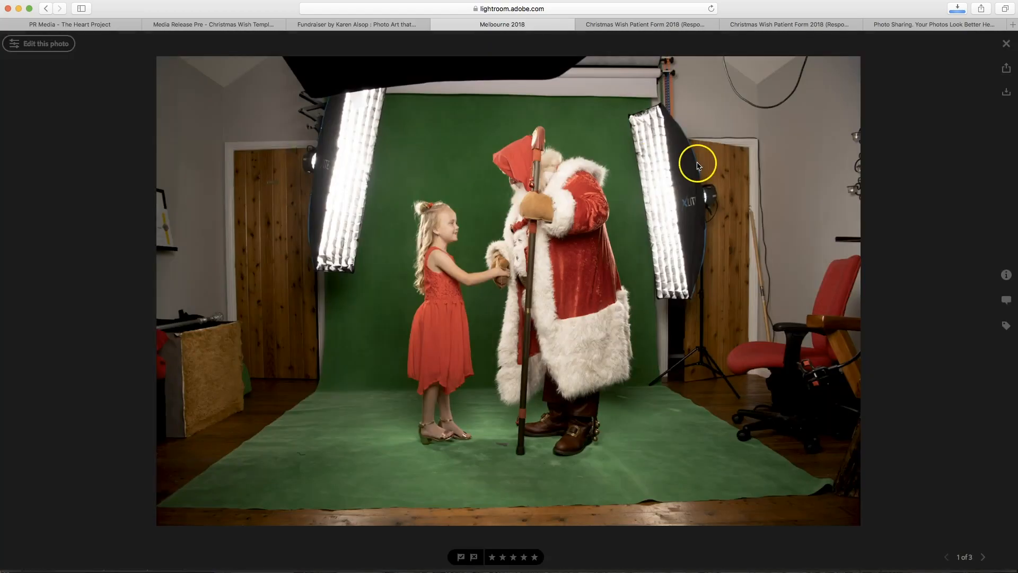
{"action": "left_click", "coordinate": [1006, 92]}
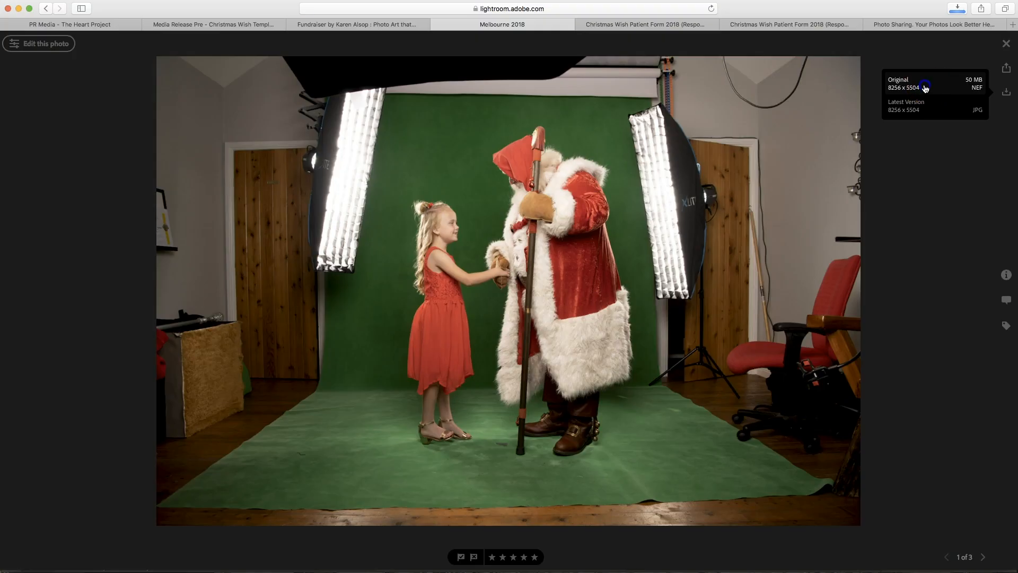
{"action": "left_click", "coordinate": [925, 87]}
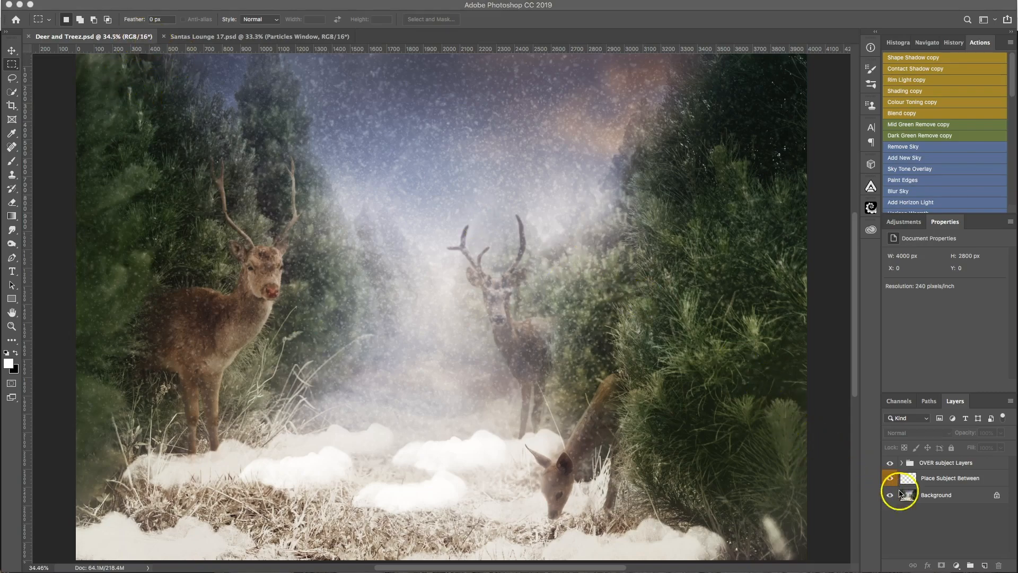
- In Photoshop, toggle the OVER subject Layers group off and on in Deer and Treez.psd, and select the Place Subject Between layer
{"action": "left_click", "coordinate": [949, 480]}
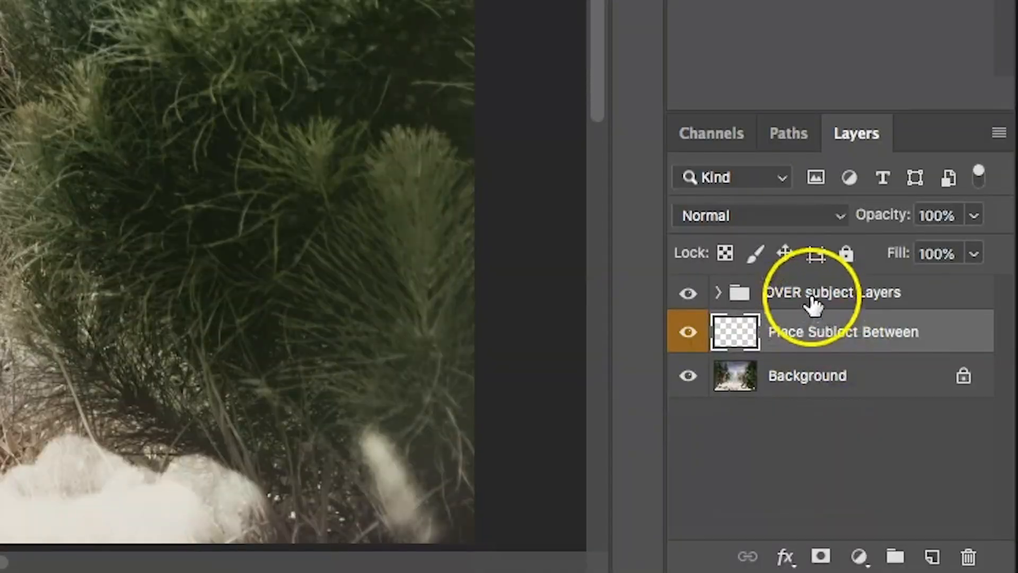
{"action": "left_click", "coordinate": [931, 464]}
{"action": "left_click", "coordinate": [689, 293]}
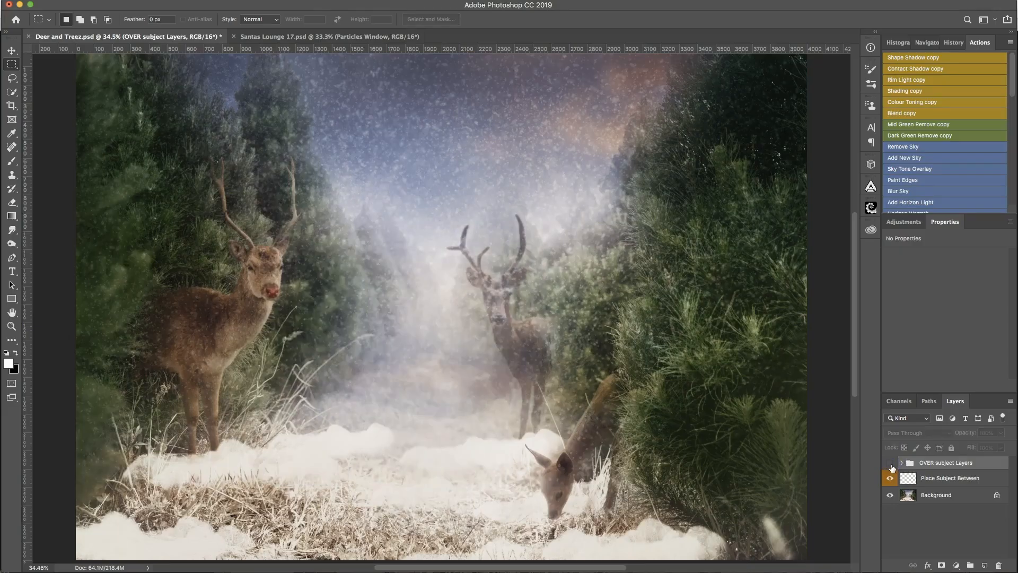
{"action": "left_click", "coordinate": [891, 463]}
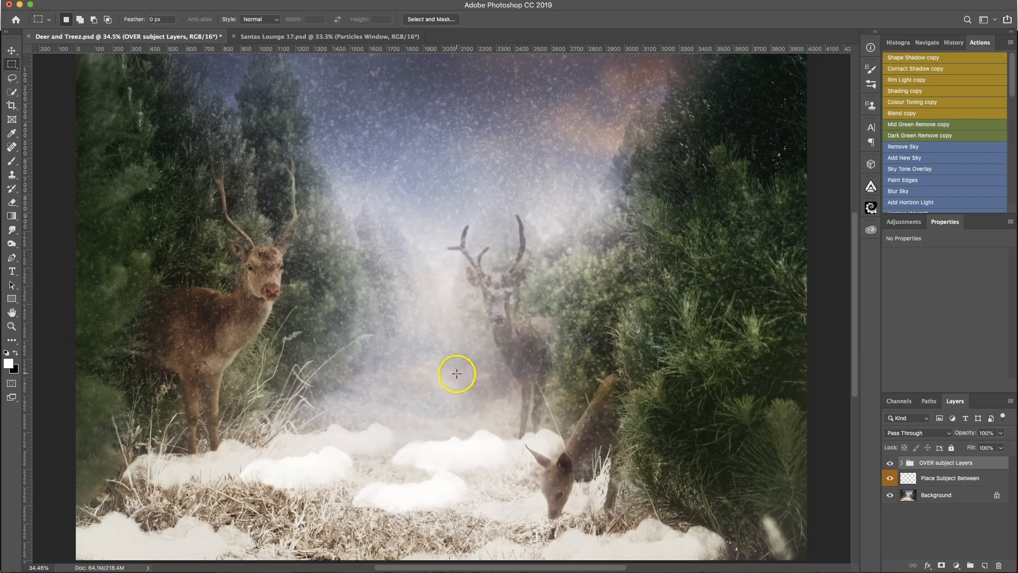
{"action": "left_click", "coordinate": [974, 476]}
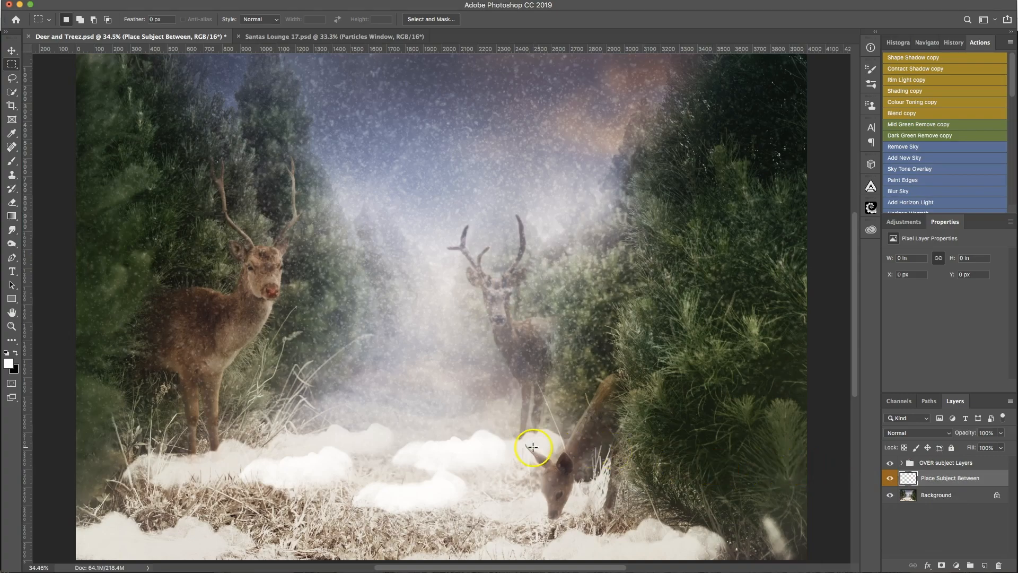
- Open Christmas Wish 201800015.NEF from the Downloads folder in Adobe Photoshop CC 2019
{"action": "left_click", "coordinate": [353, 549]}
{"action": "right_click", "coordinate": [395, 276]}
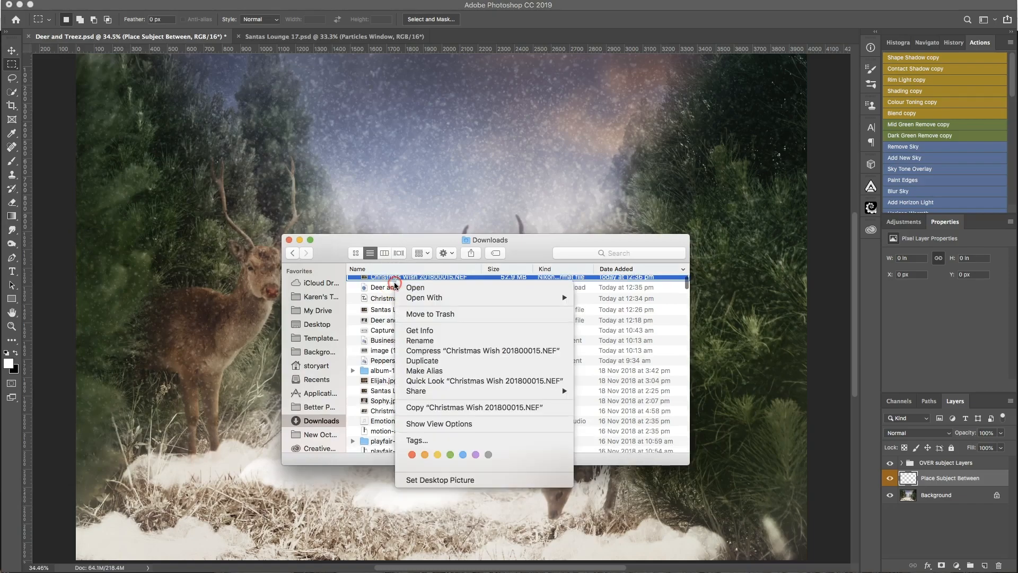
{"action": "mouse_move", "coordinate": [441, 297]}
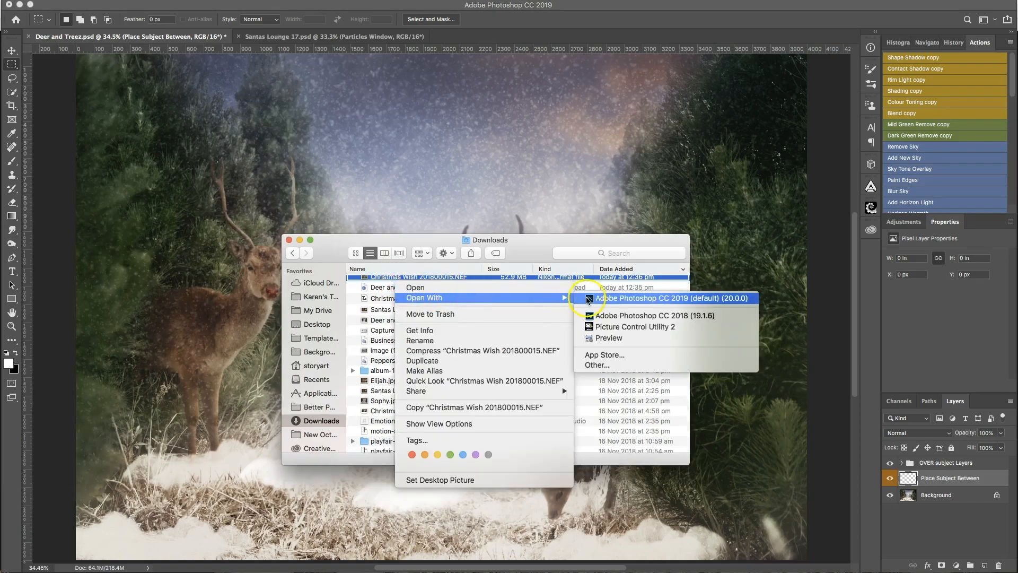
{"action": "left_click", "coordinate": [619, 300]}
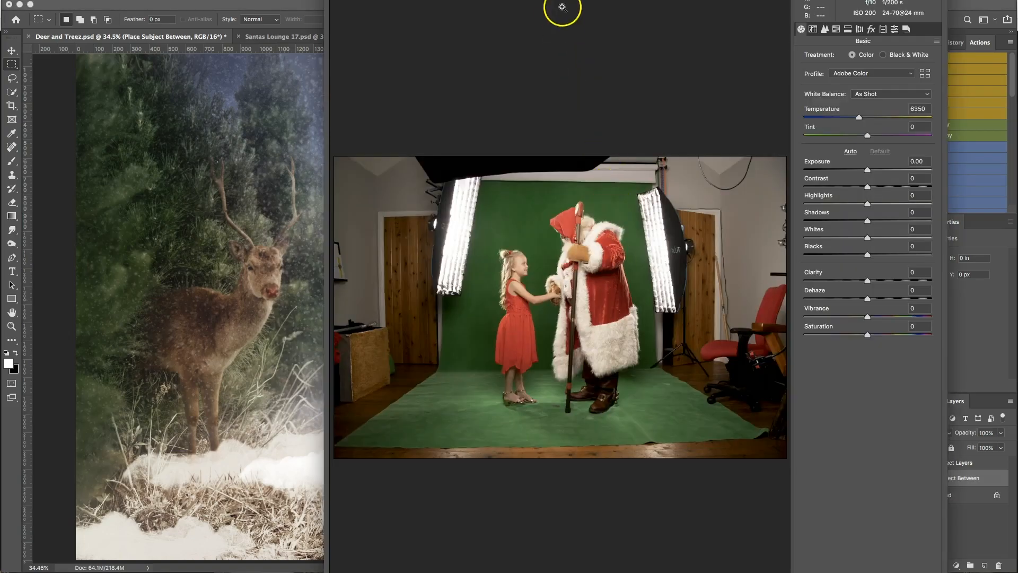
- Confirm the Camera Raw workflow options with Adobe RGB (1998), 16 Bits/Channel and opening in Photoshop as Smart Objects
{"action": "left_click", "coordinate": [841, 459]}
{"action": "left_click", "coordinate": [467, 513]}
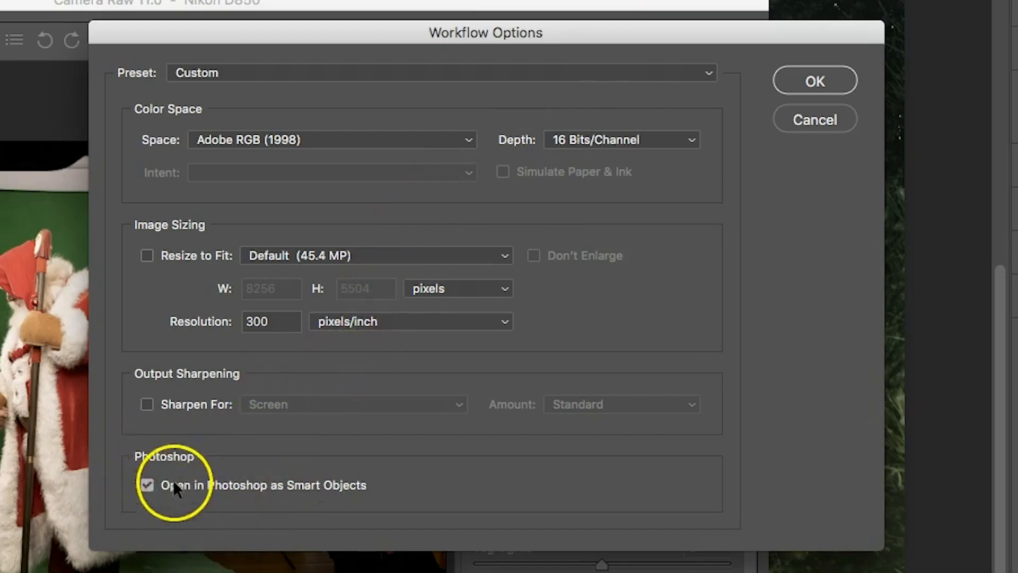
{"action": "left_click", "coordinate": [825, 83]}
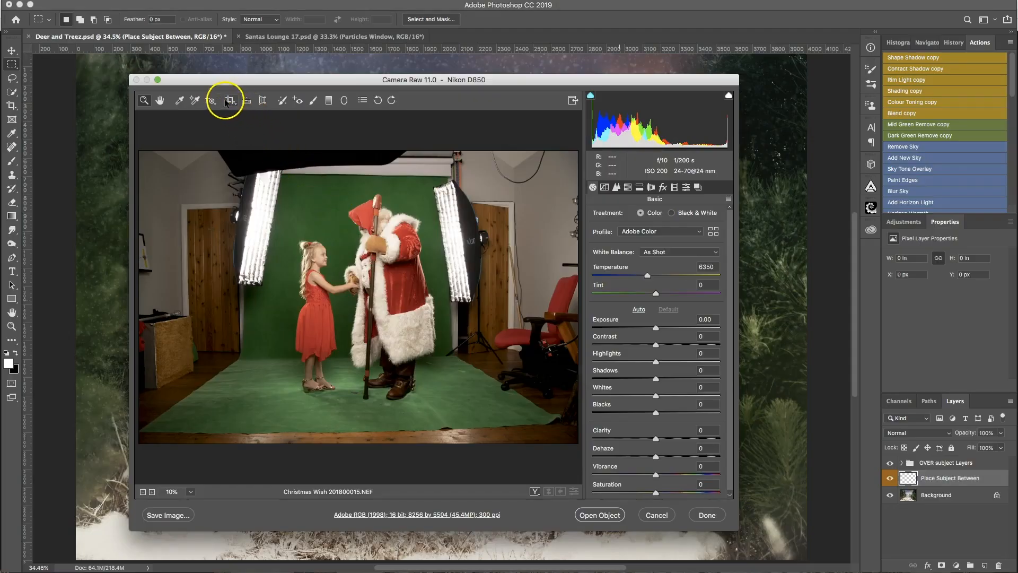
- Crop the raw photo tightly around the girl and Santa, to about 2855 by 4014 pixels
{"action": "left_click", "coordinate": [227, 102]}
{"action": "left_click_drag", "start_coordinate": [280, 192], "coordinate": [439, 409]}
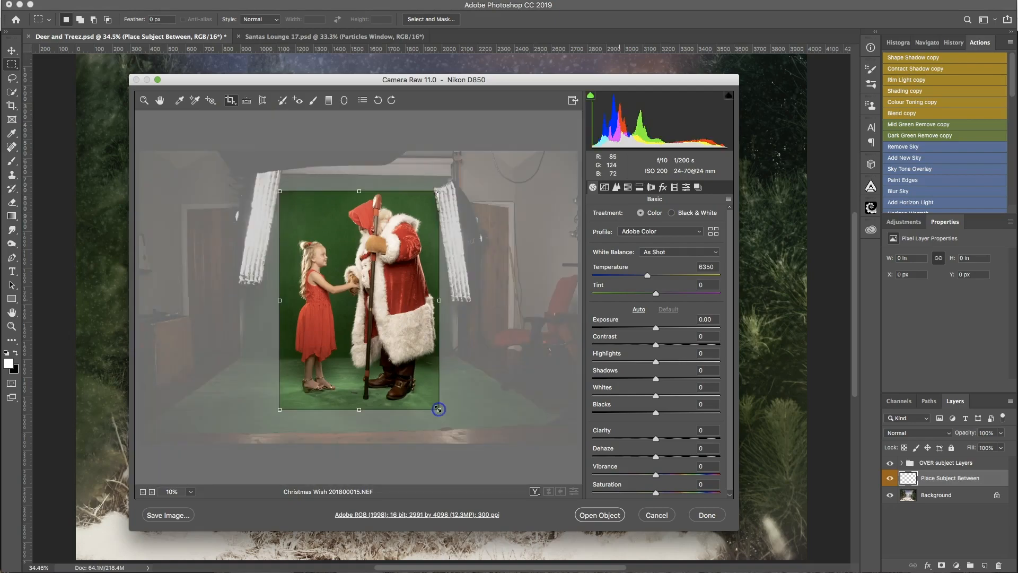
{"action": "left_click_drag", "start_coordinate": [360, 190], "coordinate": [361, 196]}
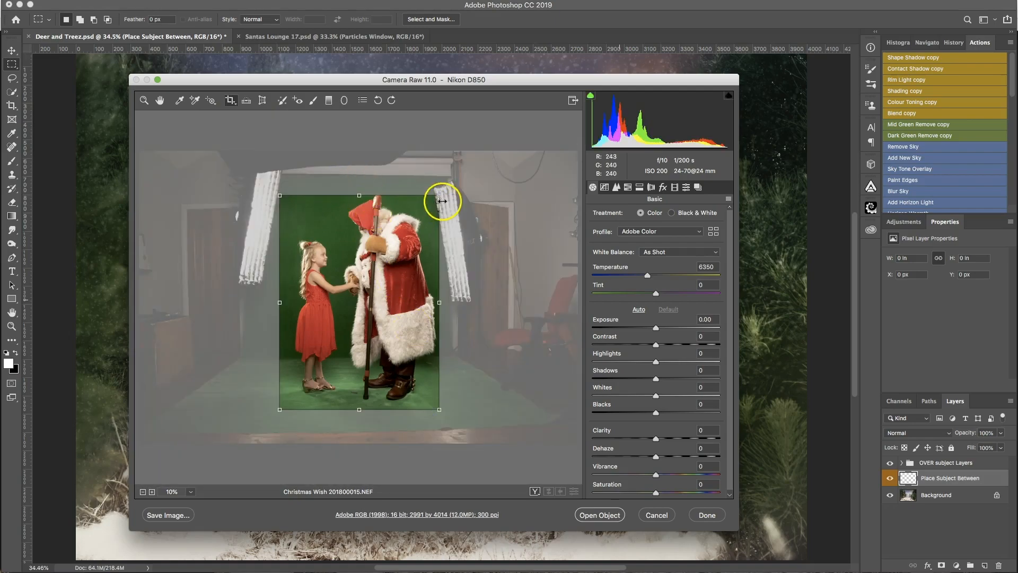
{"action": "double_click", "coordinate": [385, 268]}
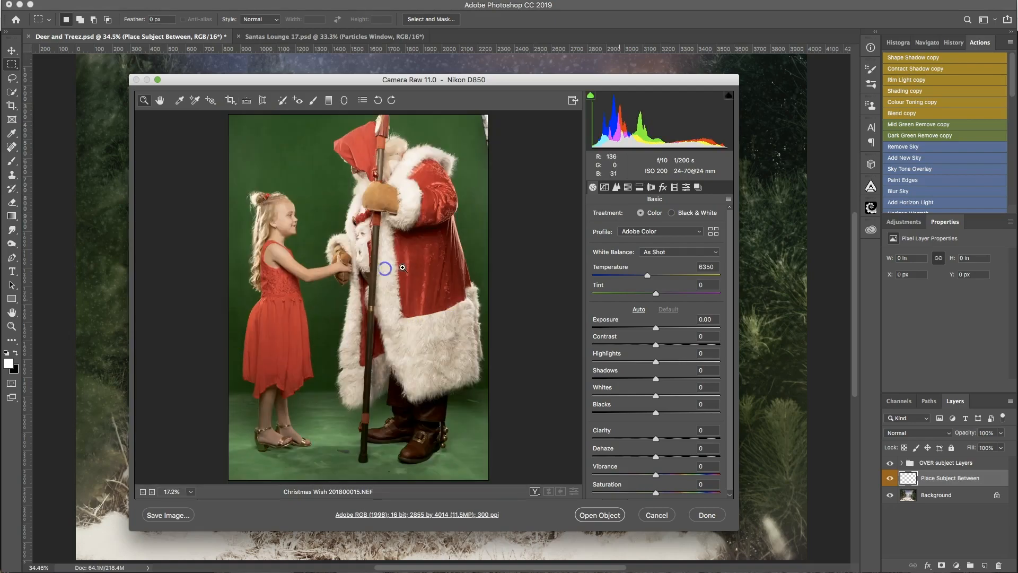
- Set Highlights to -23 and Shadows to +24, and open the raw photo as a smart object
{"action": "left_click_drag", "start_coordinate": [657, 361], "coordinate": [641, 361]}
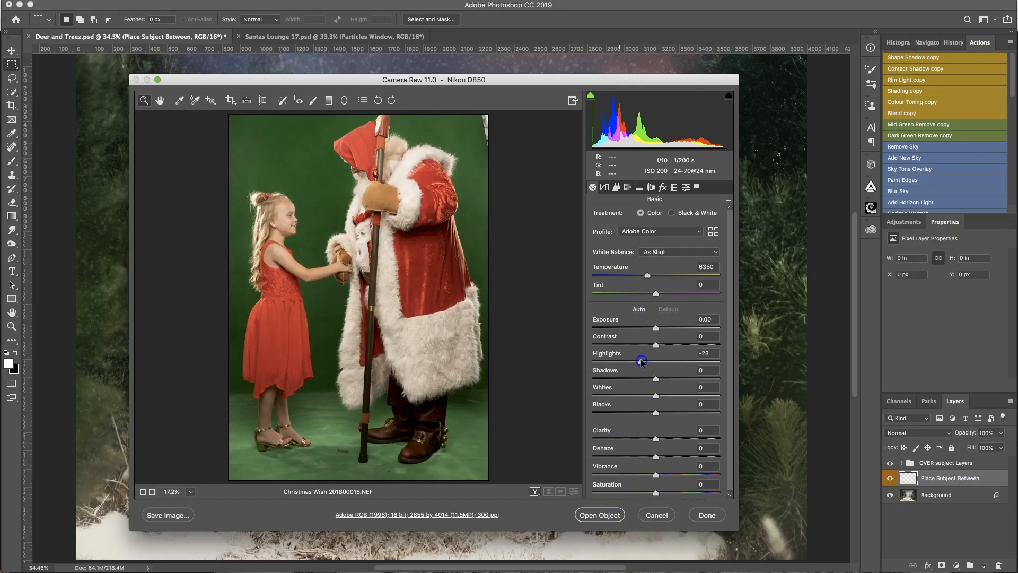
{"action": "left_click", "coordinate": [671, 379]}
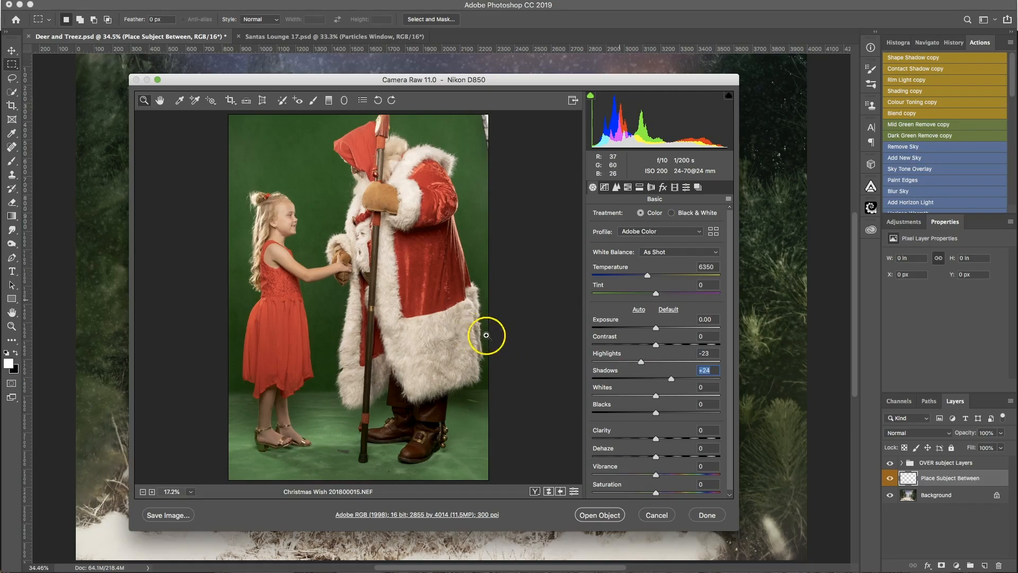
{"action": "left_click", "coordinate": [599, 514]}
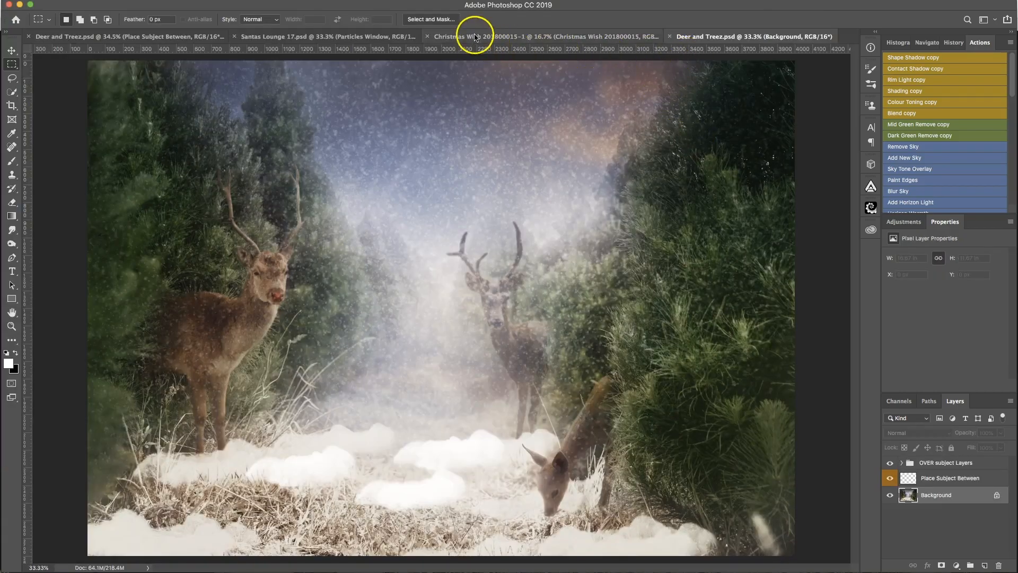
{"action": "left_click", "coordinate": [474, 37]}
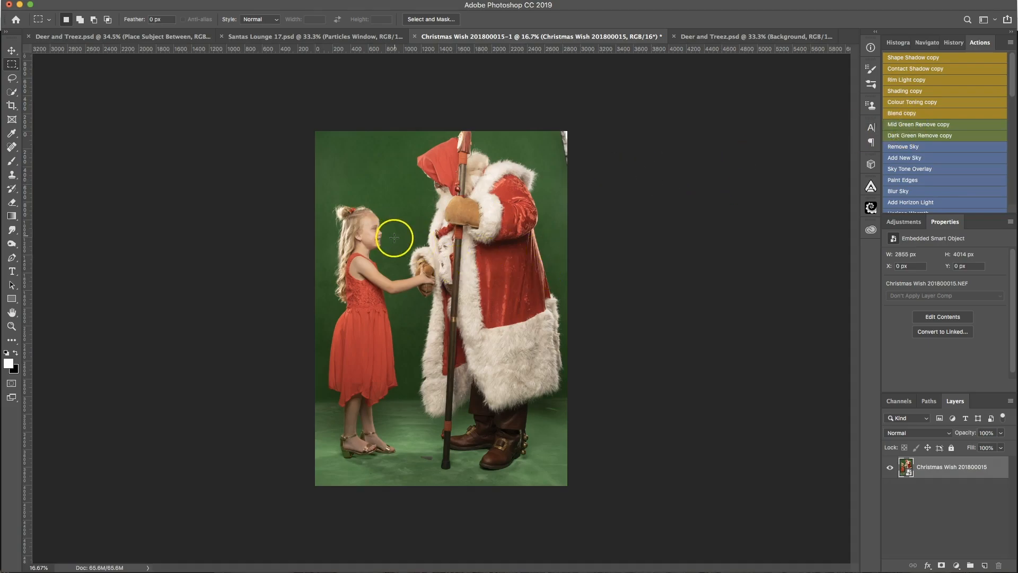
{"action": "left_click", "coordinate": [910, 126]}
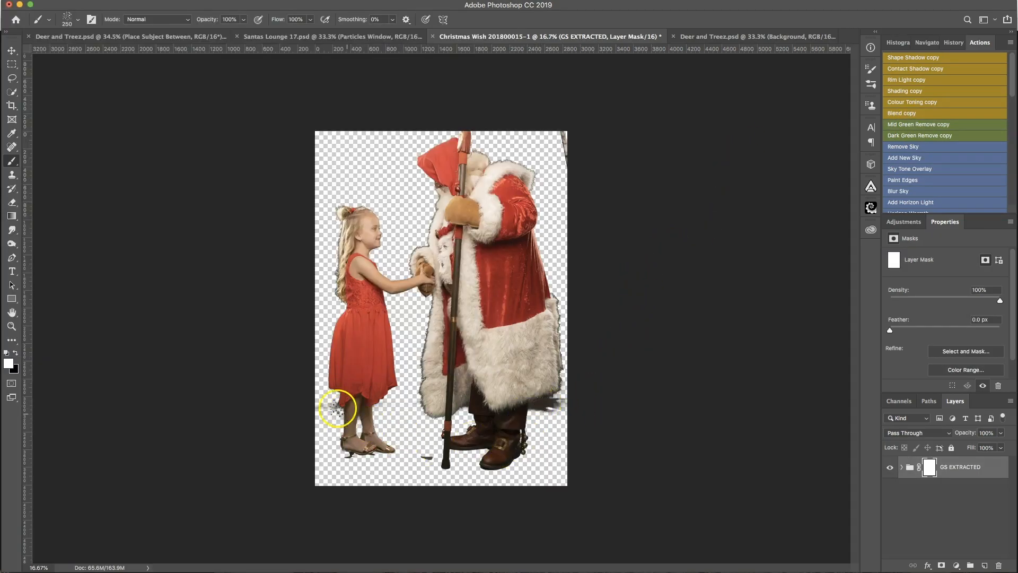
- Expand the GS EXTRACTED group and examine the masks of the Remove Green layer, the Repair Layer and the group
{"action": "left_click", "coordinate": [903, 469]}
{"action": "left_click", "coordinate": [934, 486]}
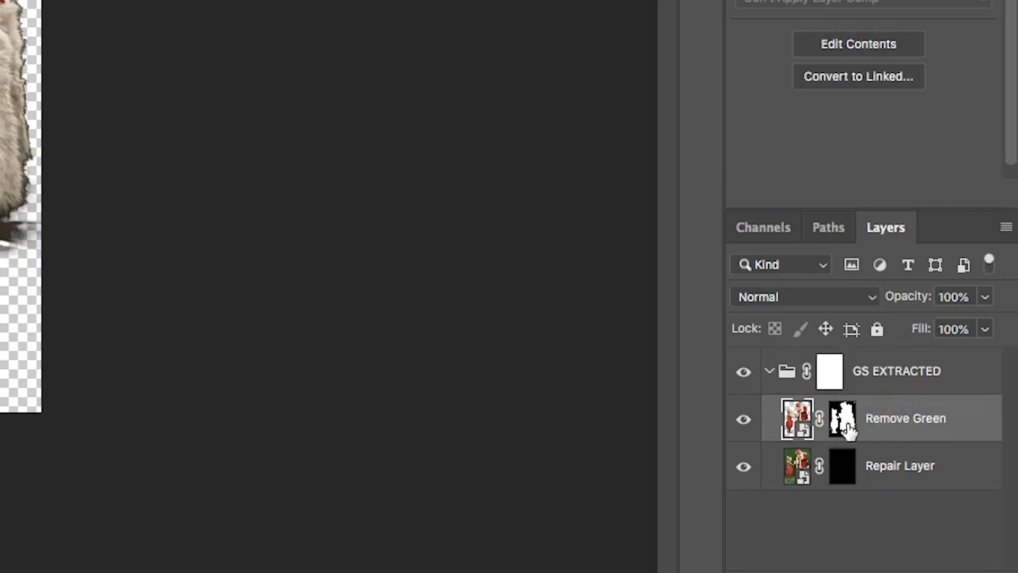
{"action": "left_click", "coordinate": [883, 470]}
{"action": "left_click", "coordinate": [844, 476]}
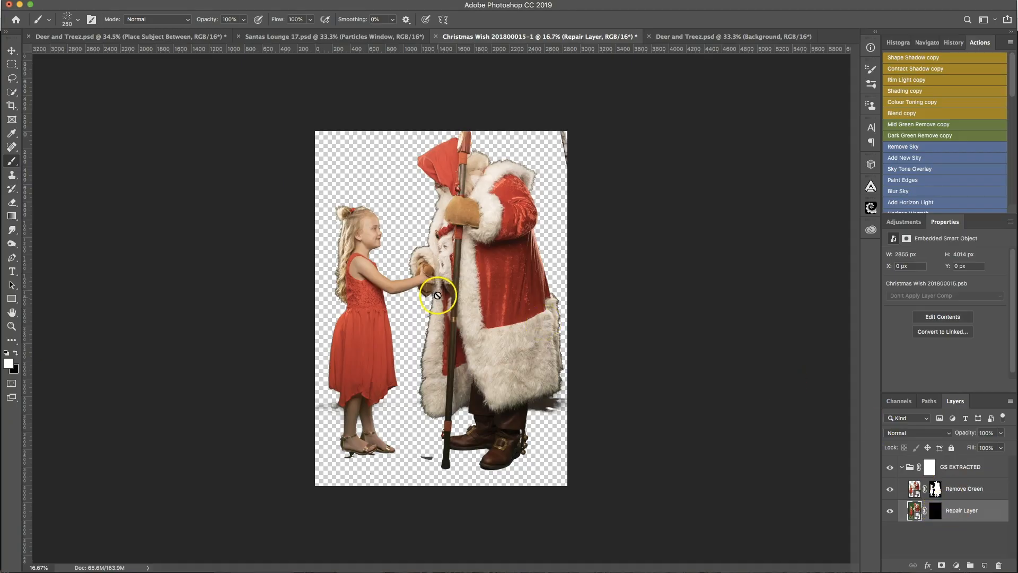
{"action": "left_click", "coordinate": [936, 513]}
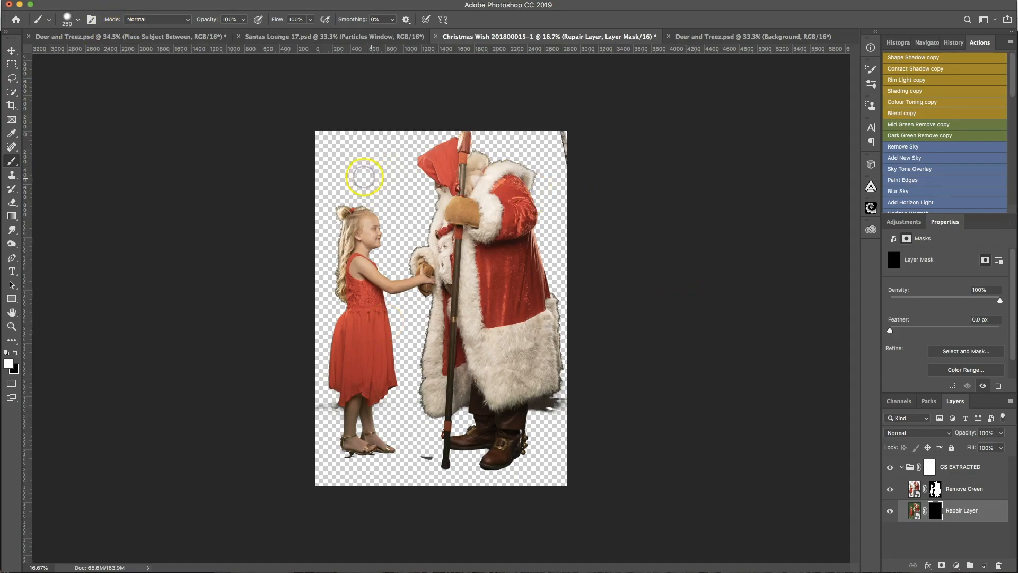
{"action": "left_click", "coordinate": [363, 164]}
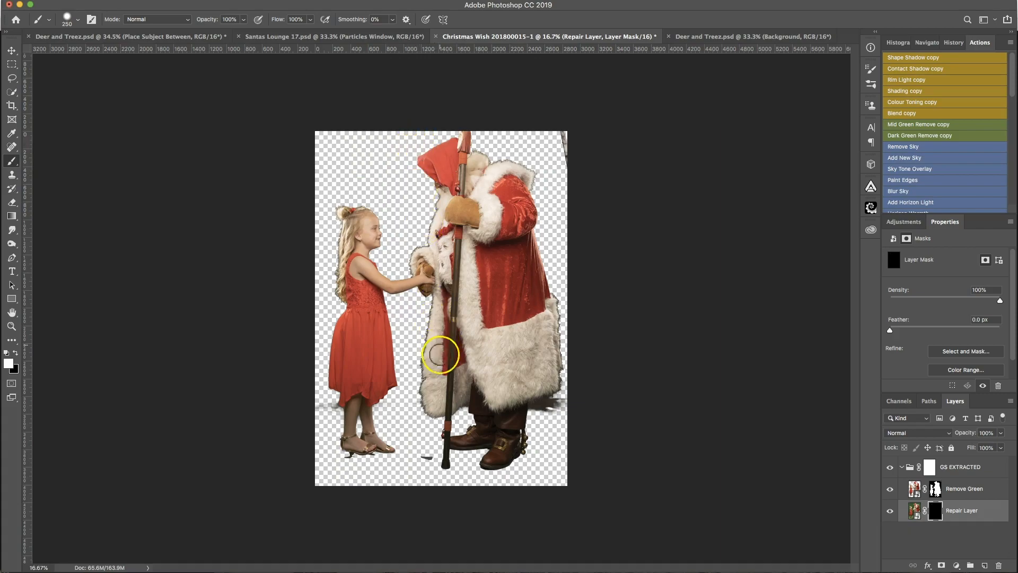
{"action": "left_click", "coordinate": [929, 469]}
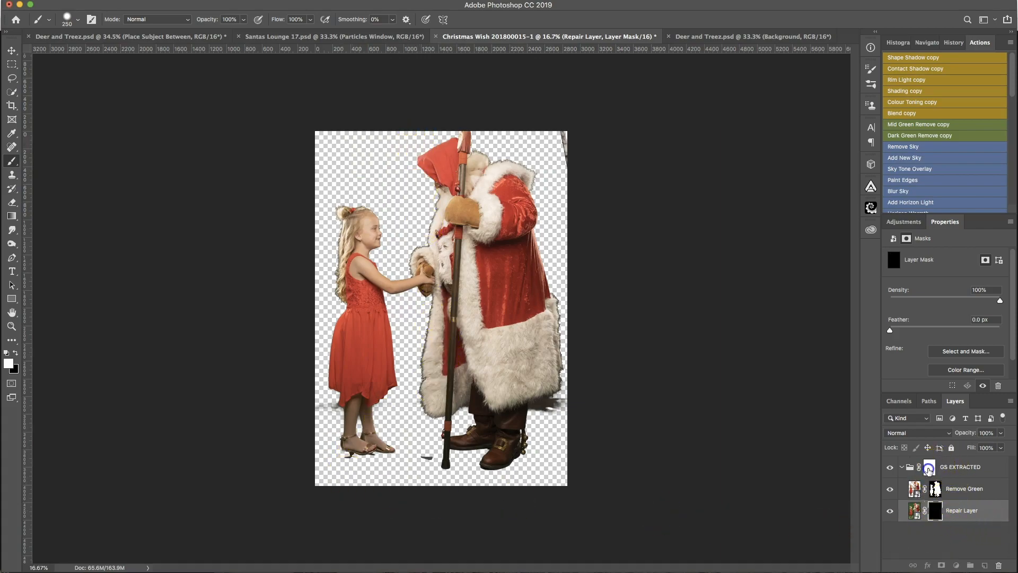
- Paint black on the GS EXTRACTED group's mask to remove leftover floor marks around the girl and Santa, reducing the brush to 90 px
{"action": "left_click", "coordinate": [902, 467]}
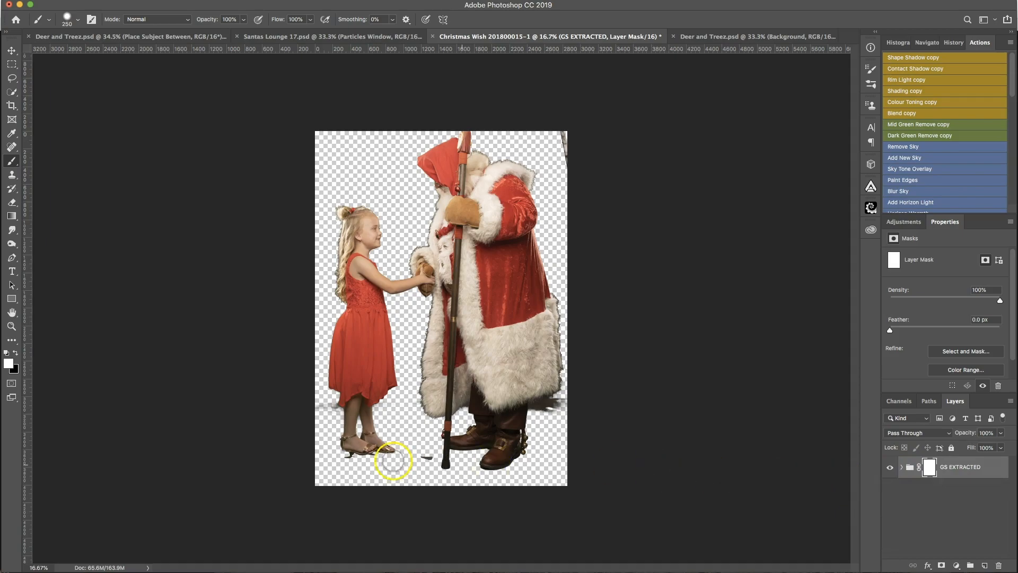
{"action": "left_click", "coordinate": [350, 465]}
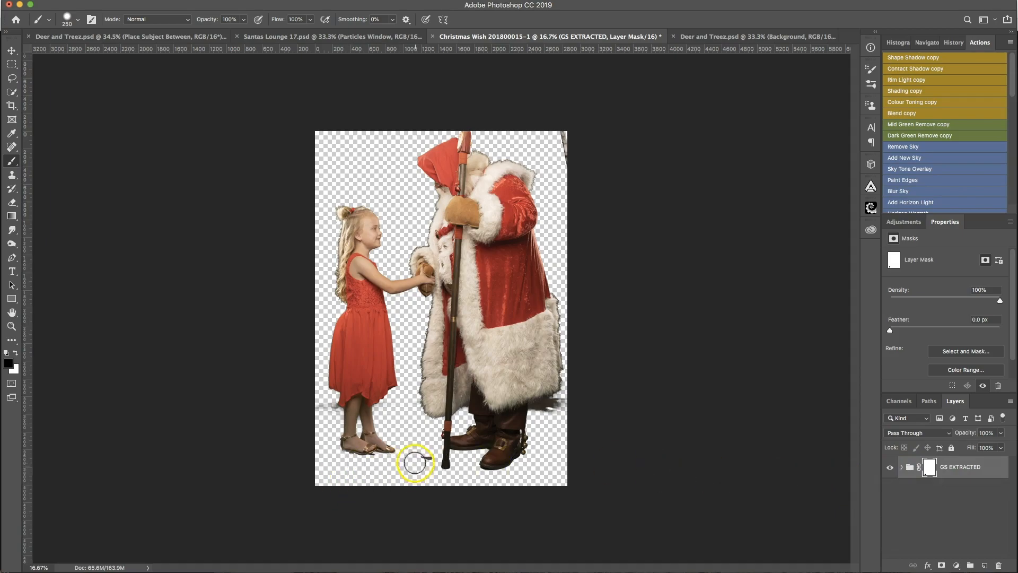
{"action": "left_click", "coordinate": [424, 454]}
{"action": "key", "text": "bracketleft"}
{"action": "key", "text": "bracketleft"}
{"action": "key", "text": "bracketleft"}
{"action": "key", "text": "bracketleft"}
{"action": "key", "text": "bracketleft"}
{"action": "key", "text": "bracketleft"}
{"action": "key", "text": "bracketleft"}
{"action": "key", "text": "bracketleft"}
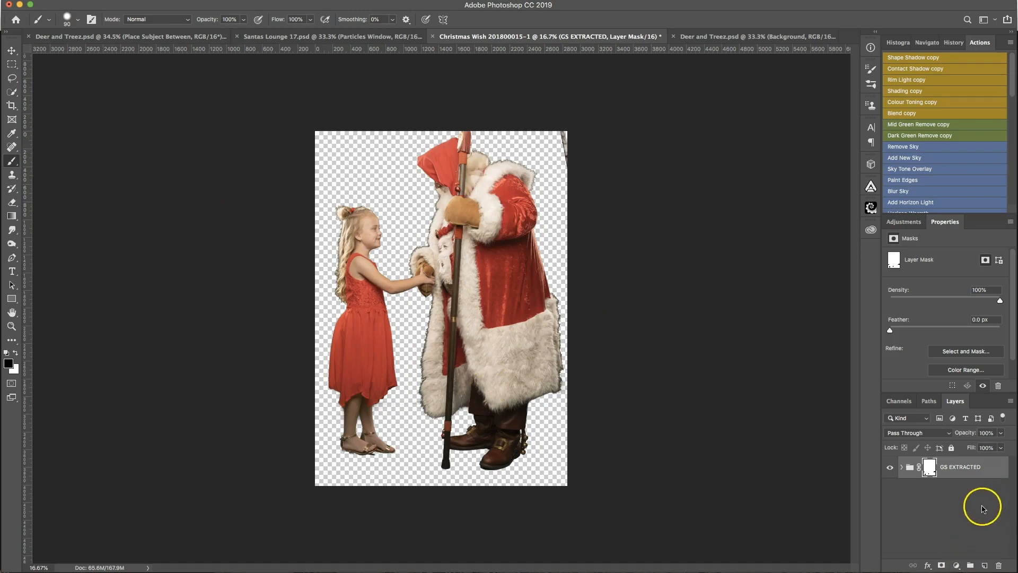
- Copy the GS EXTRACTED group into Deer and Treez.psd, scale it to about 61% and place it standing between the two deer
{"action": "left_click_drag", "start_coordinate": [913, 466], "coordinate": [479, 252]}
{"action": "left_click", "coordinate": [11, 50]}
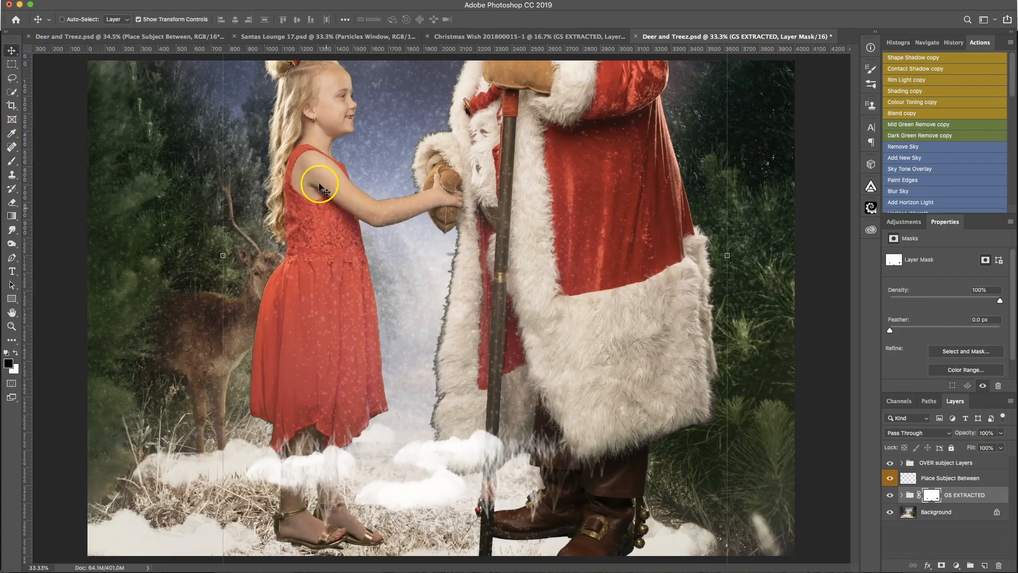
{"action": "key", "text": "ctrl+t"}
{"action": "left_click_drag", "start_coordinate": [469, 263], "coordinate": [469, 284]}
{"action": "mouse_move", "coordinate": [557, 126]}
{"action": "left_mouse_down"}
{"action": "mouse_move", "coordinate": [596, 96]}
{"action": "mouse_move", "coordinate": [571, 113]}
{"action": "left_mouse_up"}
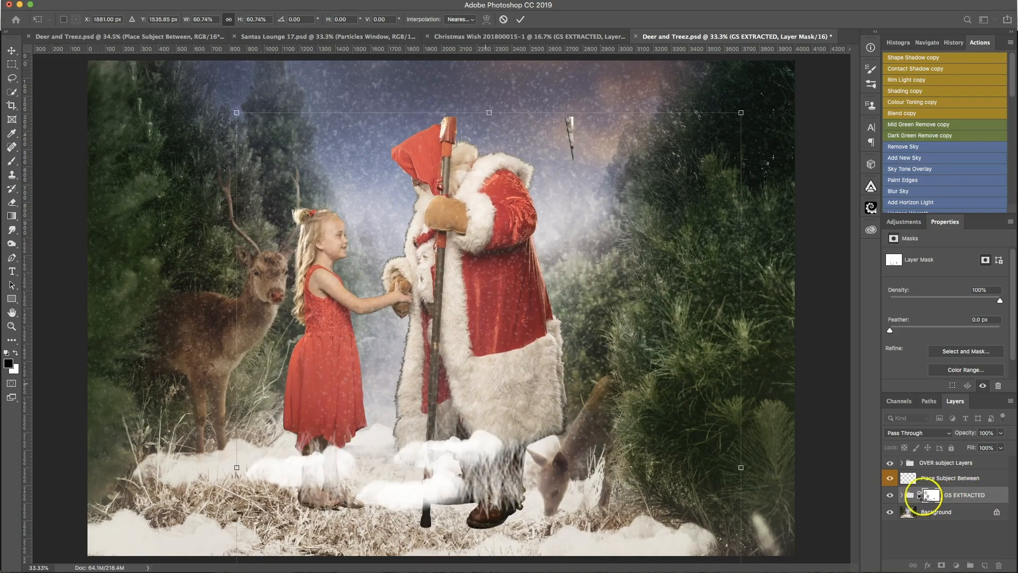
{"action": "key", "text": "Return"}
- Hide the OVER subject Layers group and brush out the stray fragment behind Santa on the GS EXTRACTED mask
{"action": "left_click", "coordinate": [891, 463]}
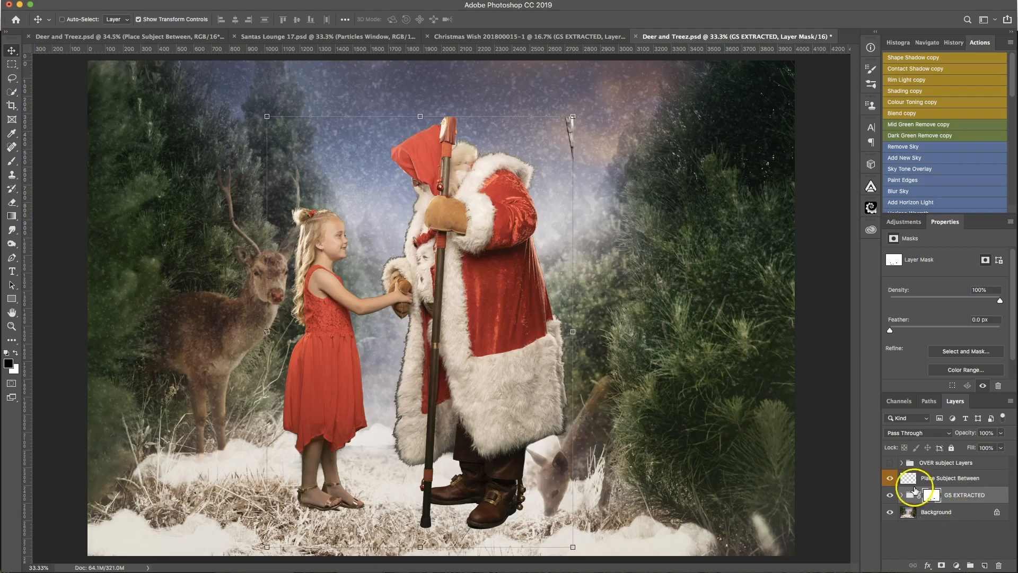
{"action": "key", "text": "b"}
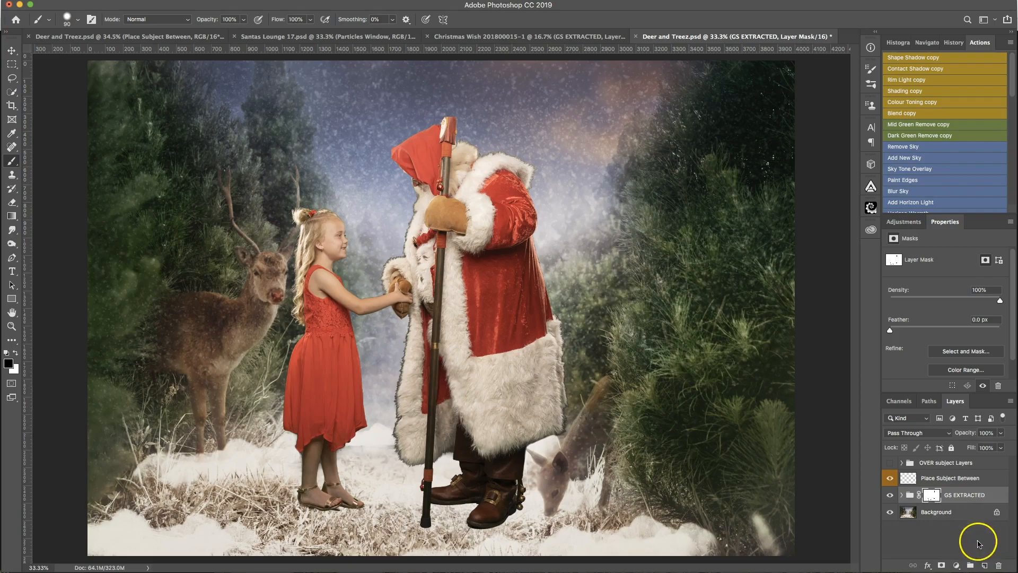
- Add a new layer above GS EXTRACTED and clip it to that group
{"action": "left_click", "coordinate": [984, 566]}
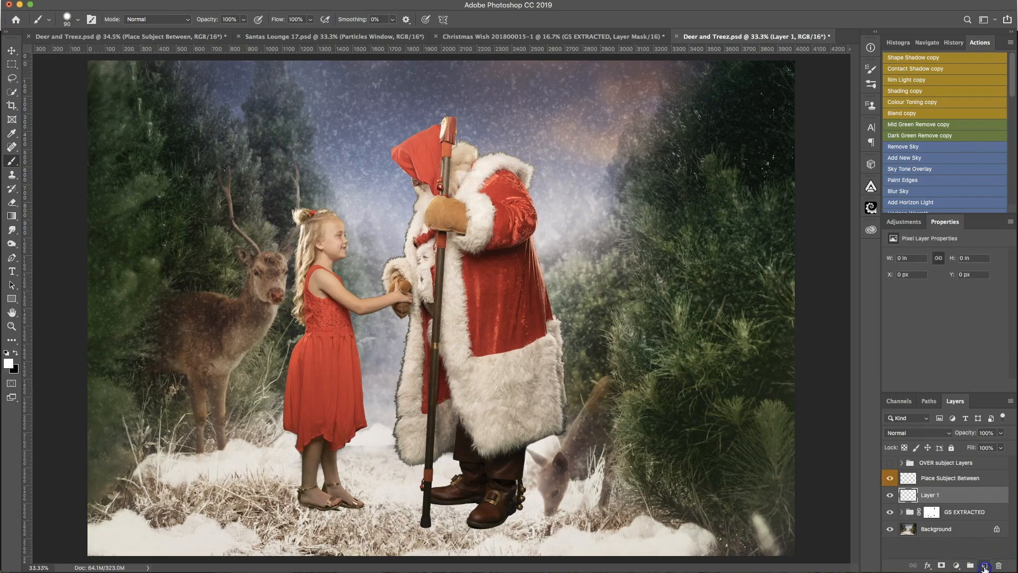
{"action": "right_click", "coordinate": [965, 498]}
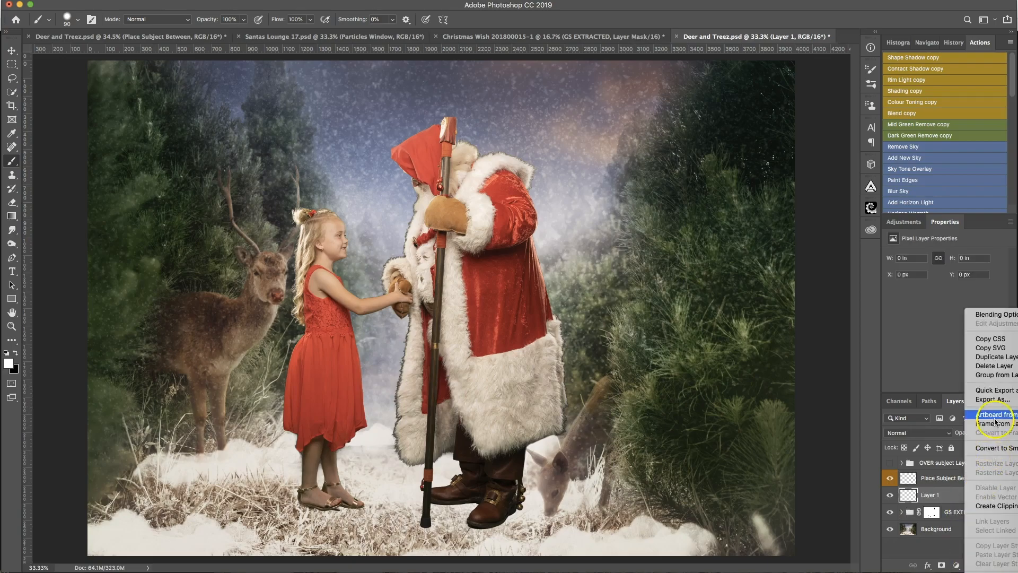
{"action": "left_click", "coordinate": [1007, 505]}
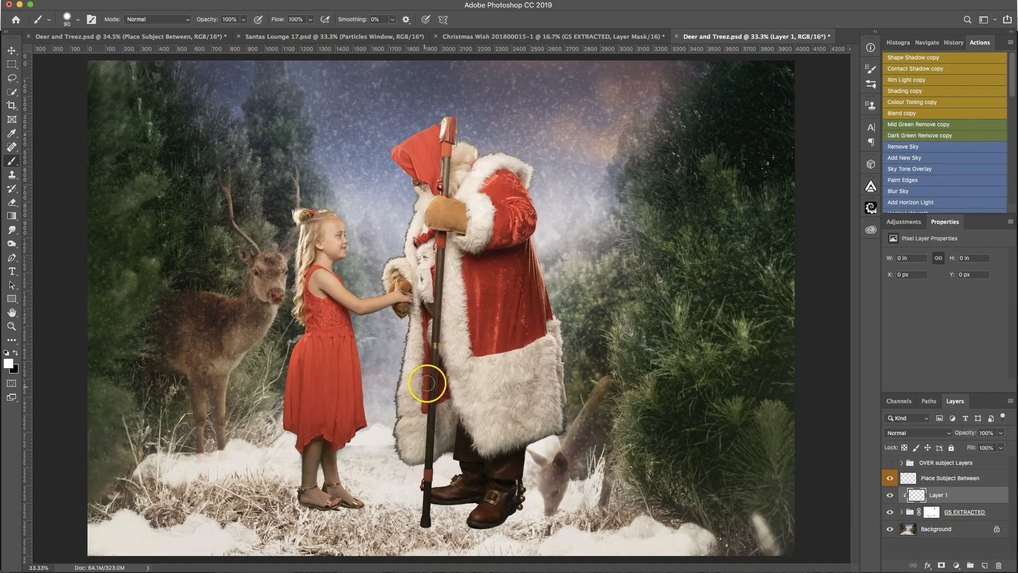
- Paint light fur colour over the dark fringe along the front edge of Santa's coat with a soft round brush, undoing the last stroke
{"action": "left_click", "coordinate": [67, 19]}
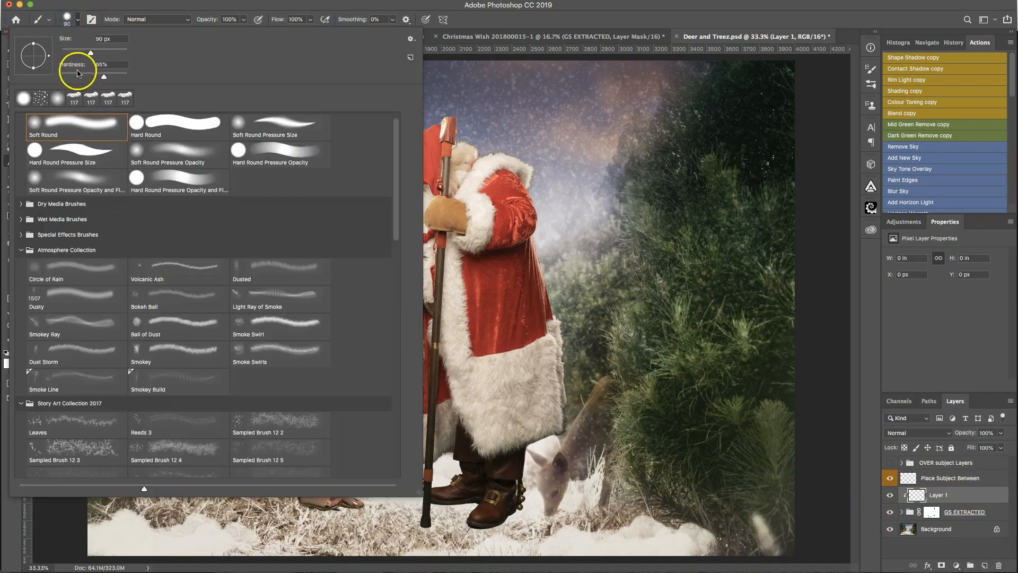
{"action": "left_click", "coordinate": [598, 419]}
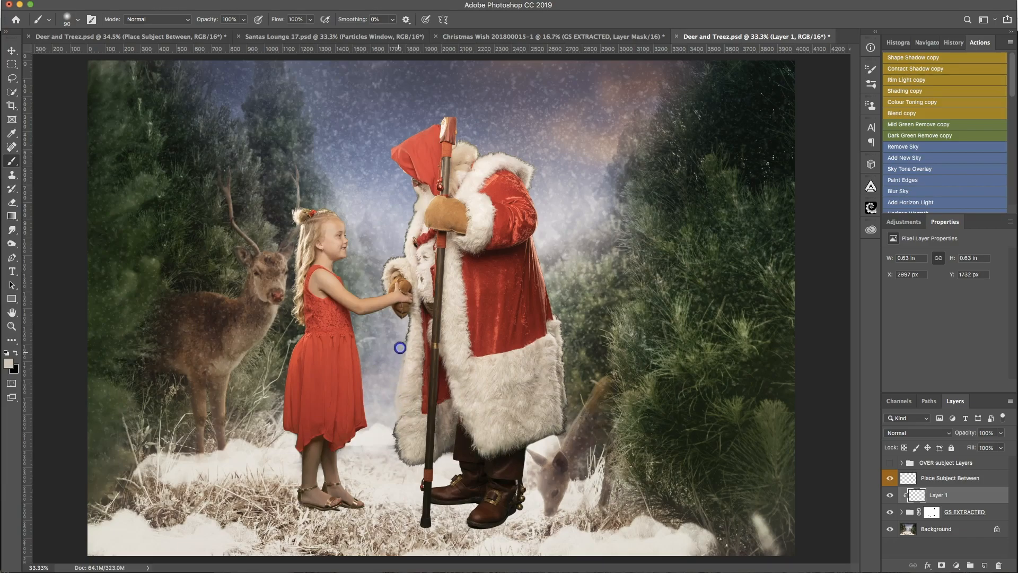
{"action": "left_click_drag", "start_coordinate": [407, 324], "coordinate": [405, 329]}
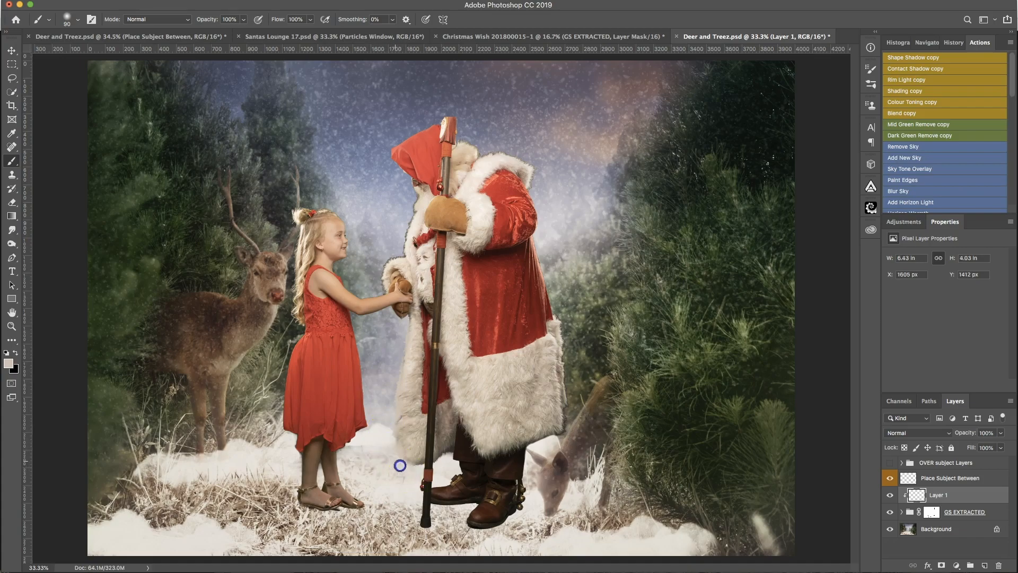
{"action": "left_click_drag", "start_coordinate": [410, 478], "coordinate": [412, 479]}
{"action": "key", "text": "bracketleft"}
{"action": "key", "text": "bracketleft"}
{"action": "key", "text": "bracketleft"}
{"action": "key", "text": "super+z"}
- Sample the fur colour at the coat's hem and paint over the dark fringe along the hem and back edge with a 100 px brush
{"action": "left_click", "coordinate": [537, 426], "text": "alt"}
{"action": "key", "text": "bracketright"}
{"action": "key", "text": "bracketright"}
{"action": "key", "text": "bracketright"}
{"action": "key", "text": "bracketright"}
{"action": "left_click", "coordinate": [548, 444]}
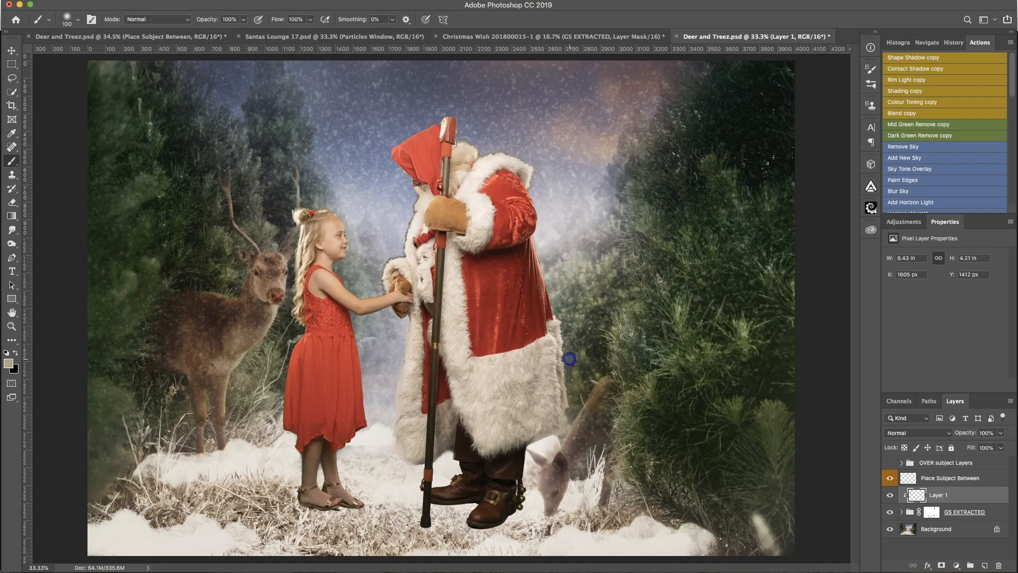
{"action": "left_click_drag", "start_coordinate": [559, 311], "coordinate": [558, 309]}
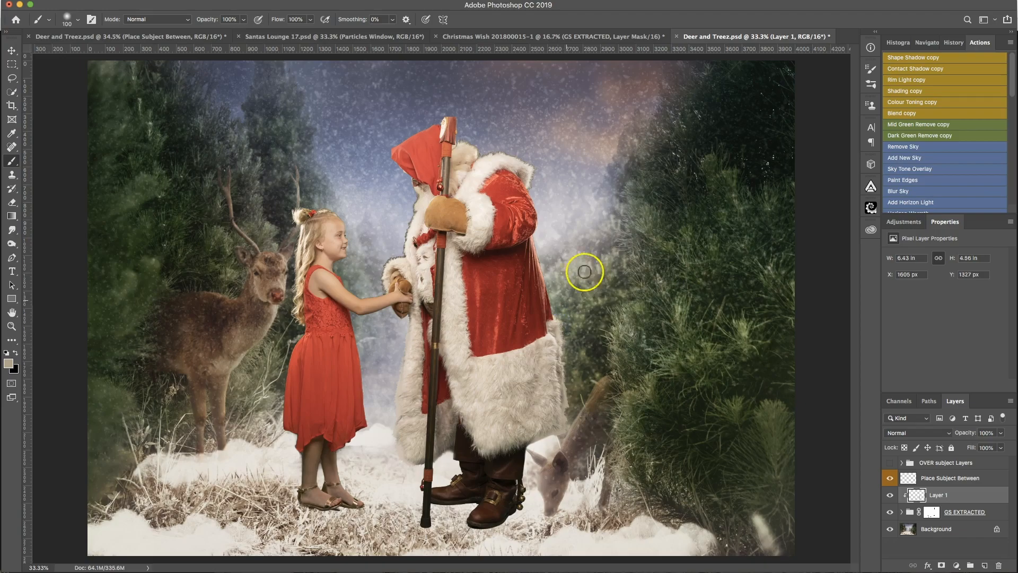
- Sample lighter fur and hair colours and paint over the dark fringe around Santa's collar and the back of his head
{"action": "left_click_drag", "start_coordinate": [537, 185], "coordinate": [538, 182]}
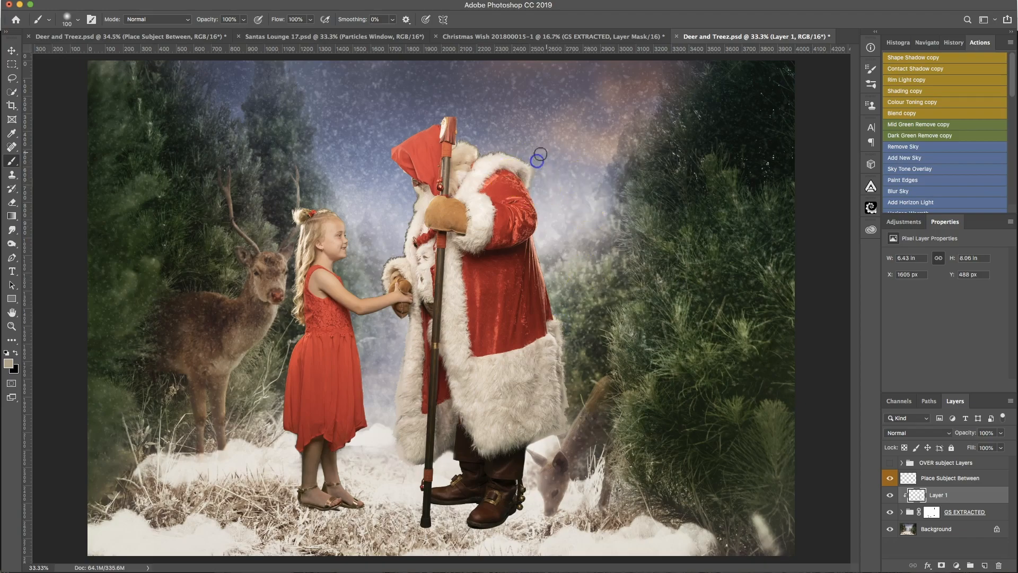
{"action": "left_click", "coordinate": [533, 170], "text": "alt"}
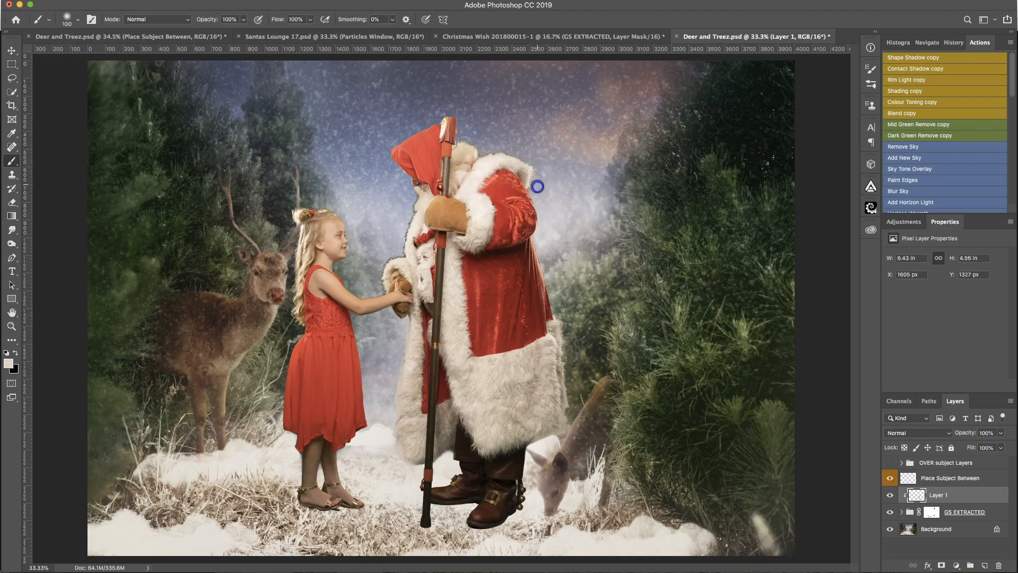
{"action": "left_click", "coordinate": [472, 150], "text": "alt"}
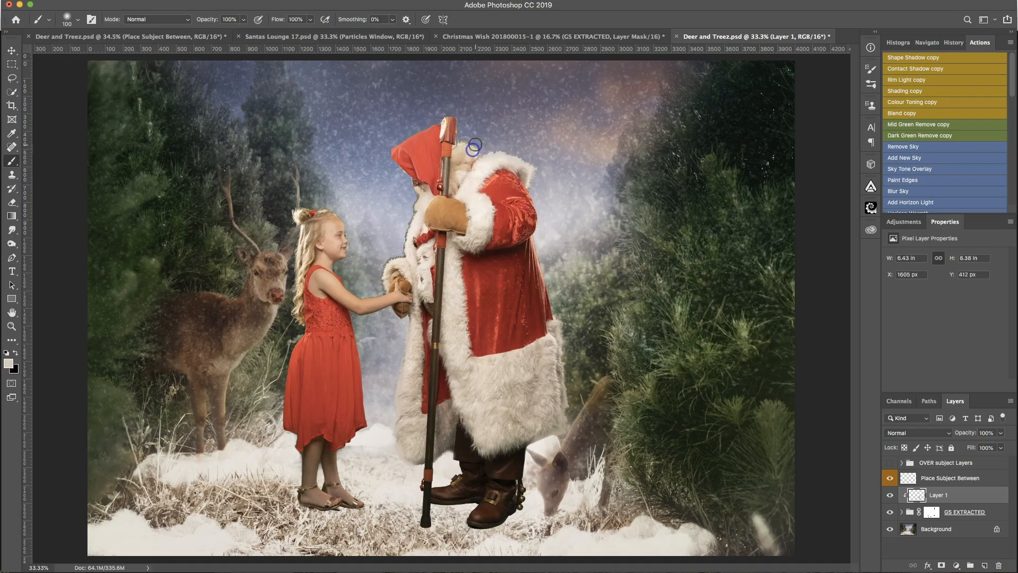
{"action": "left_click_drag", "start_coordinate": [464, 139], "coordinate": [465, 135]}
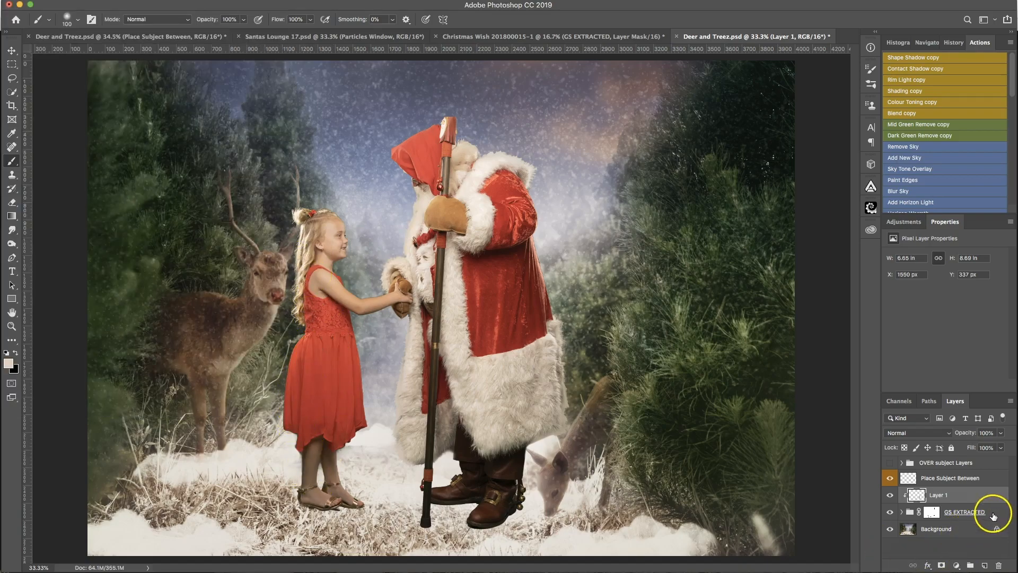
- Combine Layer 1 and the GS EXTRACTED group into one smart object and add a layer mask to it
{"action": "left_click", "coordinate": [992, 511], "text": "shift"}
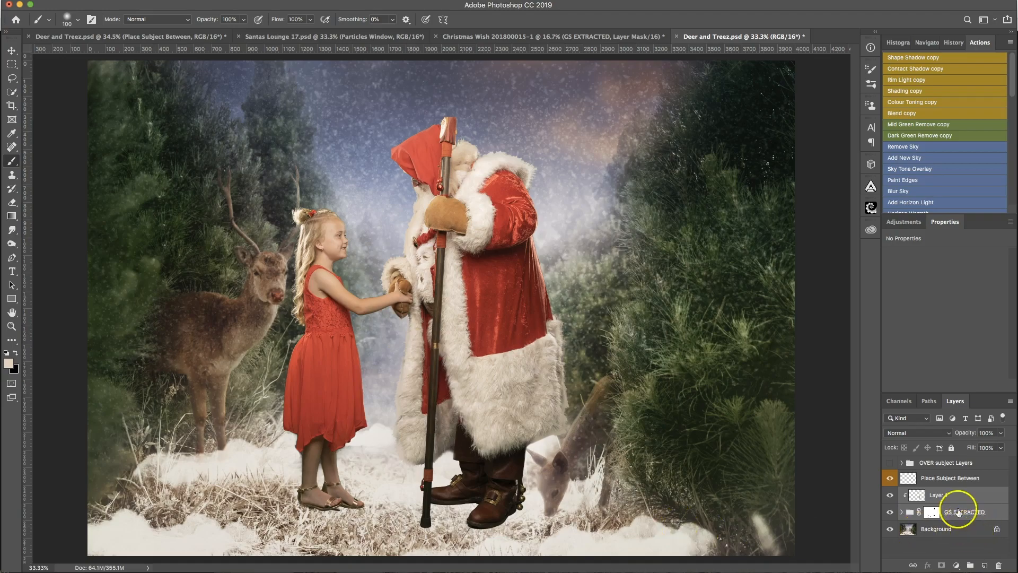
{"action": "key", "text": "F2"}
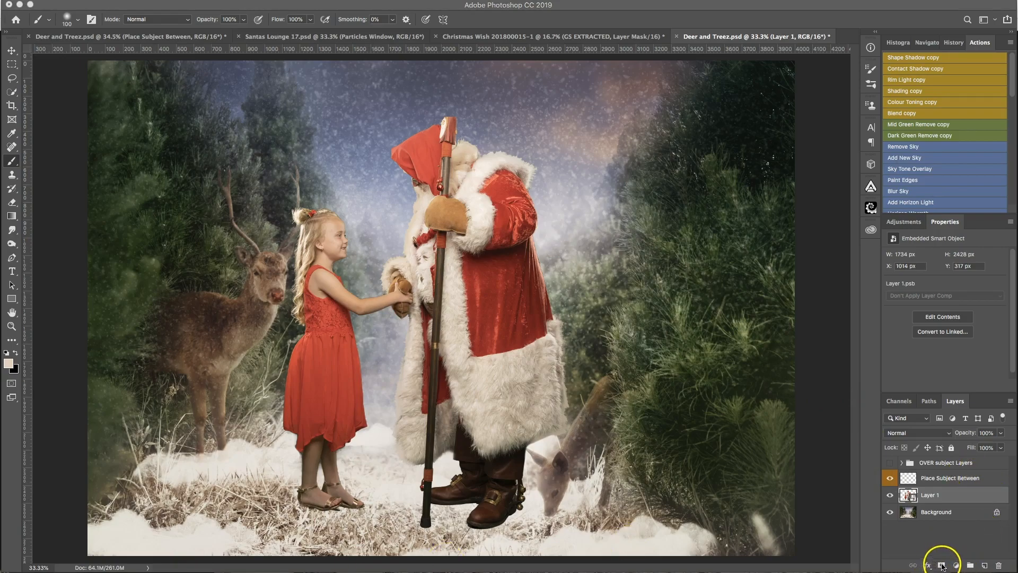
{"action": "left_click", "coordinate": [944, 539]}
{"action": "left_click", "coordinate": [941, 495]}
{"action": "left_click", "coordinate": [943, 566]}
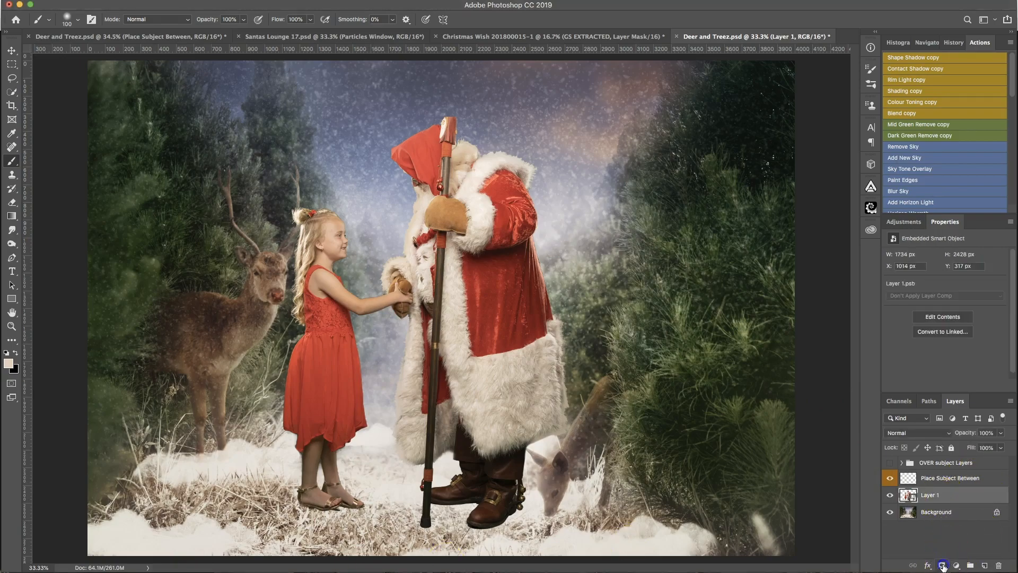
- Paint black on Layer 1's mask with the Christmas Wish Reeds brushes, enlarging to 700 px, to blend both subjects' feet into the grass
{"action": "left_click", "coordinate": [66, 22]}
{"action": "left_click", "coordinate": [45, 98]}
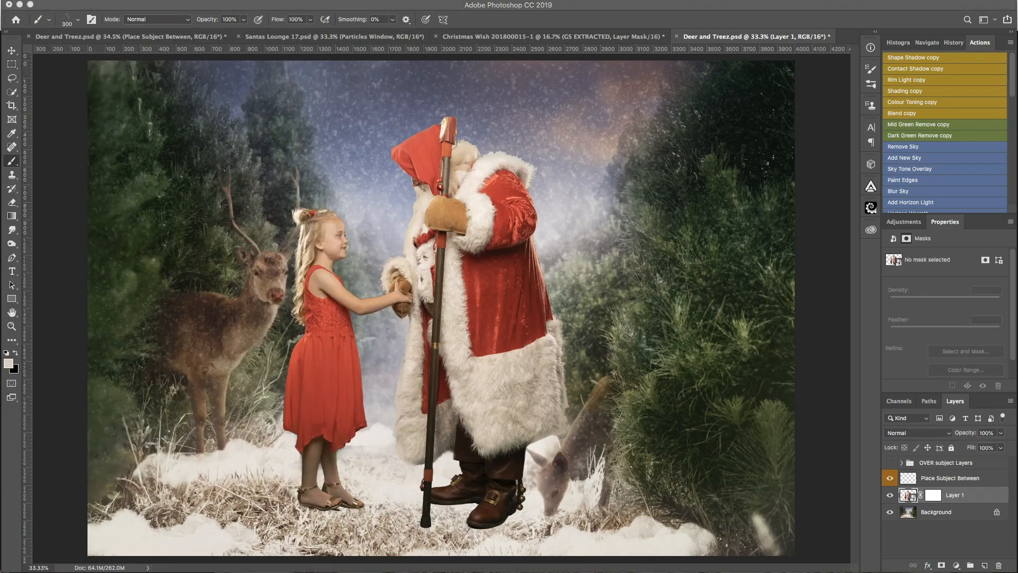
{"action": "left_click", "coordinate": [72, 23]}
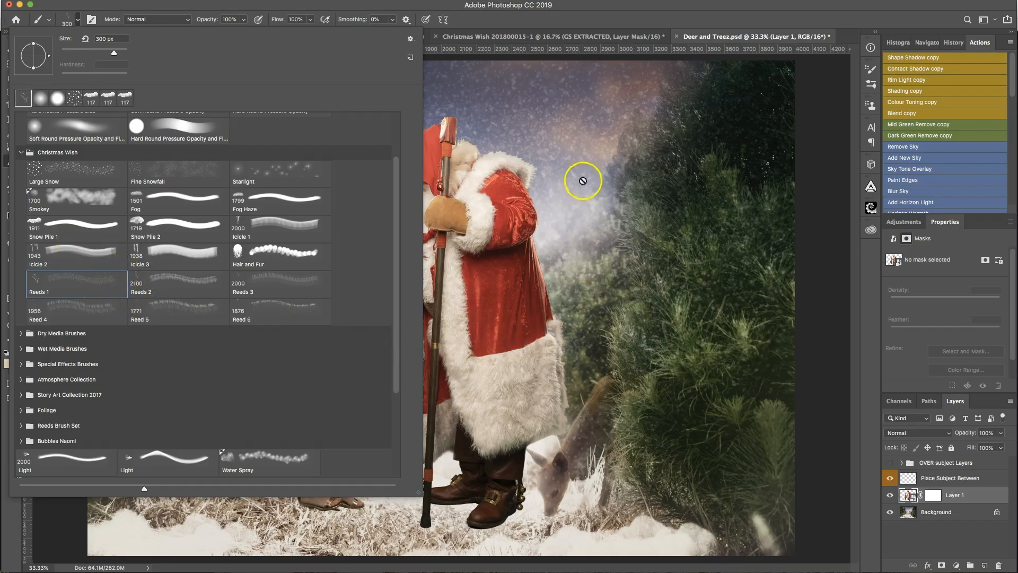
{"action": "left_click", "coordinate": [933, 495]}
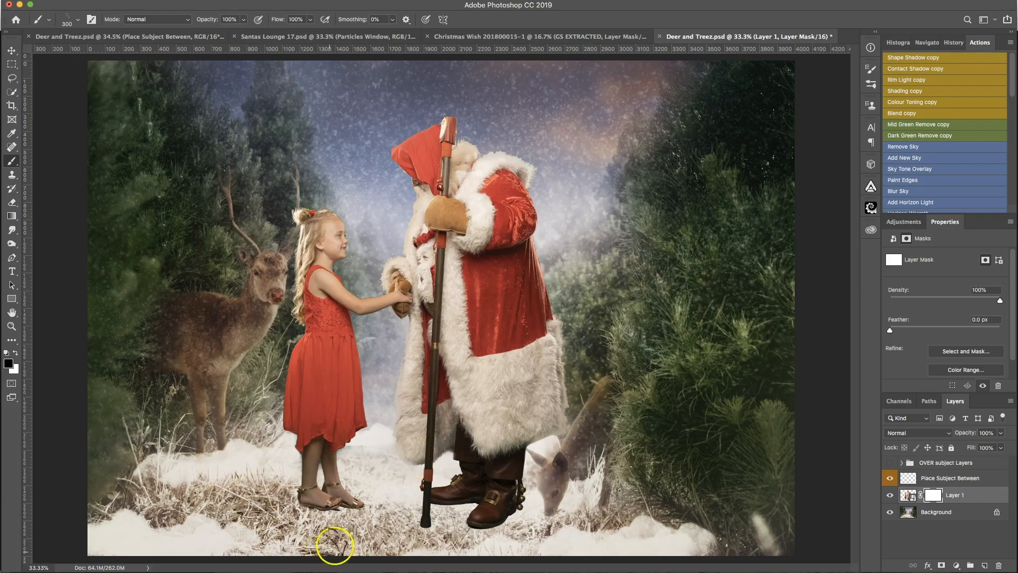
{"action": "left_click", "coordinate": [315, 515]}
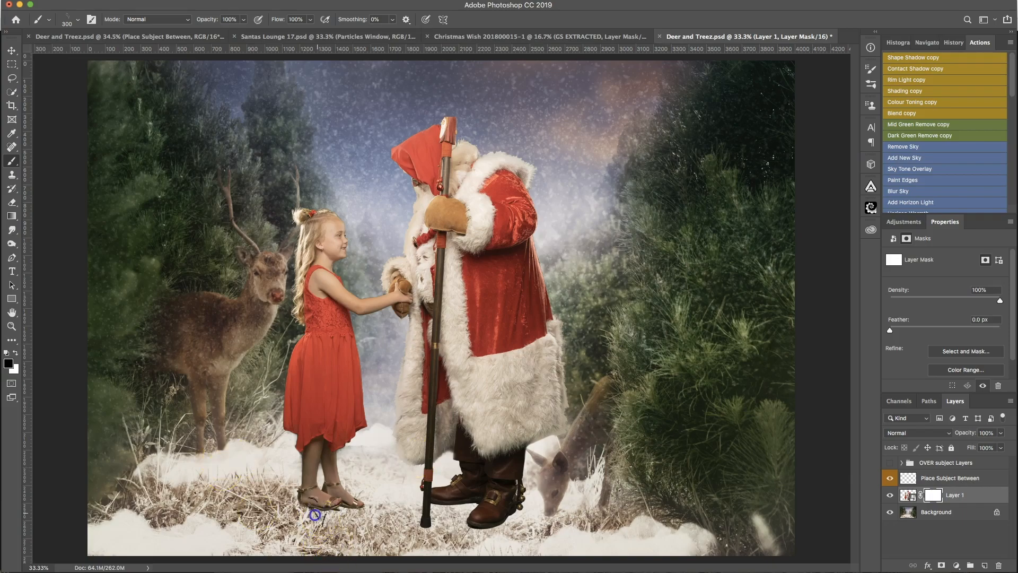
{"action": "mouse_move", "coordinate": [300, 506]}
{"action": "left_mouse_down"}
{"action": "mouse_move", "coordinate": [339, 521]}
{"action": "mouse_move", "coordinate": [316, 513]}
{"action": "mouse_move", "coordinate": [358, 509]}
{"action": "mouse_move", "coordinate": [355, 521]}
{"action": "mouse_move", "coordinate": [300, 501]}
{"action": "mouse_move", "coordinate": [317, 513]}
{"action": "mouse_move", "coordinate": [300, 512]}
{"action": "mouse_move", "coordinate": [361, 514]}
{"action": "mouse_move", "coordinate": [340, 516]}
{"action": "mouse_move", "coordinate": [369, 532]}
{"action": "mouse_move", "coordinate": [357, 501]}
{"action": "left_mouse_up"}
{"action": "key", "text": "bracketright"}
{"action": "key", "text": "bracketright"}
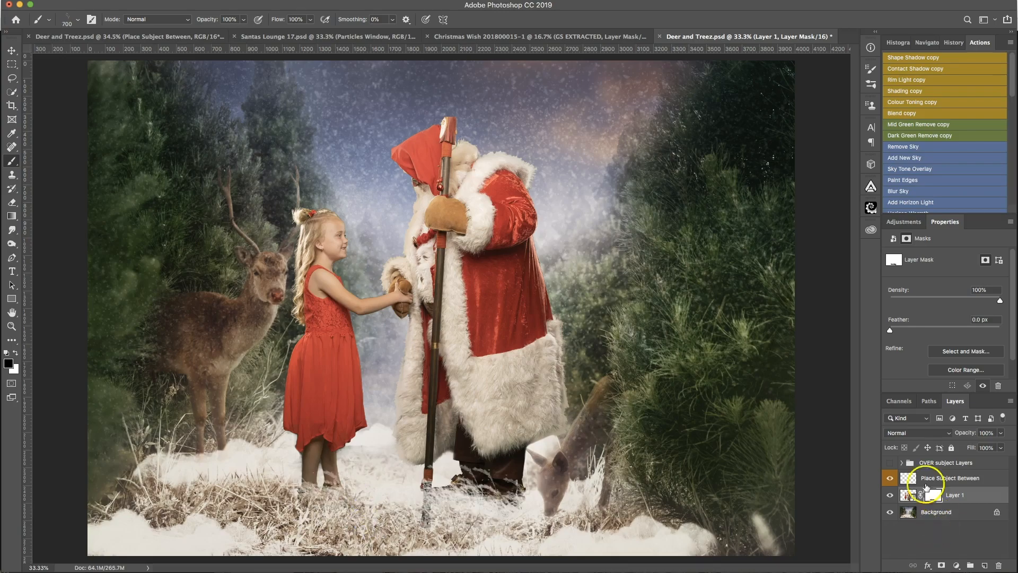
{"action": "left_click", "coordinate": [890, 463]}
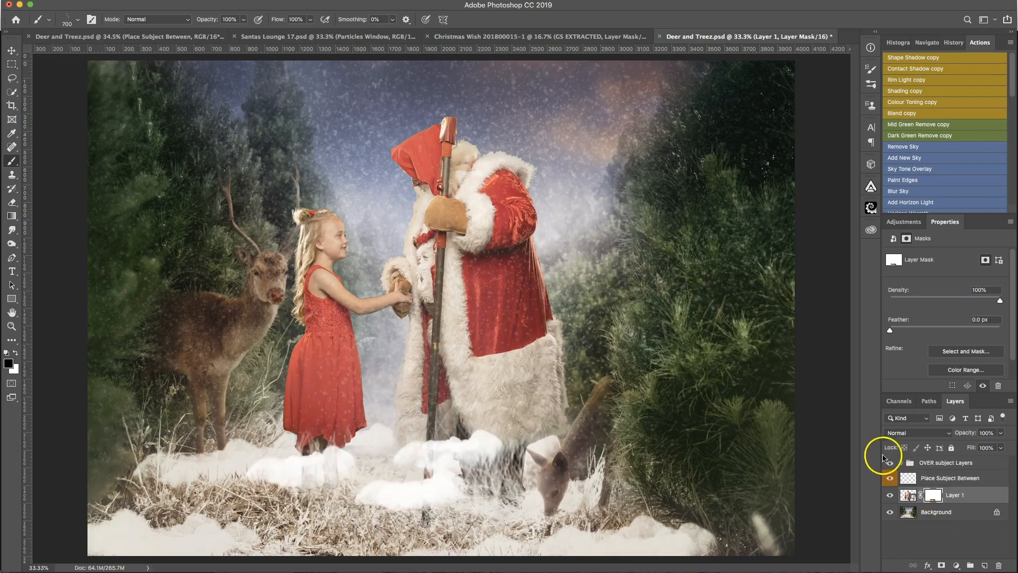
{"action": "left_click", "coordinate": [890, 463]}
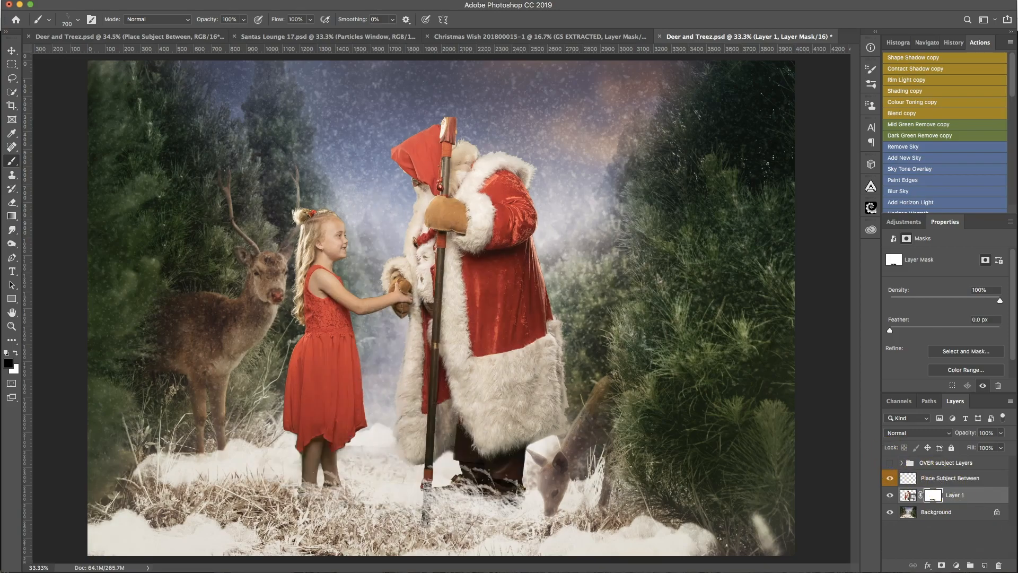
- Paint snow around the girl's and Santa's feet on a new layer above Layer 1, using the Snow Pile 1 brush at 500 to 700 px
{"action": "left_click", "coordinate": [985, 566]}
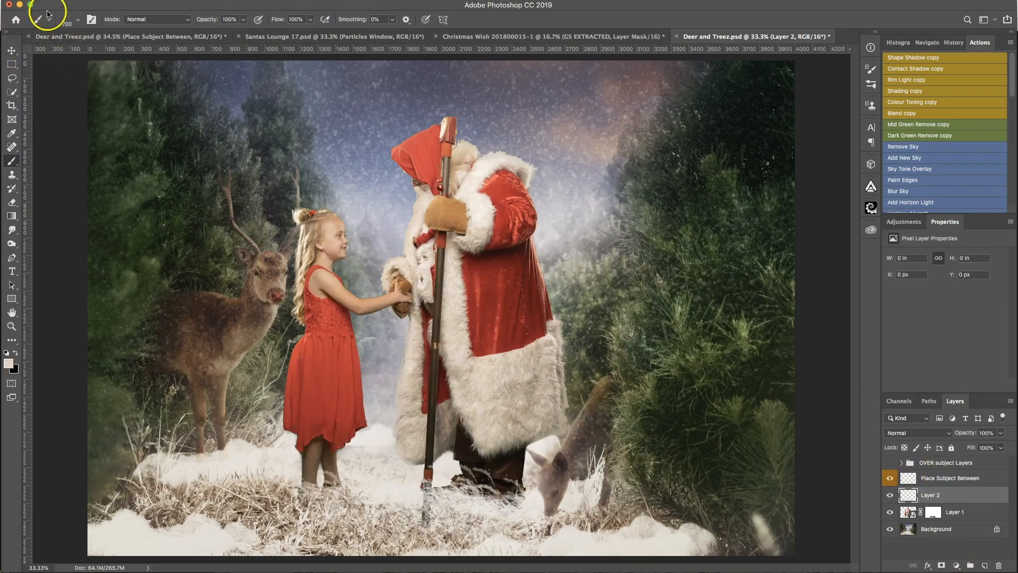
{"action": "left_click", "coordinate": [73, 20]}
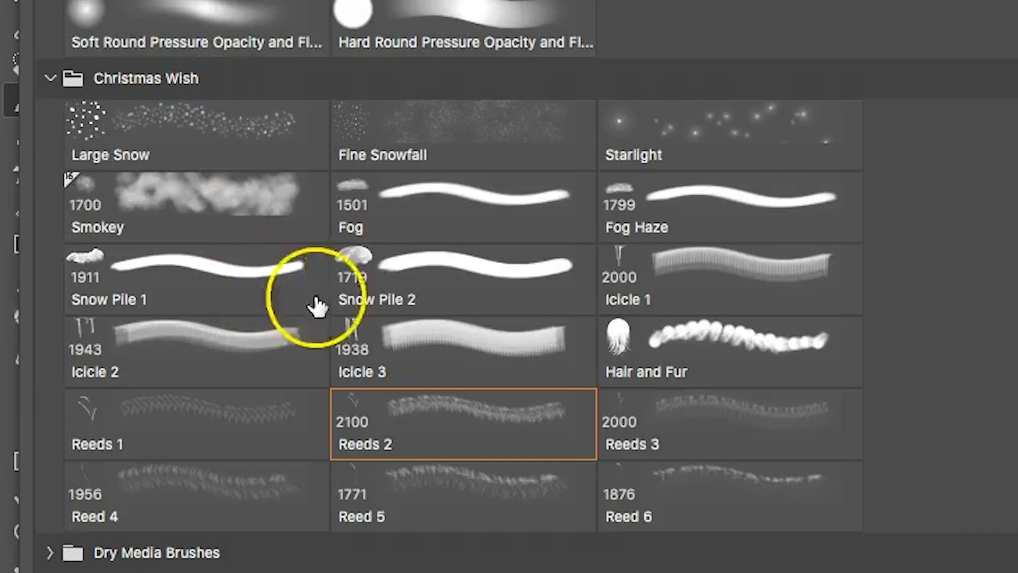
{"action": "left_click", "coordinate": [280, 288]}
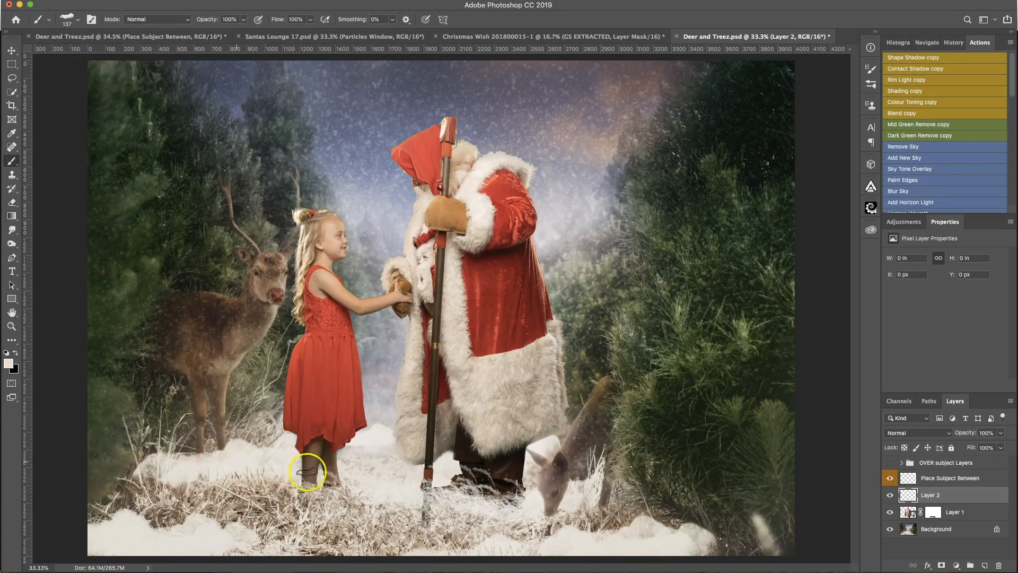
{"action": "key", "text": "bracketright"}
{"action": "key", "text": "bracketright"}
{"action": "key", "text": "bracketright"}
{"action": "key", "text": "bracketright"}
{"action": "key", "text": "bracketright"}
{"action": "key", "text": "bracketright"}
{"action": "key", "text": "bracketright"}
{"action": "key", "text": "bracketright"}
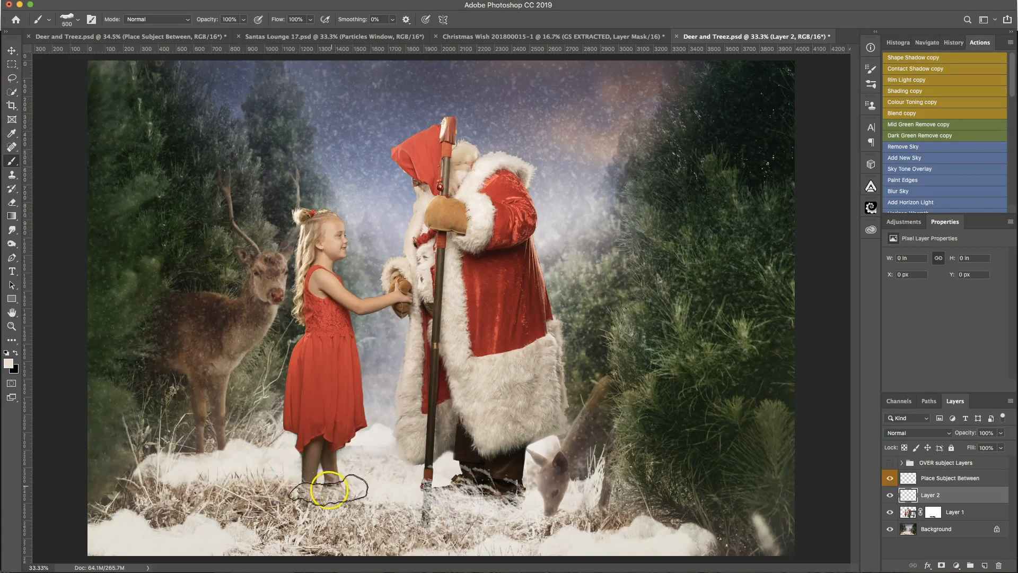
{"action": "left_click", "coordinate": [328, 491]}
{"action": "left_click", "coordinate": [470, 492]}
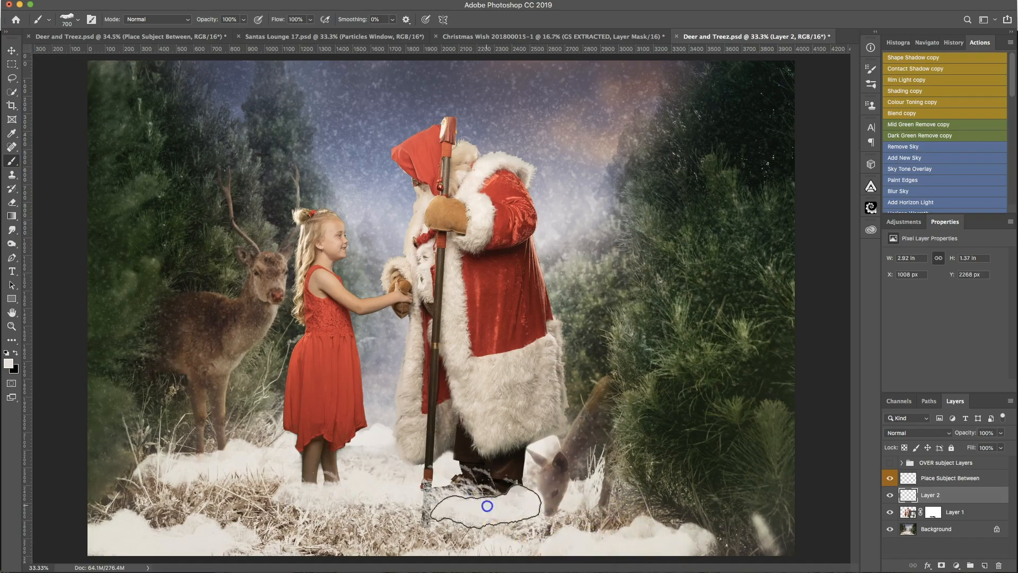
{"action": "left_click", "coordinate": [412, 514]}
- Run the Shading copy action on Layer 1 to add a clipped Shading adjustment
{"action": "left_click", "coordinate": [958, 510]}
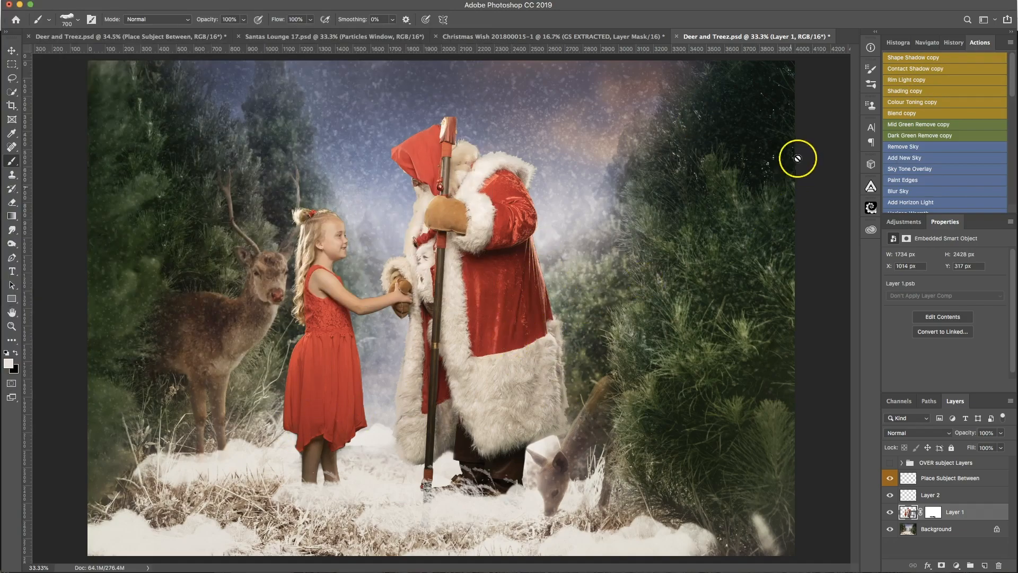
{"action": "left_click", "coordinate": [940, 92]}
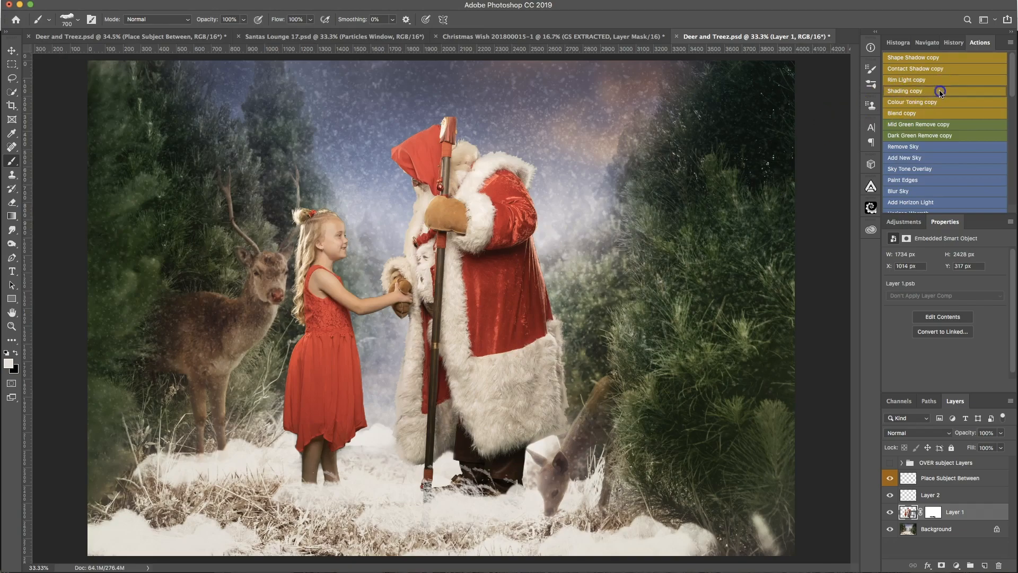
{"action": "left_click", "coordinate": [667, 153]}
- Paint black on the Shading mask with a 600 to 700 px brush to remove the shading from Santa's staff side and lower coat
{"action": "key", "text": "bracketright"}
{"action": "key", "text": "bracketright"}
{"action": "key", "text": "bracketright"}
{"action": "key", "text": "bracketright"}
{"action": "key", "text": "bracketright"}
{"action": "key", "text": "bracketright"}
{"action": "key", "text": "bracketright"}
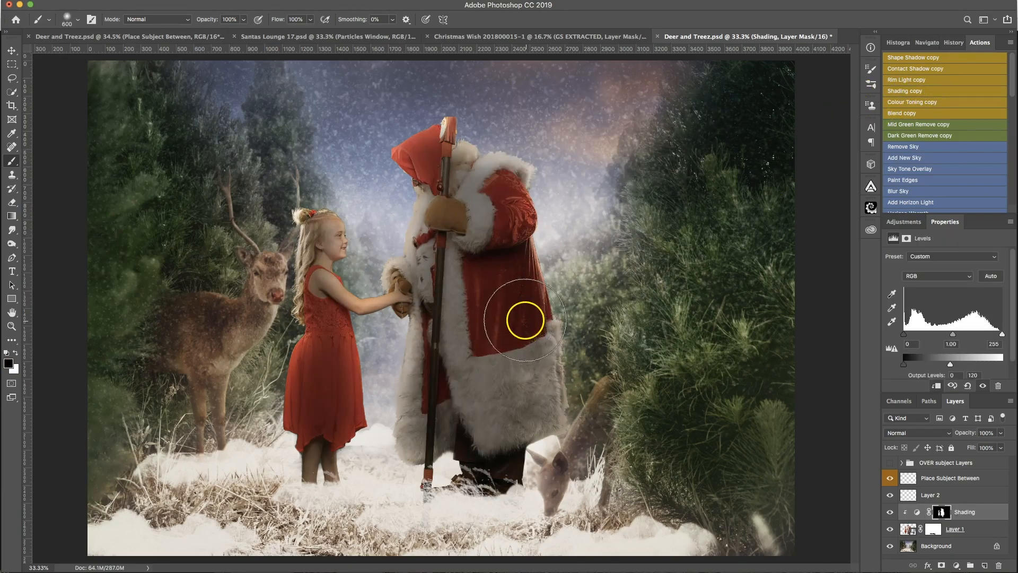
{"action": "mouse_move", "coordinate": [459, 303]}
{"action": "left_mouse_down"}
{"action": "mouse_move", "coordinate": [438, 368]}
{"action": "mouse_move", "coordinate": [455, 329]}
{"action": "left_mouse_up"}
{"action": "key", "text": "super+z"}
{"action": "mouse_move", "coordinate": [432, 252]}
{"action": "left_mouse_down"}
{"action": "mouse_move", "coordinate": [432, 412]}
{"action": "mouse_move", "coordinate": [449, 431]}
{"action": "left_mouse_up"}
{"action": "mouse_move", "coordinate": [365, 349]}
{"action": "left_mouse_down"}
{"action": "mouse_move", "coordinate": [326, 240]}
{"action": "mouse_move", "coordinate": [342, 297]}
{"action": "mouse_move", "coordinate": [343, 263]}
{"action": "mouse_move", "coordinate": [396, 248]}
{"action": "mouse_move", "coordinate": [399, 178]}
{"action": "mouse_move", "coordinate": [420, 157]}
{"action": "mouse_move", "coordinate": [482, 170]}
{"action": "mouse_move", "coordinate": [455, 153]}
{"action": "mouse_move", "coordinate": [534, 195]}
{"action": "mouse_move", "coordinate": [587, 290]}
{"action": "mouse_move", "coordinate": [471, 278]}
{"action": "mouse_move", "coordinate": [486, 384]}
{"action": "mouse_move", "coordinate": [461, 345]}
{"action": "mouse_move", "coordinate": [495, 385]}
{"action": "mouse_move", "coordinate": [680, 427]}
{"action": "mouse_move", "coordinate": [485, 475]}
{"action": "mouse_move", "coordinate": [480, 436]}
{"action": "left_mouse_up"}
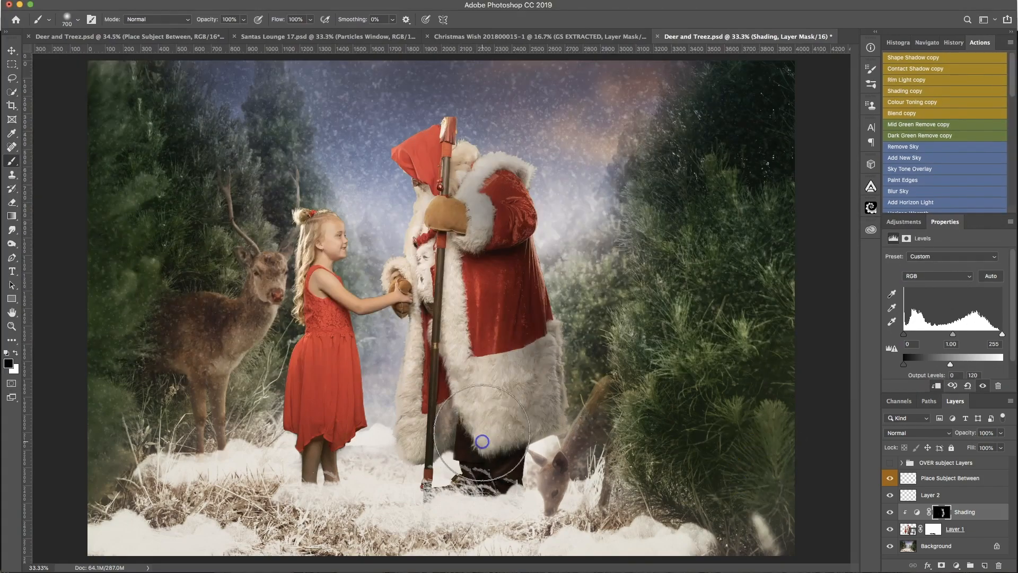
- Set the Shading layer's opacity to 57%, paint white on its mask over the girl's dress, and shrink the brush to 250 px
{"action": "left_click", "coordinate": [1001, 433]}
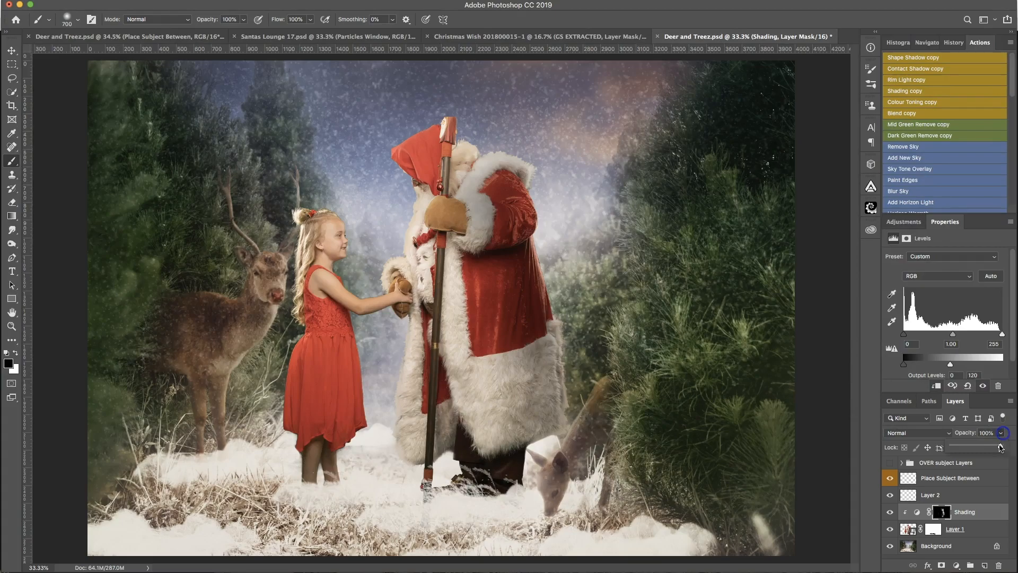
{"action": "left_click_drag", "start_coordinate": [1001, 445], "coordinate": [983, 448]}
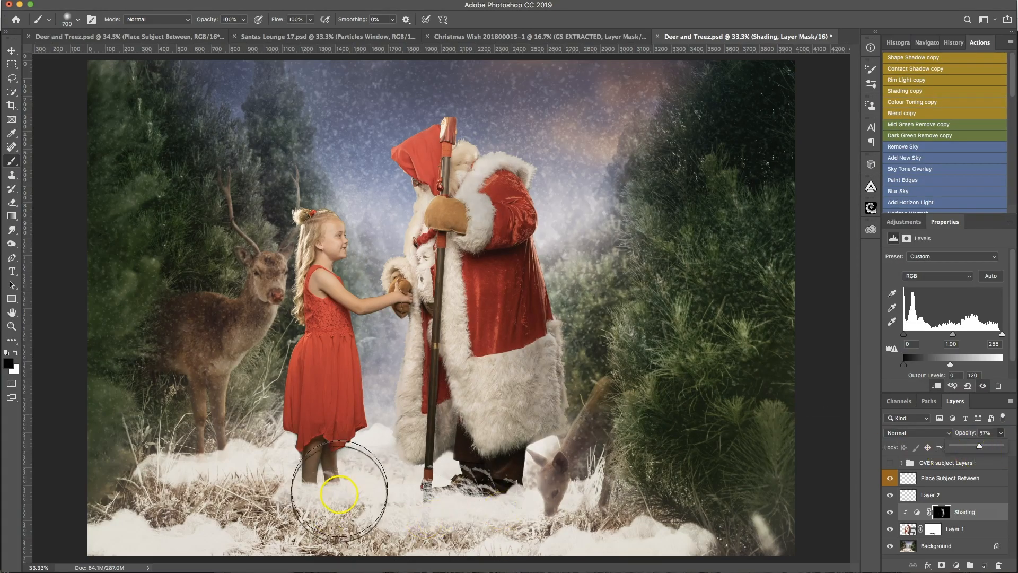
{"action": "key", "text": "x"}
{"action": "left_click_drag", "start_coordinate": [324, 391], "coordinate": [338, 367]}
{"action": "left_click", "coordinate": [341, 336]}
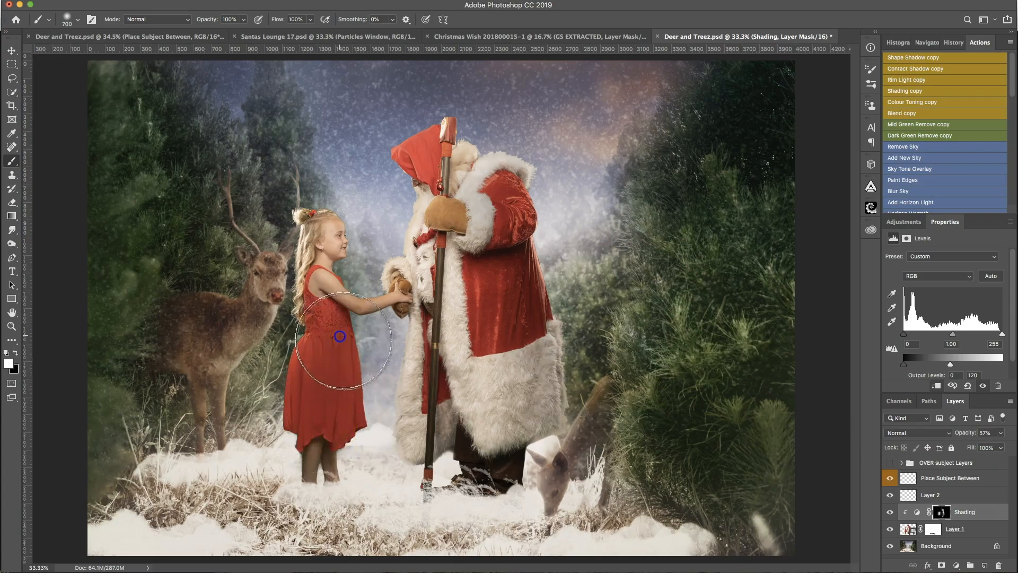
{"action": "key", "text": "x"}
{"action": "key", "text": "bracketleft"}
{"action": "key", "text": "bracketleft"}
{"action": "key", "text": "bracketleft"}
{"action": "key", "text": "bracketleft"}
{"action": "key", "text": "bracketleft"}
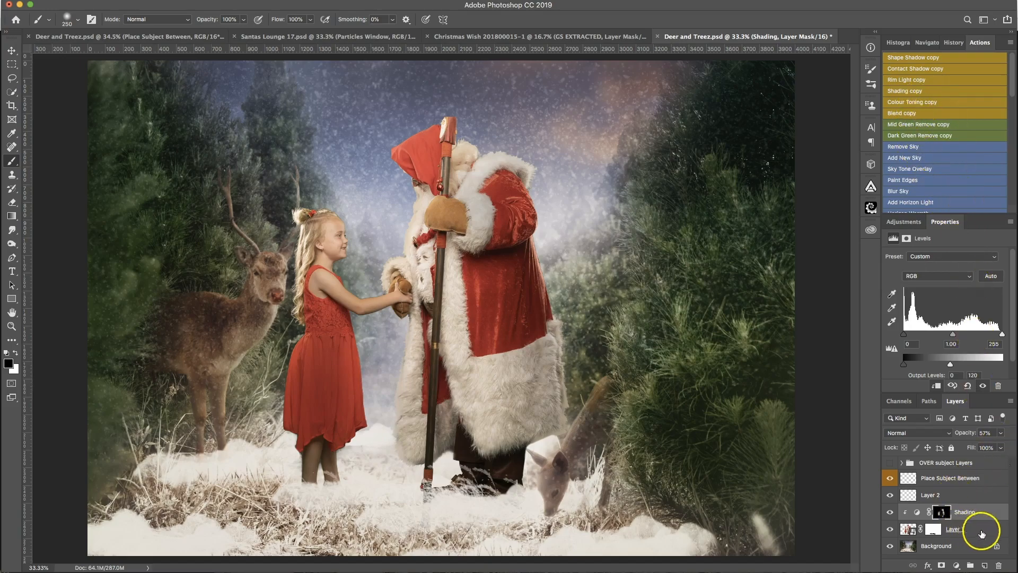
- Run the Blend copy action on Layer 1, and hide and show Layer 1 to check the blend
{"action": "left_click", "coordinate": [908, 529]}
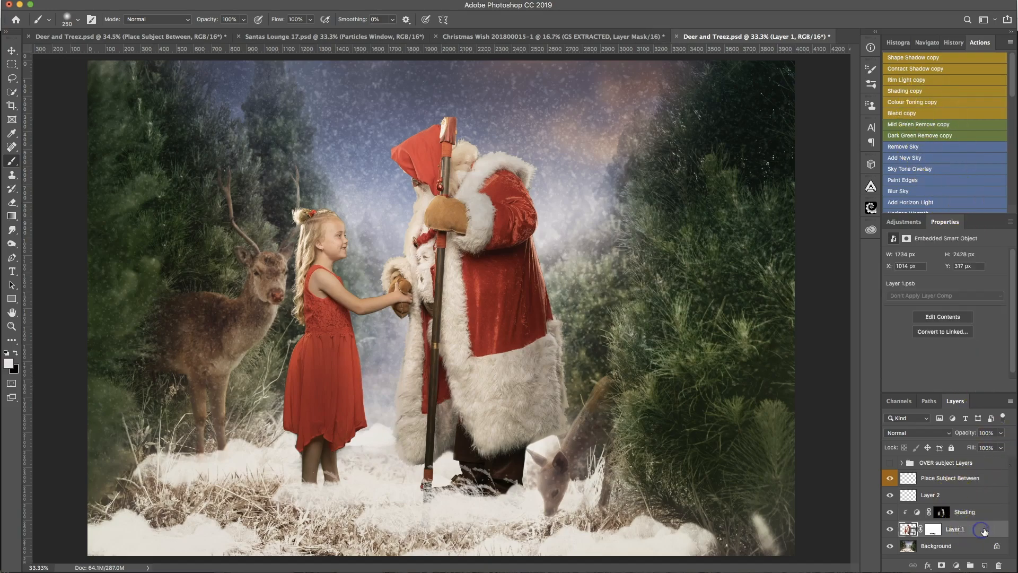
{"action": "left_click", "coordinate": [929, 114]}
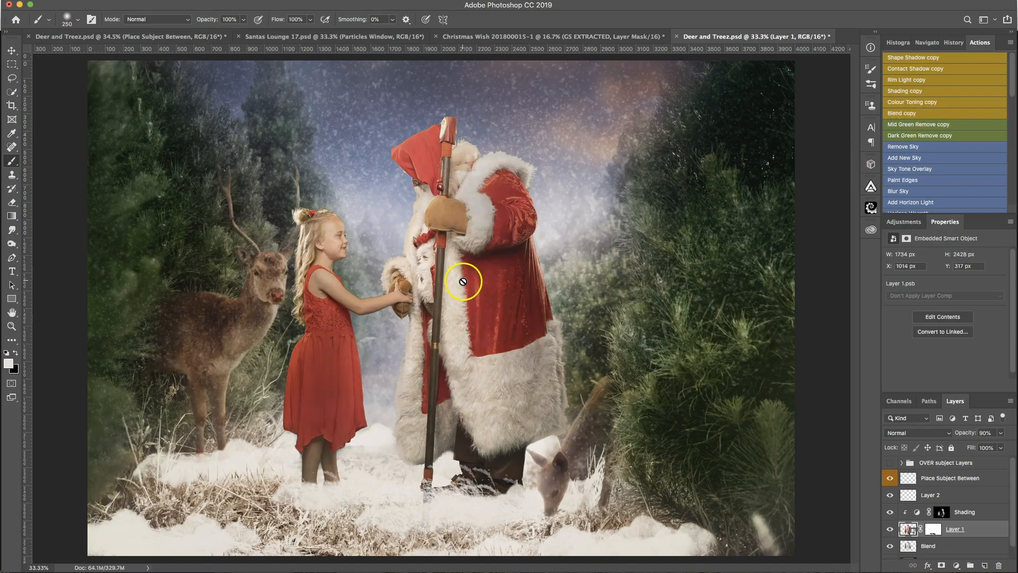
{"action": "left_click", "coordinate": [891, 529]}
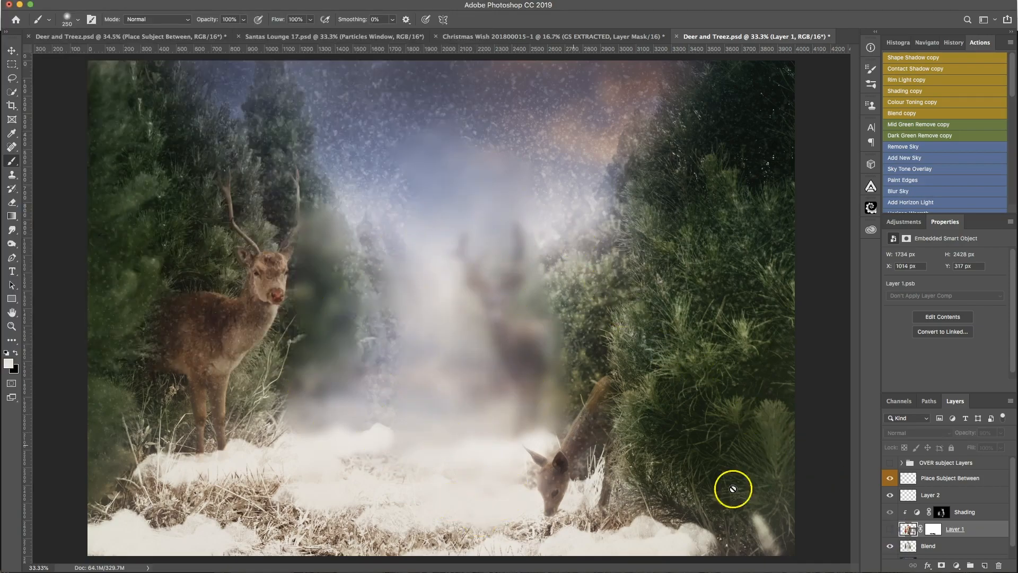
{"action": "left_click", "coordinate": [890, 529]}
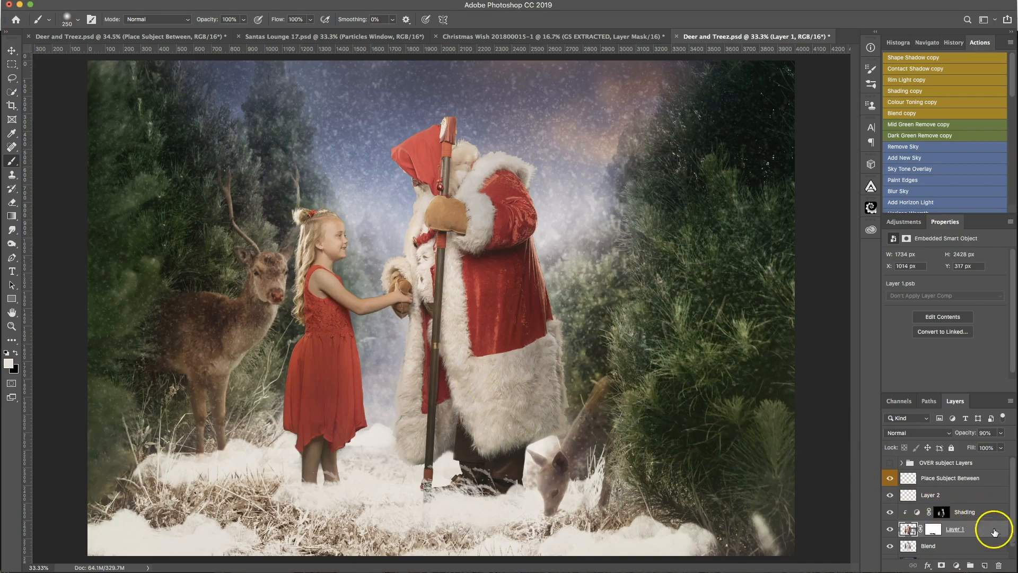
- Add a new layer clipped to Layer 1 and set its blend mode to Color
{"action": "left_click", "coordinate": [985, 566]}
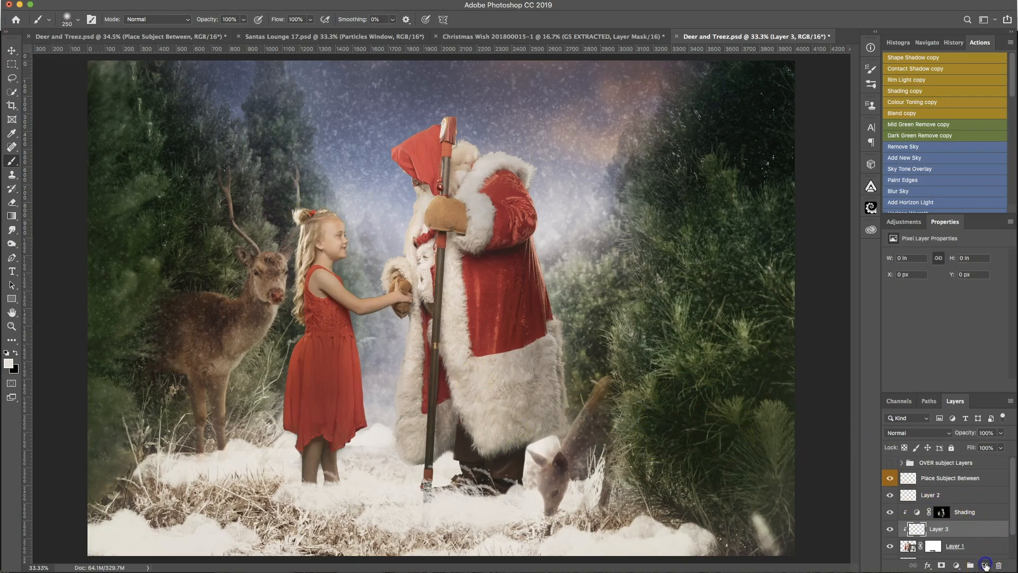
{"action": "left_click", "coordinate": [909, 433]}
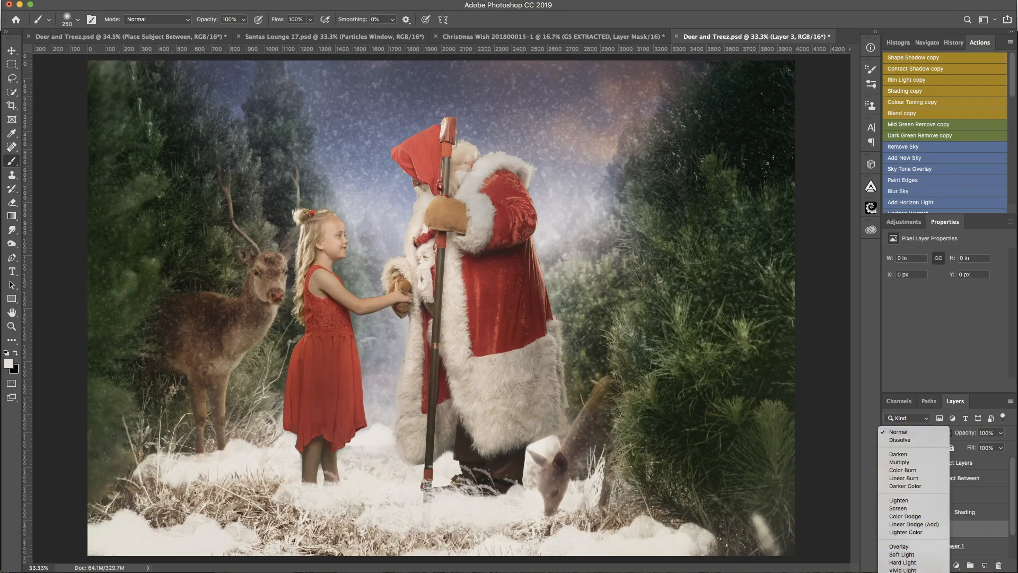
{"action": "left_click", "coordinate": [899, 572]}
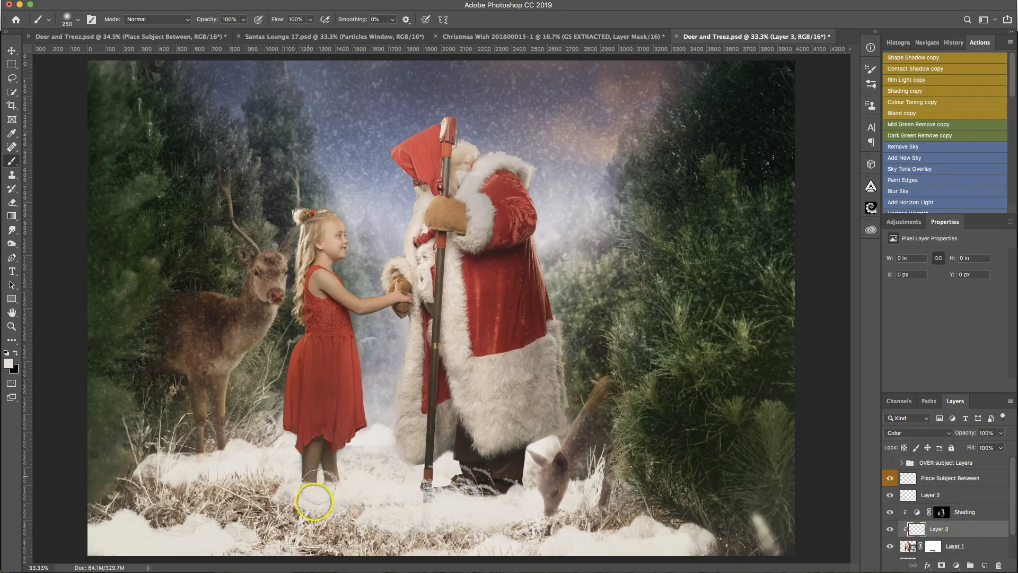
- Tint the subjects on Layer 3 with sampled grass and tree colours using a 300 px brush, and set the layer's opacity to 80%
{"action": "left_click", "coordinate": [252, 504], "text": "alt"}
{"action": "key", "text": "]"}
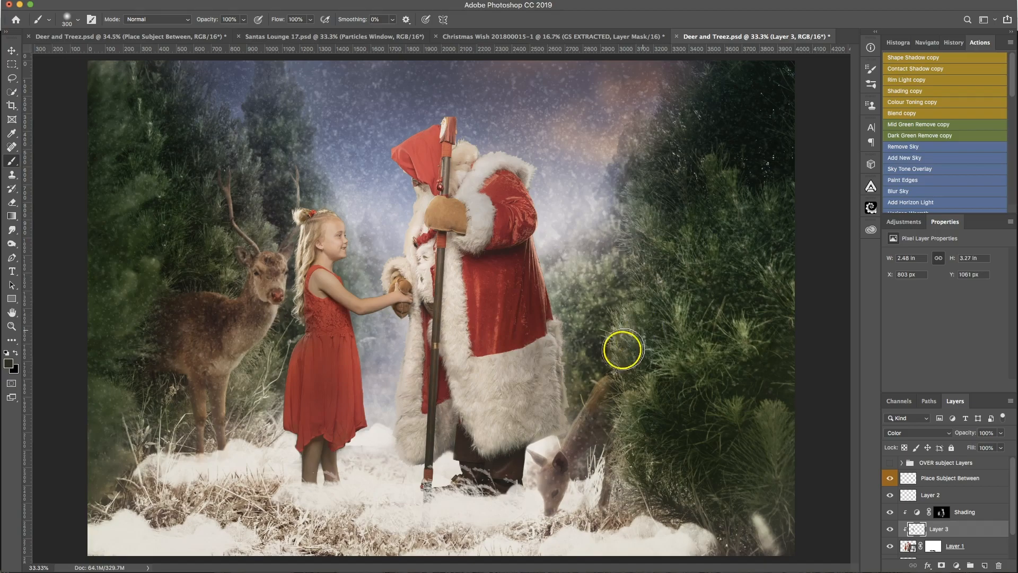
{"action": "left_click", "coordinate": [590, 357], "text": "alt"}
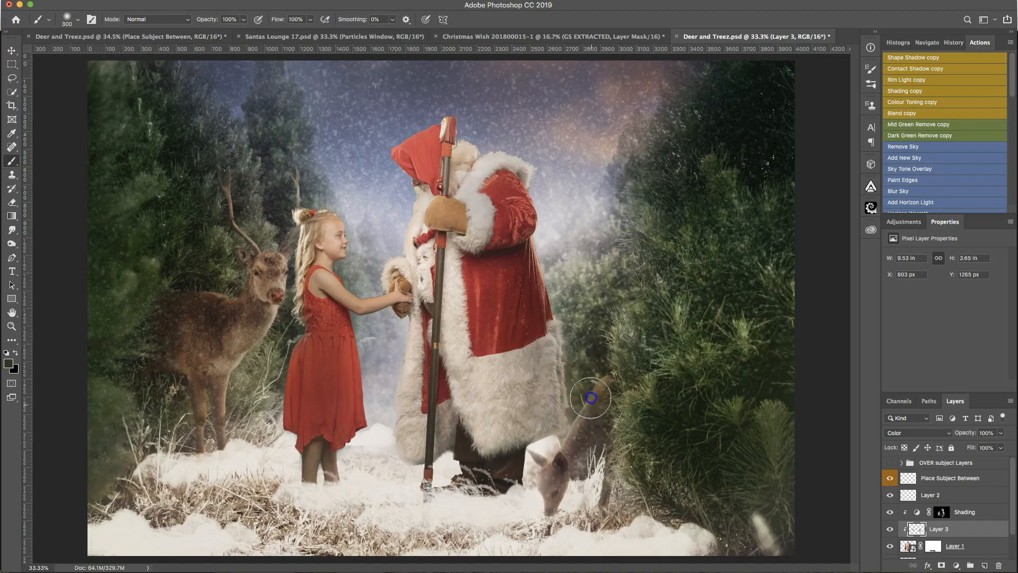
{"action": "left_click_drag", "start_coordinate": [591, 398], "coordinate": [590, 386]}
{"action": "left_click_drag", "start_coordinate": [584, 319], "coordinate": [576, 291]}
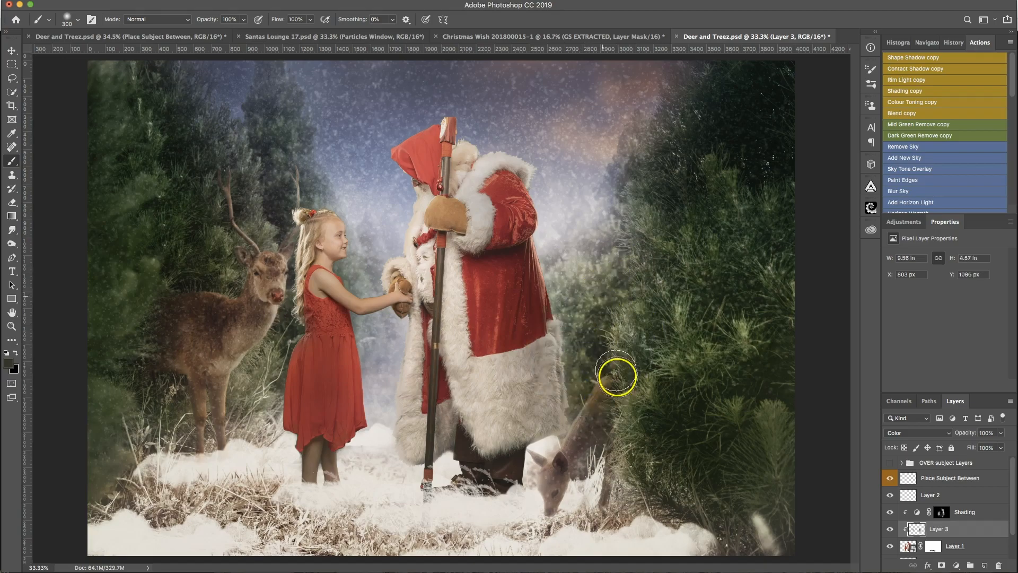
{"action": "left_click", "coordinate": [1002, 433]}
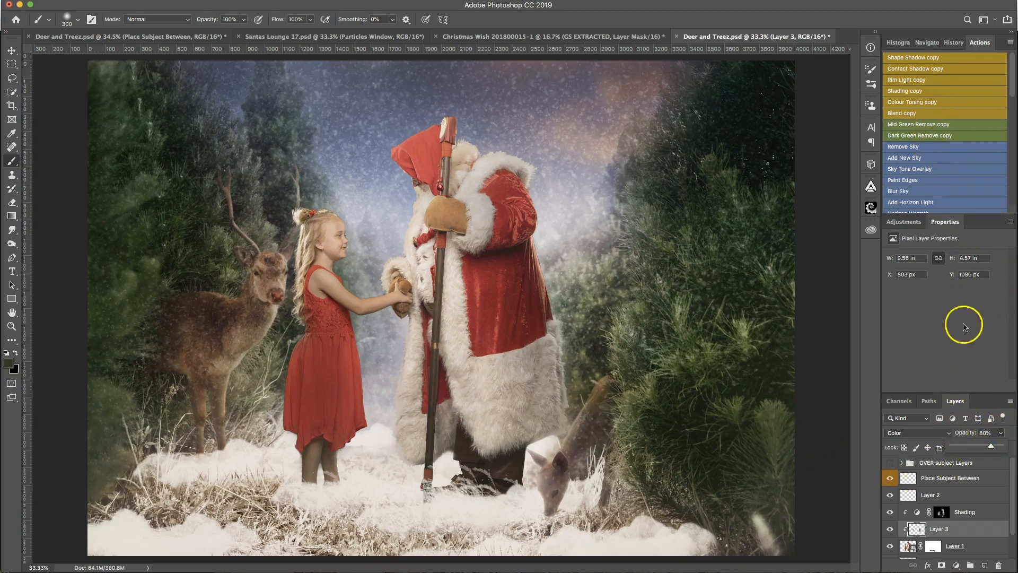
- Run the Colour Toning copy action on the subjects and toggle the Colour Toning layer's visibility to compare
{"action": "left_click", "coordinate": [979, 545]}
{"action": "left_click", "coordinate": [979, 102]}
{"action": "left_click", "coordinate": [890, 511]}
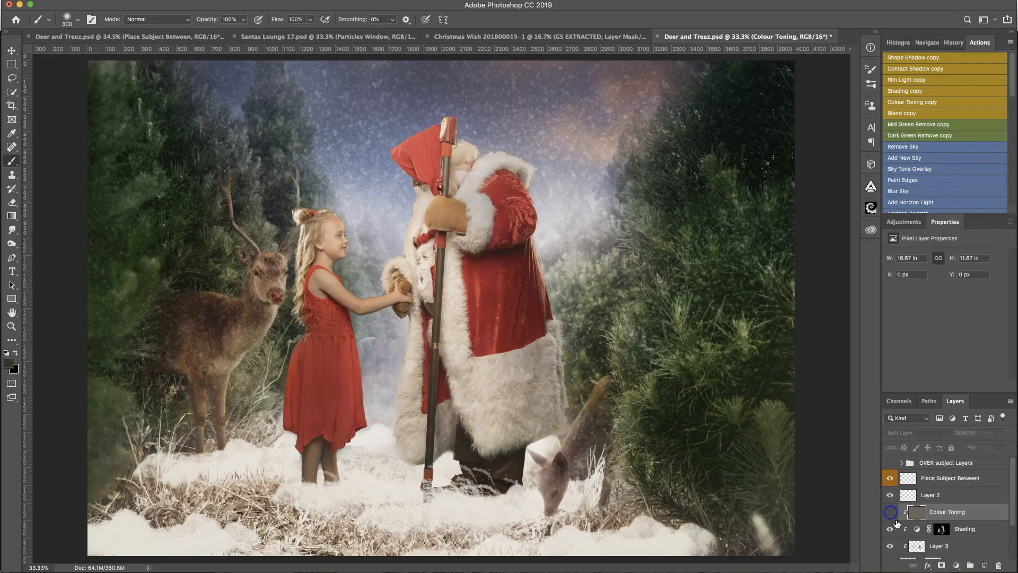
{"action": "left_click", "coordinate": [891, 513]}
{"action": "left_click", "coordinate": [891, 513]}
{"action": "left_click", "coordinate": [891, 513]}
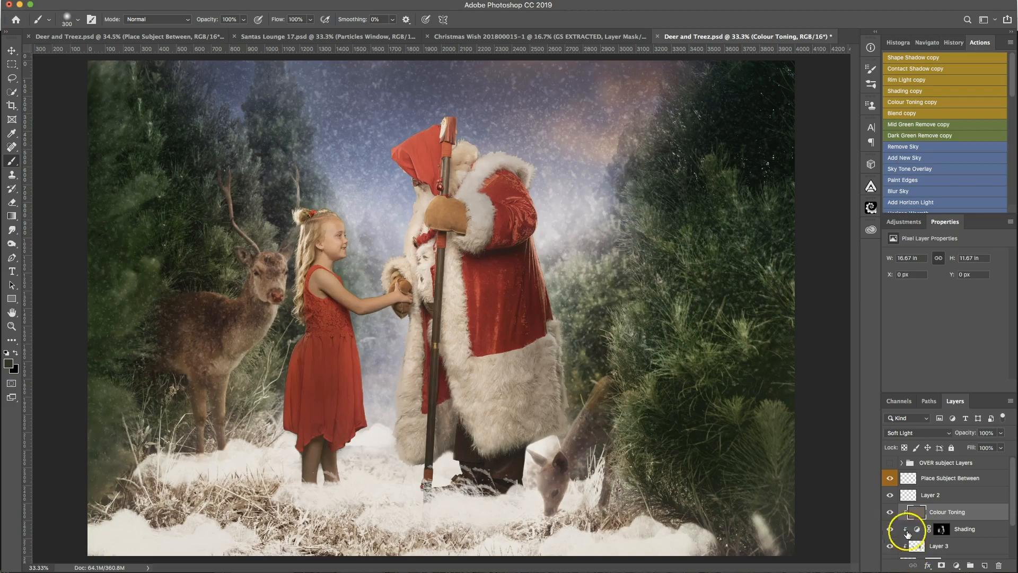
- Add a Levels adjustment clipped directly above Layer 1 and raise its black output level
{"action": "left_click", "coordinate": [976, 545]}
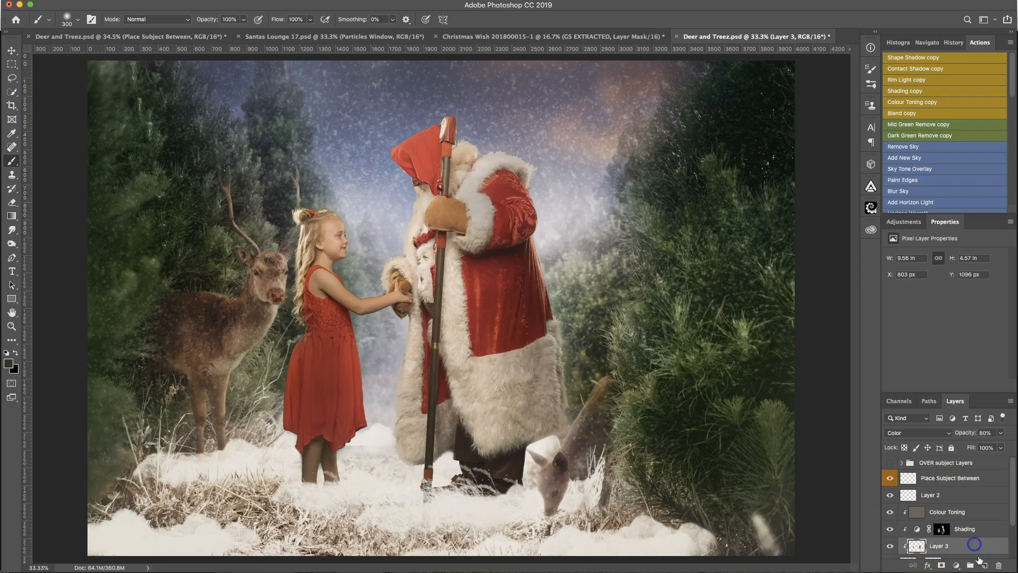
{"action": "left_click", "coordinate": [1014, 528]}
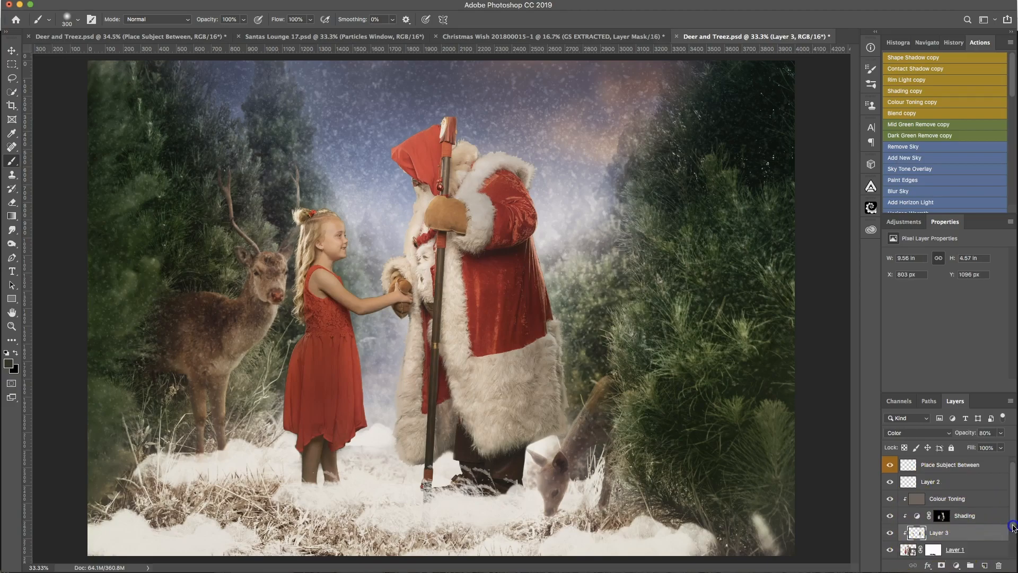
{"action": "left_click", "coordinate": [992, 552]}
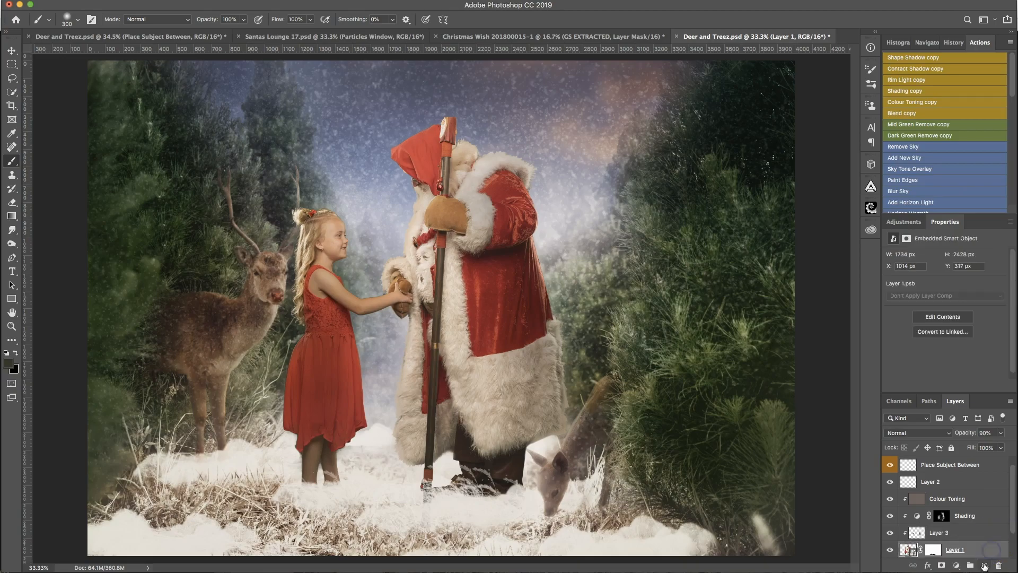
{"action": "left_click", "coordinate": [984, 566]}
{"action": "key", "text": "super+z"}
{"action": "left_click", "coordinate": [975, 571]}
{"action": "left_click_drag", "start_coordinate": [905, 365], "coordinate": [923, 365]}
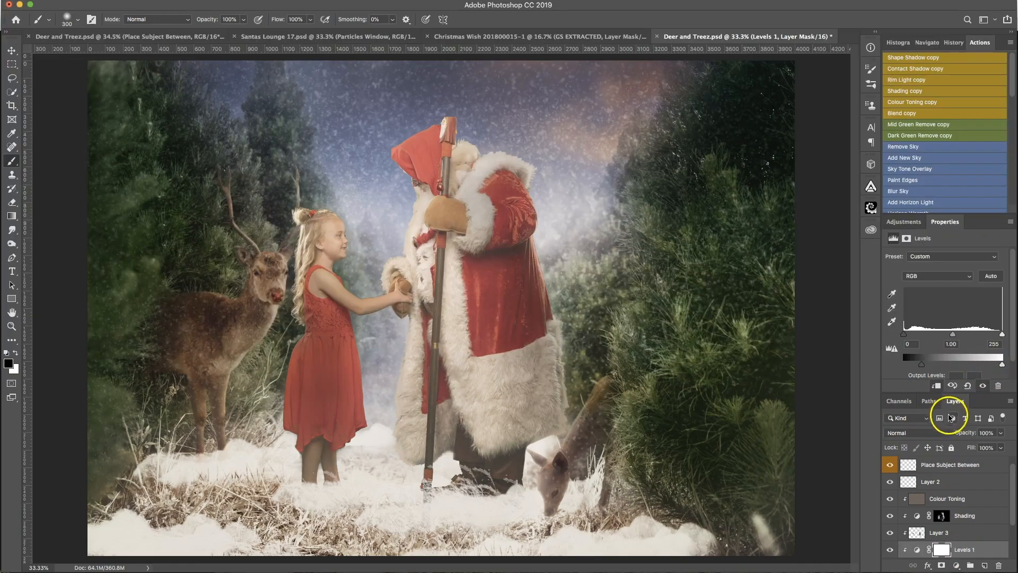
- Set Levels 1 to Screen blend mode and invert its mask to black
{"action": "left_click", "coordinate": [925, 433]}
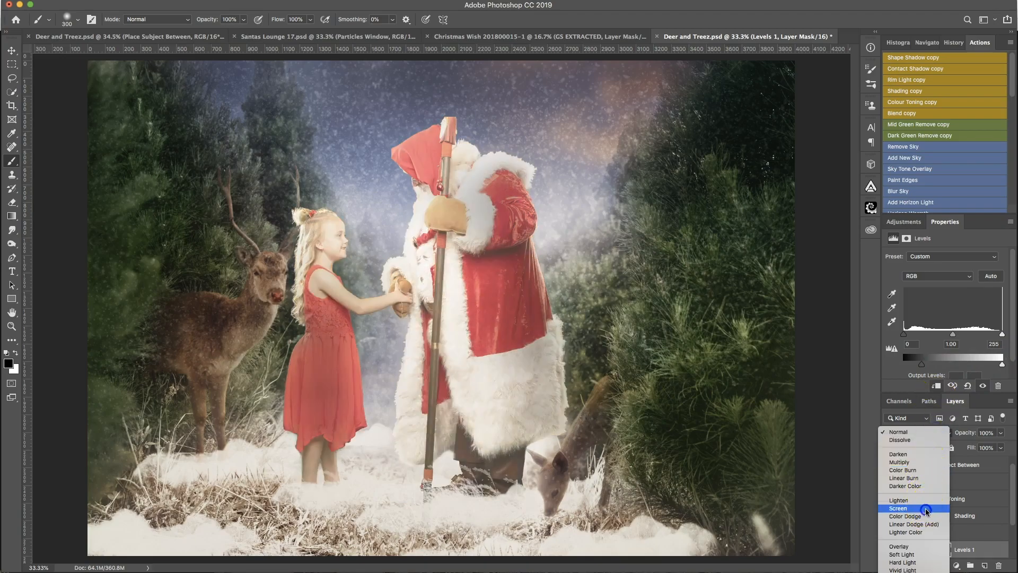
{"action": "left_click", "coordinate": [925, 508]}
{"action": "left_click", "coordinate": [942, 554]}
{"action": "key", "text": "super+i"}
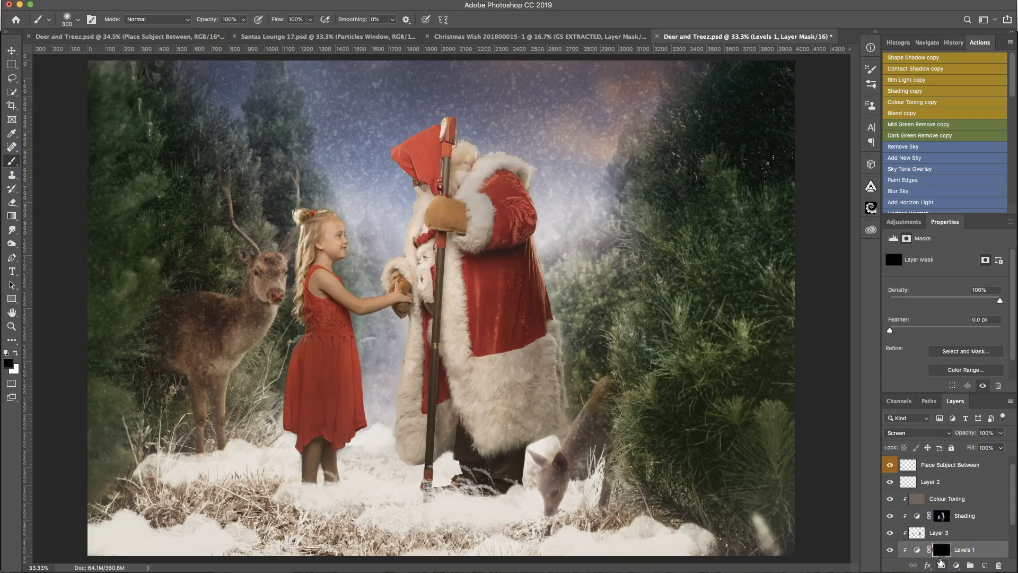
- Paint white on the Levels 1 mask to brighten the girl's legs, and use black at 300 px to trim the lightening near her feet
{"action": "mouse_move", "coordinate": [313, 474]}
{"action": "left_mouse_down"}
{"action": "mouse_move", "coordinate": [313, 460]}
{"action": "mouse_move", "coordinate": [318, 470]}
{"action": "mouse_move", "coordinate": [329, 457]}
{"action": "mouse_move", "coordinate": [286, 446]}
{"action": "mouse_move", "coordinate": [329, 439]}
{"action": "mouse_move", "coordinate": [275, 398]}
{"action": "mouse_move", "coordinate": [275, 340]}
{"action": "left_mouse_up"}
{"action": "key", "text": "x"}
{"action": "key", "text": "x"}
{"action": "mouse_move", "coordinate": [311, 377]}
{"action": "left_mouse_down"}
{"action": "mouse_move", "coordinate": [321, 423]}
{"action": "mouse_move", "coordinate": [329, 417]}
{"action": "left_mouse_up"}
{"action": "key", "text": "x"}
{"action": "left_click", "coordinate": [324, 464]}
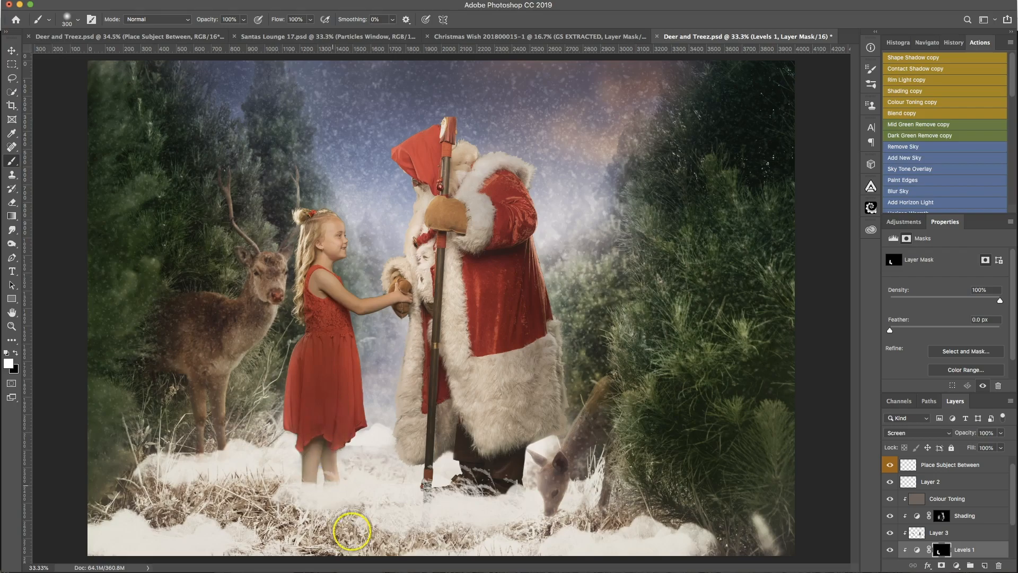
{"action": "key", "text": "x"}
{"action": "left_click_drag", "start_coordinate": [322, 489], "coordinate": [330, 493]}
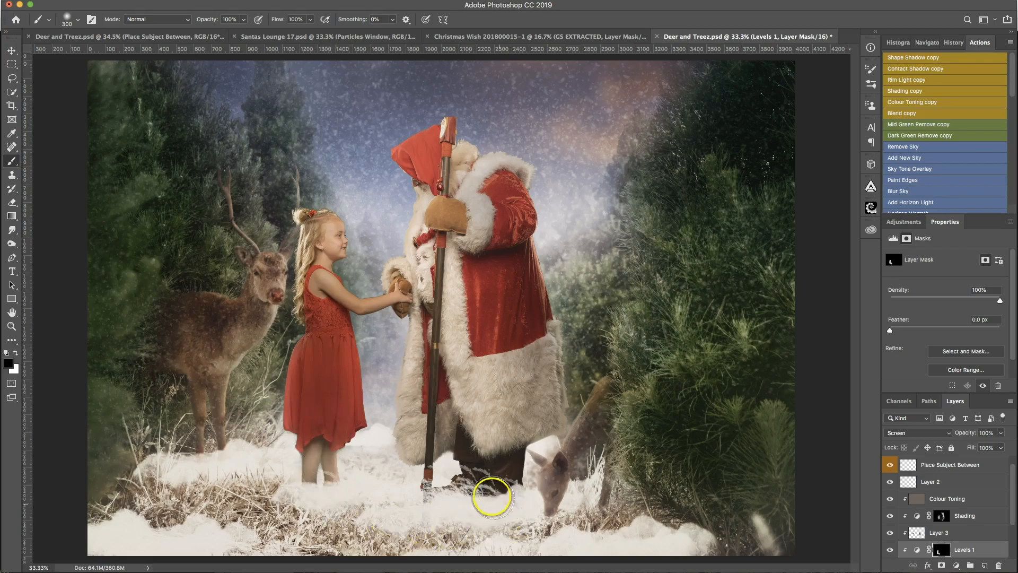
- Paint white on the Levels 1 mask around Santa's coat hem and boots, and slightly lower the layer's opacity
{"action": "key", "text": "x"}
{"action": "mouse_move", "coordinate": [424, 448]}
{"action": "left_mouse_down"}
{"action": "mouse_move", "coordinate": [422, 469]}
{"action": "mouse_move", "coordinate": [440, 459]}
{"action": "mouse_move", "coordinate": [400, 473]}
{"action": "mouse_move", "coordinate": [388, 461]}
{"action": "mouse_move", "coordinate": [414, 494]}
{"action": "mouse_move", "coordinate": [414, 467]}
{"action": "mouse_move", "coordinate": [448, 459]}
{"action": "mouse_move", "coordinate": [395, 427]}
{"action": "mouse_move", "coordinate": [412, 476]}
{"action": "left_mouse_up"}
{"action": "mouse_move", "coordinate": [529, 452]}
{"action": "left_mouse_down"}
{"action": "mouse_move", "coordinate": [542, 435]}
{"action": "mouse_move", "coordinate": [561, 438]}
{"action": "left_mouse_up"}
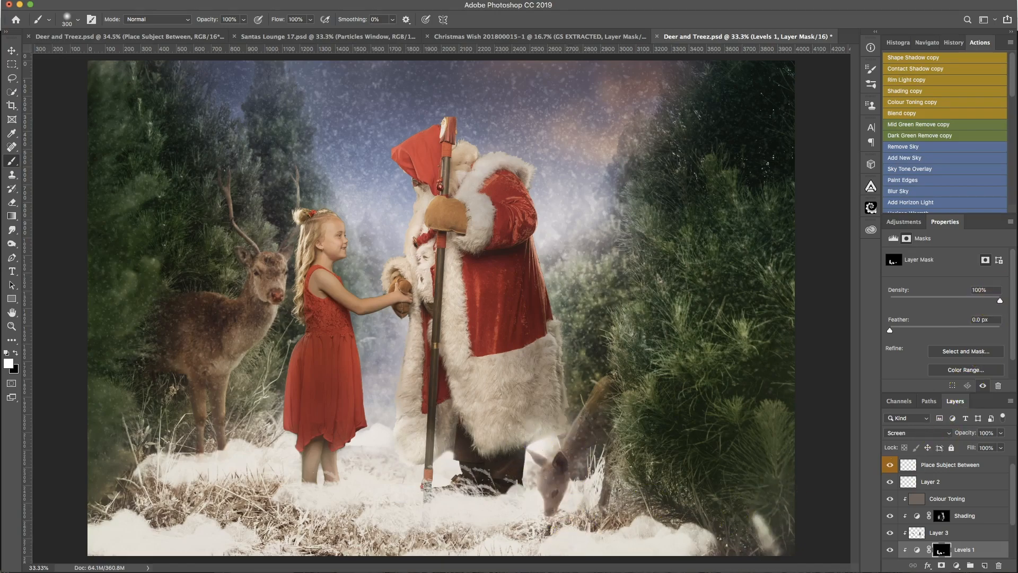
{"action": "left_click", "coordinate": [1000, 433]}
{"action": "left_click_drag", "start_coordinate": [1000, 449], "coordinate": [995, 450]}
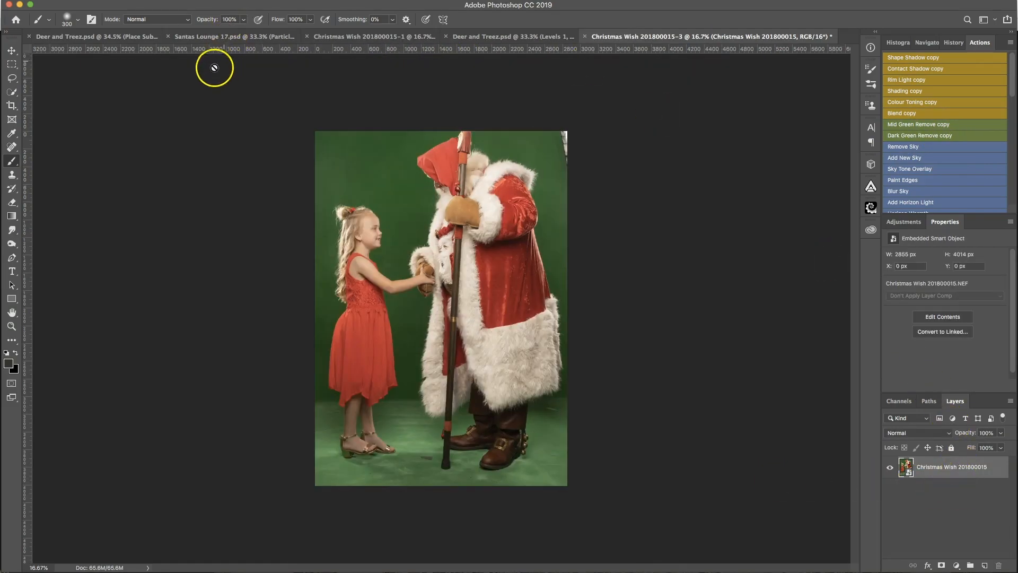
- Start a Color Range selection and sample the green backdrop and studio floor in several spots around the girl and Santa
{"action": "key", "text": "alt+shift+super+c"}
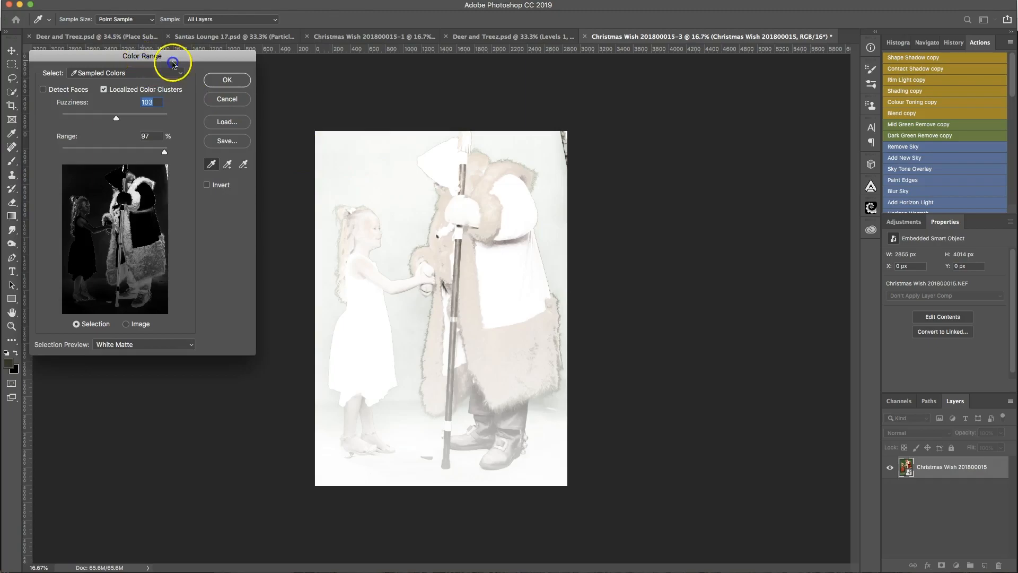
{"action": "left_click_drag", "start_coordinate": [172, 62], "coordinate": [217, 117]}
{"action": "left_click", "coordinate": [376, 180]}
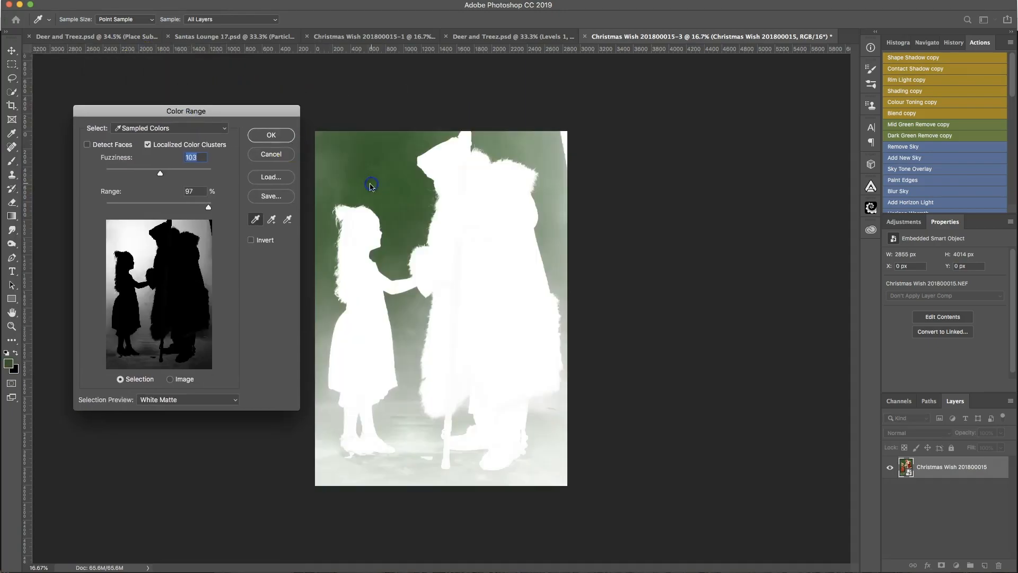
{"action": "left_click", "coordinate": [371, 291], "text": "shift"}
{"action": "left_click", "coordinate": [391, 234], "text": "shift"}
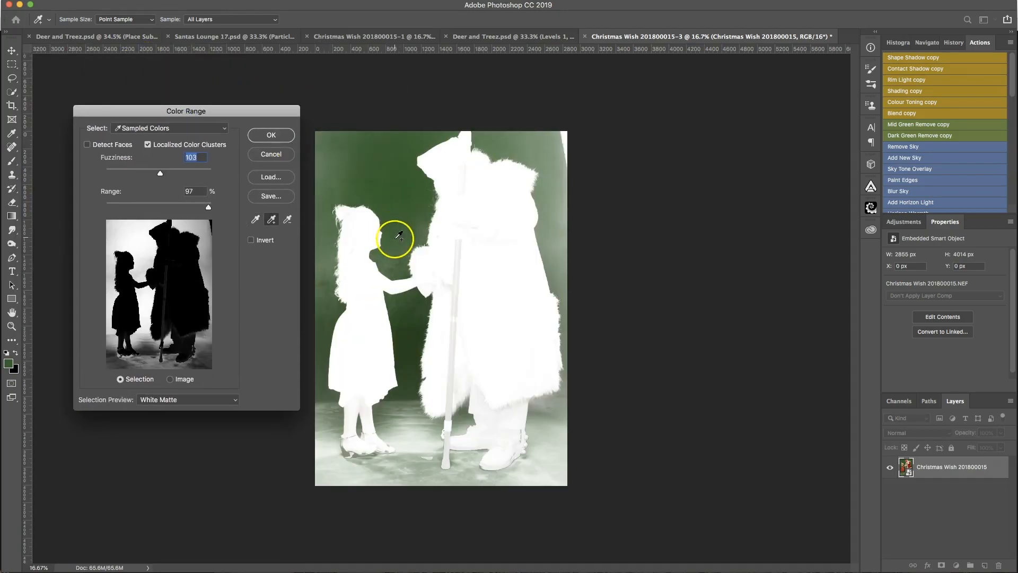
{"action": "left_click", "coordinate": [341, 164]}
{"action": "left_click", "coordinate": [415, 433]}
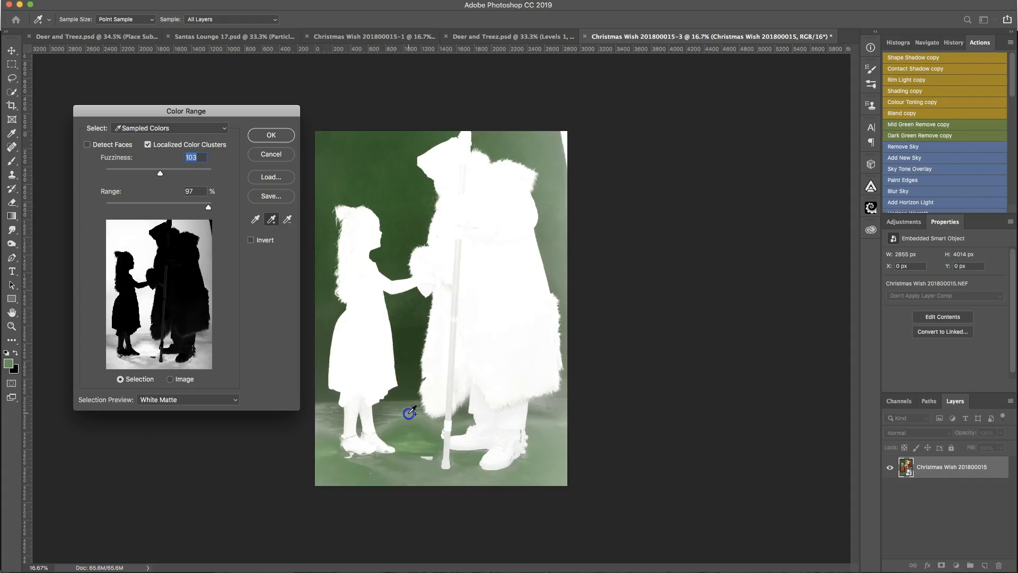
{"action": "left_click", "coordinate": [411, 412]}
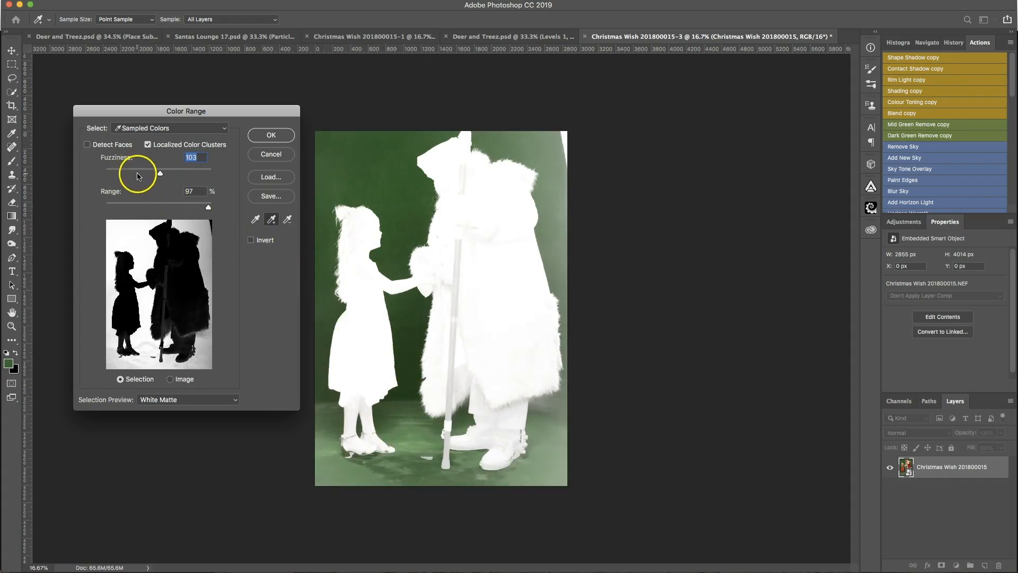
- Set the Color Range fuzziness to 50, turn off Localized Color Clusters and add the remaining dark floor green beside Santa's boots
{"action": "mouse_move", "coordinate": [159, 173]}
{"action": "left_mouse_down"}
{"action": "mouse_move", "coordinate": [136, 174]}
{"action": "mouse_move", "coordinate": [147, 175]}
{"action": "left_mouse_up"}
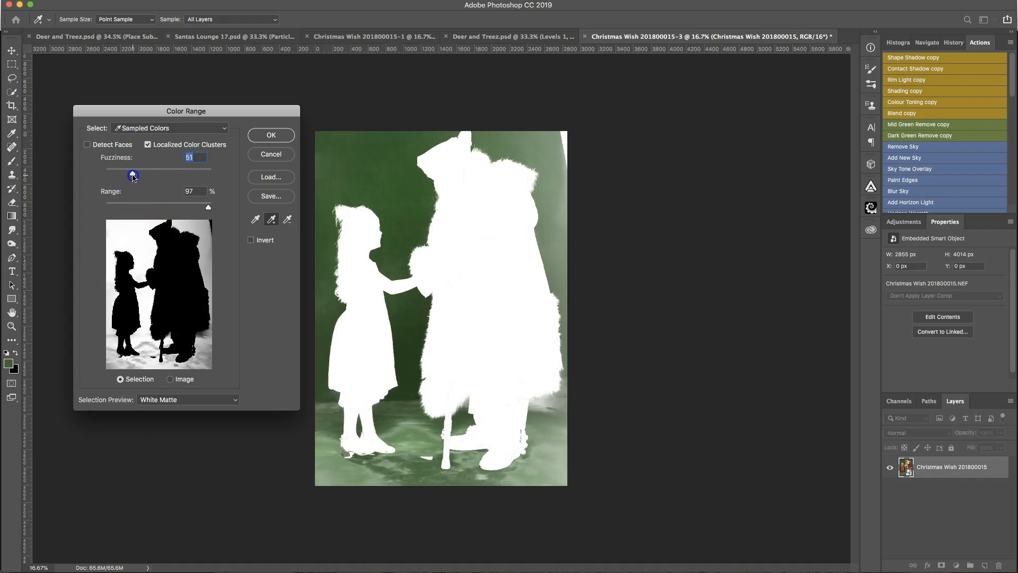
{"action": "left_click", "coordinate": [148, 145]}
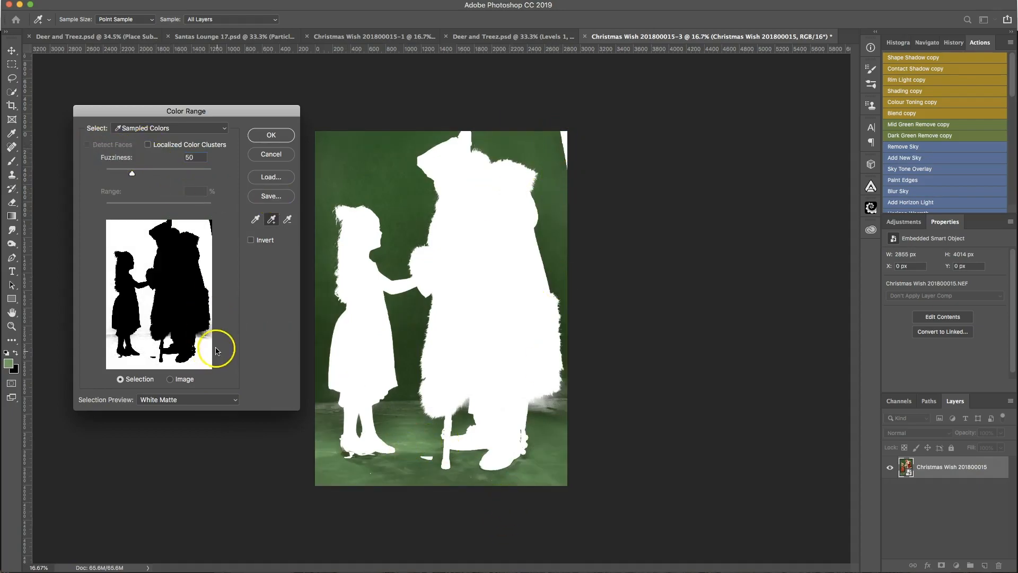
{"action": "left_click", "coordinate": [205, 336]}
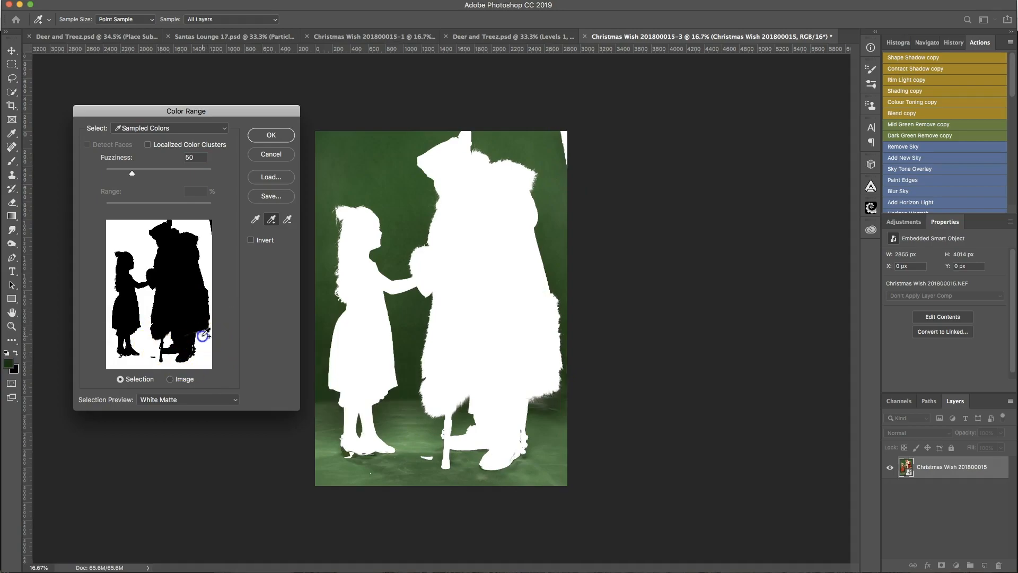
- Invert the Color Range selection, accept it and add it to the Christmas Wish layer as a layer mask
{"action": "left_click", "coordinate": [251, 240]}
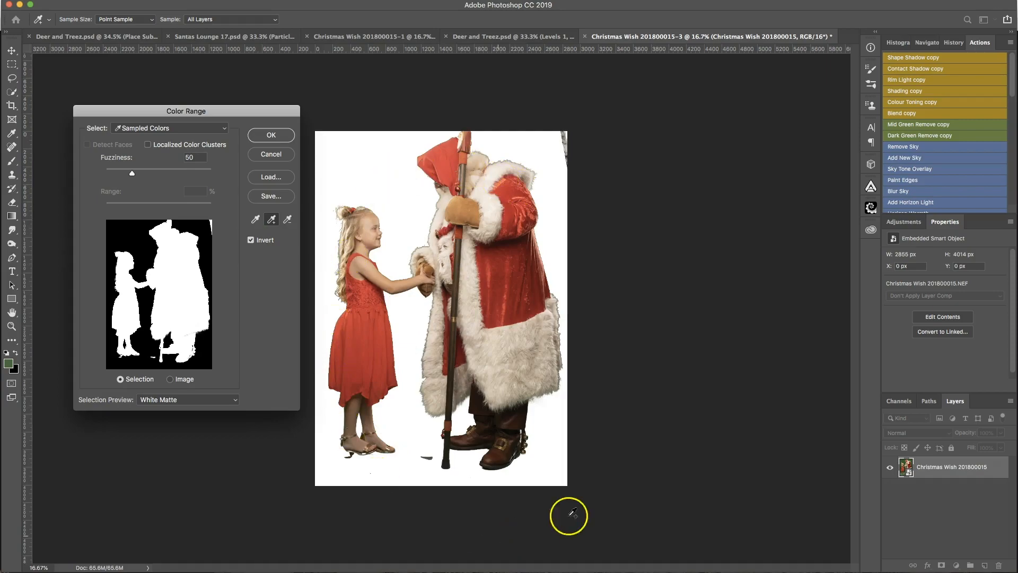
{"action": "left_click", "coordinate": [279, 136]}
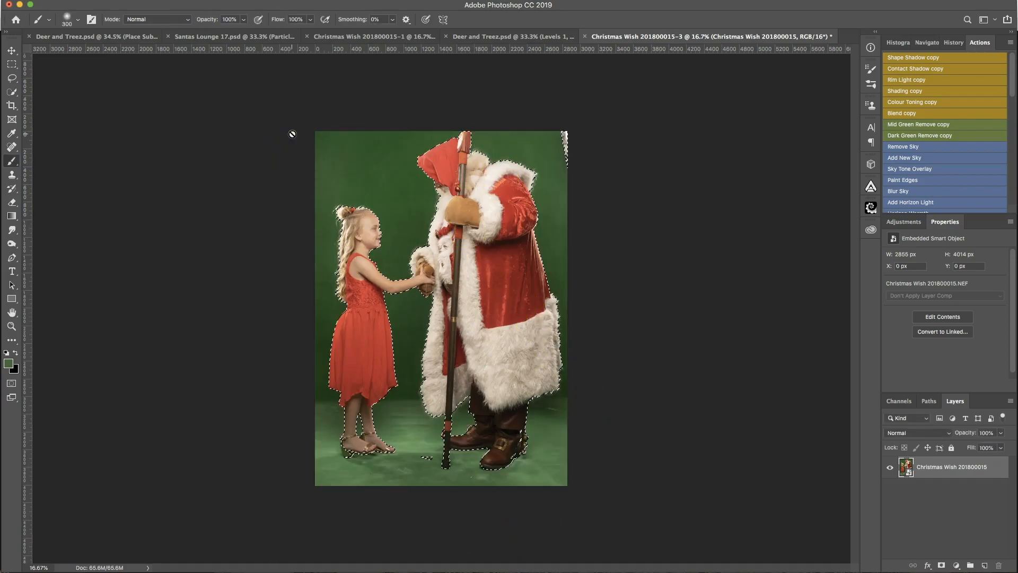
{"action": "left_click", "coordinate": [941, 565]}
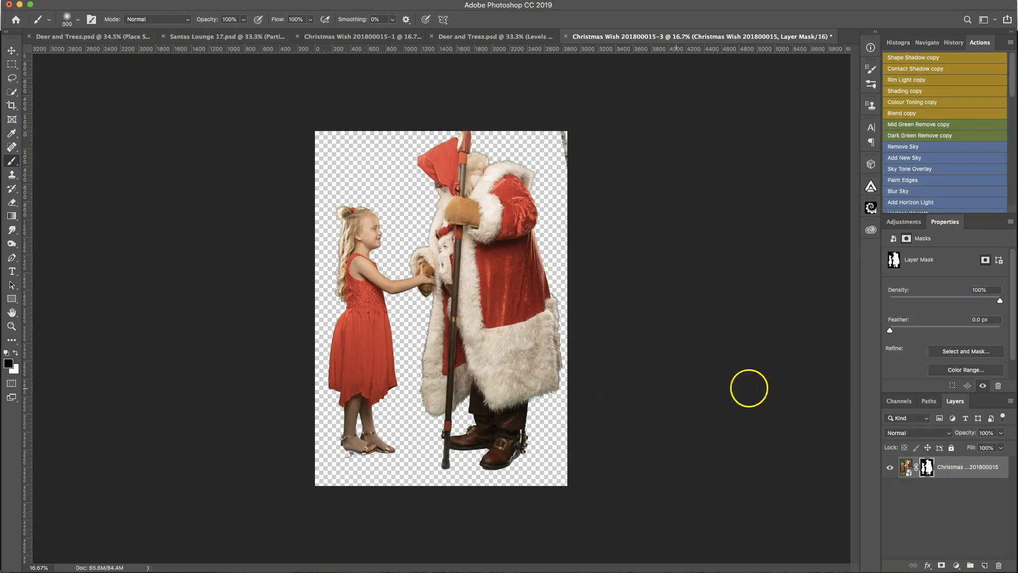
- Refine the mask in Select and Mask with Shift Edge at -27% and a size 100 refine brush along Santa's fur edges
{"action": "left_click", "coordinate": [12, 64]}
{"action": "left_click", "coordinate": [422, 20]}
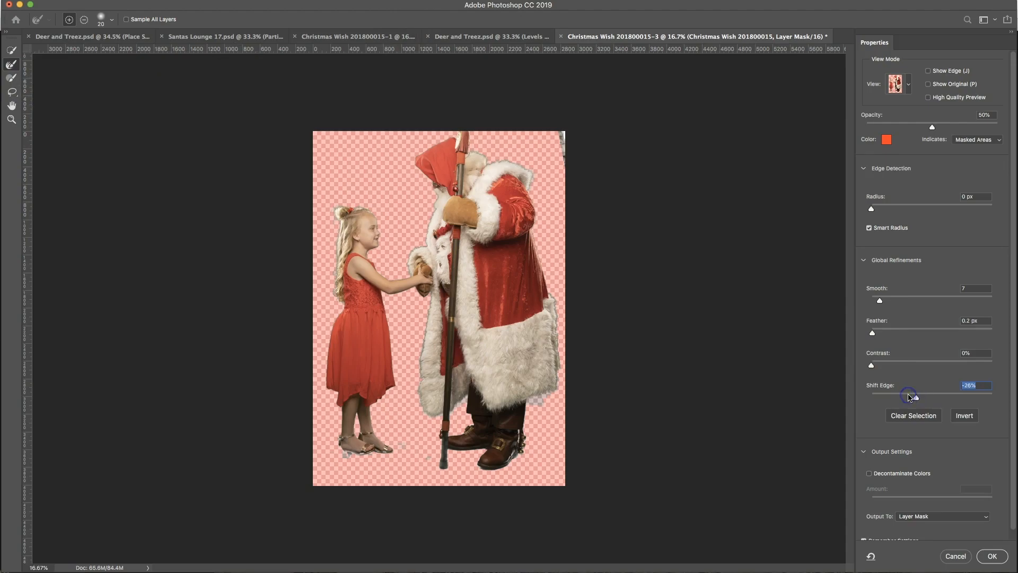
{"action": "key", "text": "Down"}
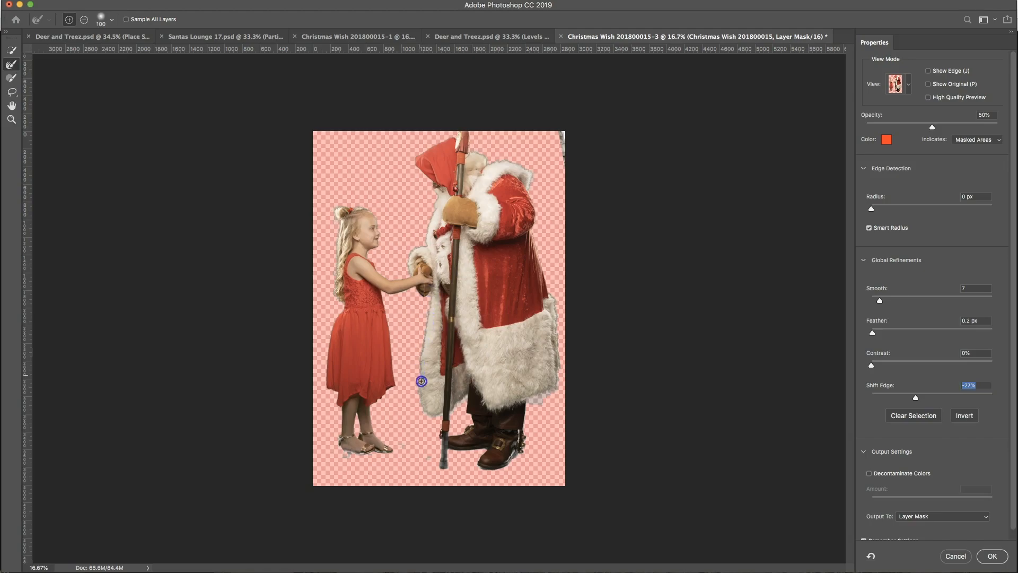
{"action": "left_click_drag", "start_coordinate": [456, 457], "coordinate": [456, 452]}
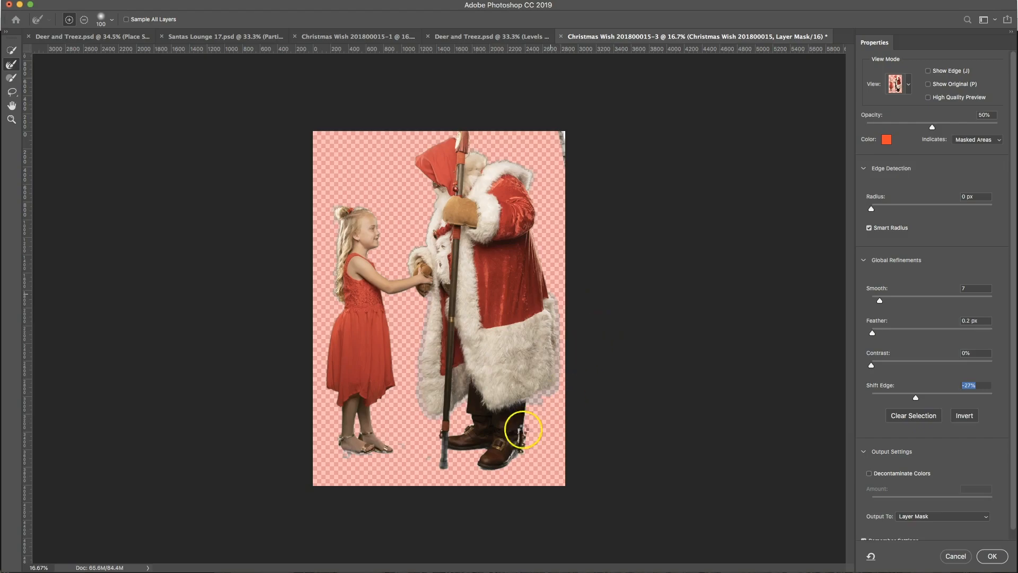
{"action": "left_click_drag", "start_coordinate": [459, 405], "coordinate": [456, 409]}
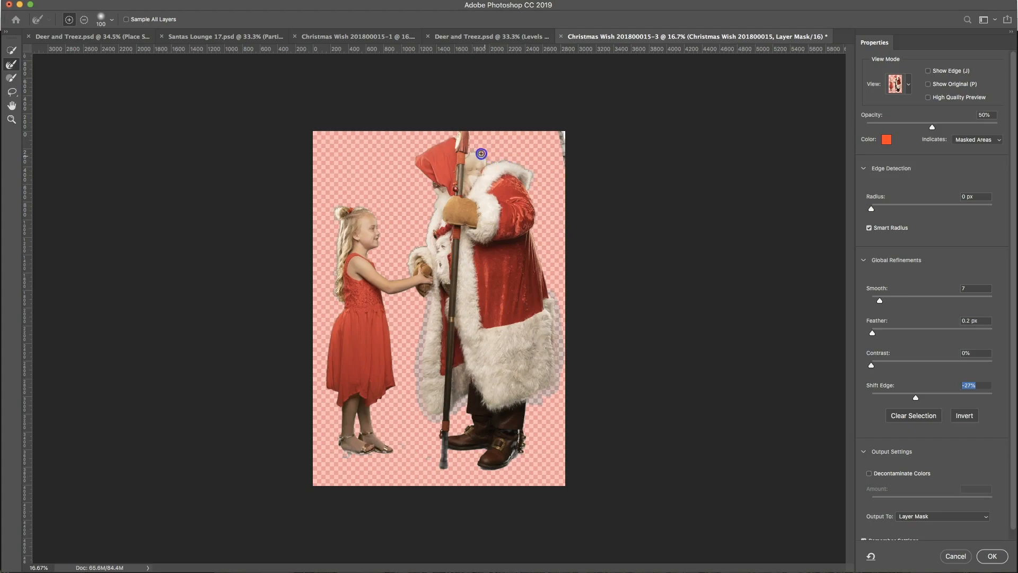
{"action": "left_click", "coordinate": [1004, 557]}
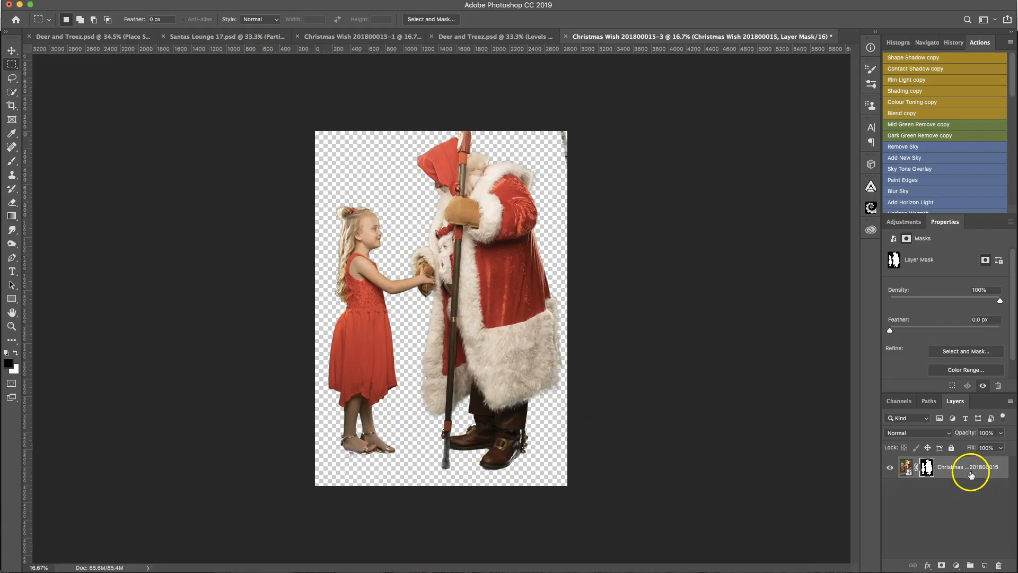
- Copy the masked girl-and-Santa layer into Santas Lounge 17.psd, scale it to 63.39% and place it over the fireplace area
{"action": "left_click_drag", "start_coordinate": [971, 474], "coordinate": [339, 170]}
{"action": "left_click", "coordinate": [13, 51]}
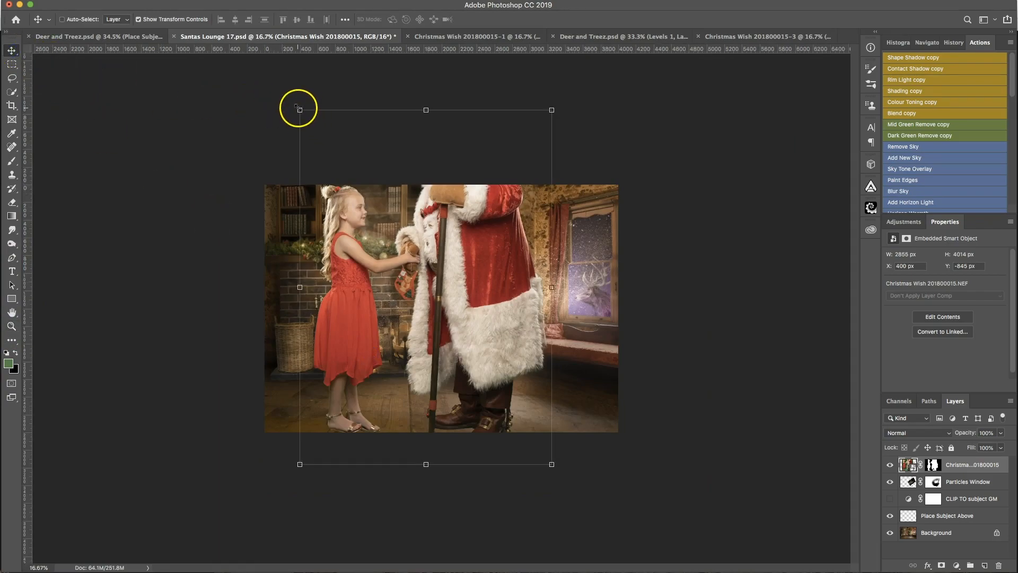
{"action": "left_click_drag", "start_coordinate": [299, 108], "coordinate": [438, 282]}
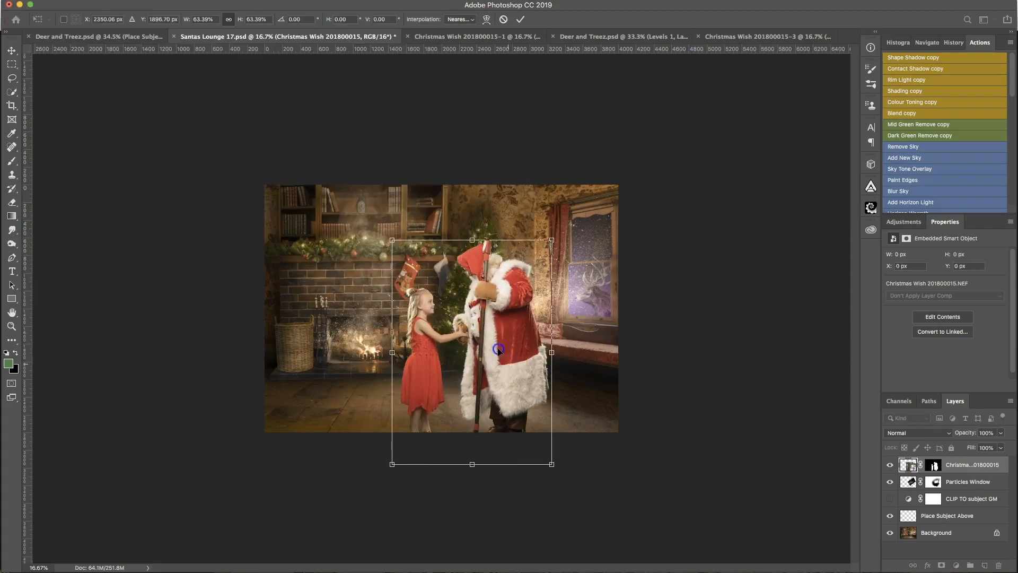
{"action": "left_click_drag", "start_coordinate": [499, 349], "coordinate": [444, 314]}
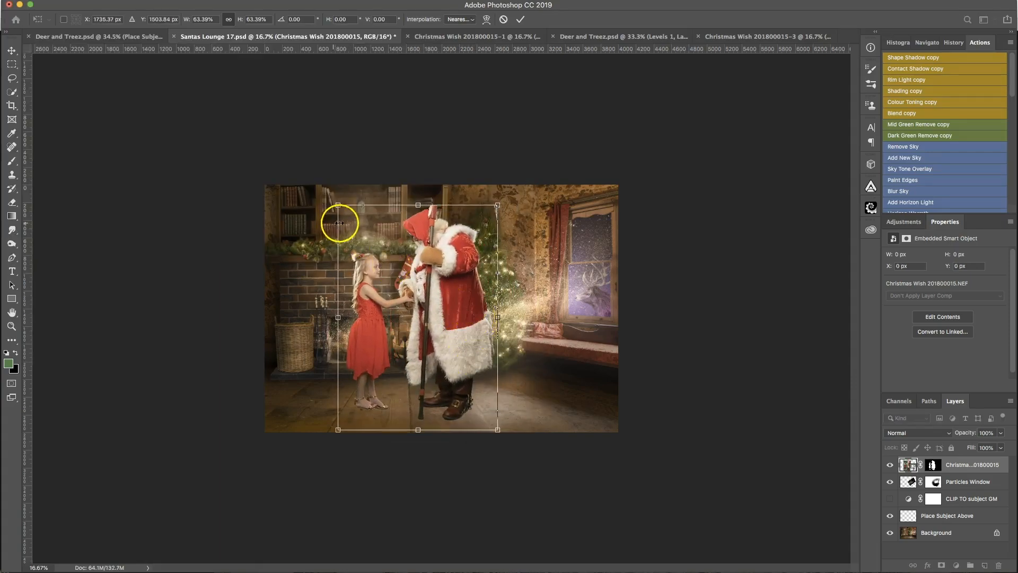
- Undo the disproportionate stretch, accept the scaling and position the figures before the fireplace at about X 606 px, Y 228 px
{"action": "mouse_move", "coordinate": [340, 204]}
{"action": "left_mouse_down"}
{"action": "mouse_move", "coordinate": [423, 138]}
{"action": "mouse_move", "coordinate": [351, 199]}
{"action": "left_mouse_up"}
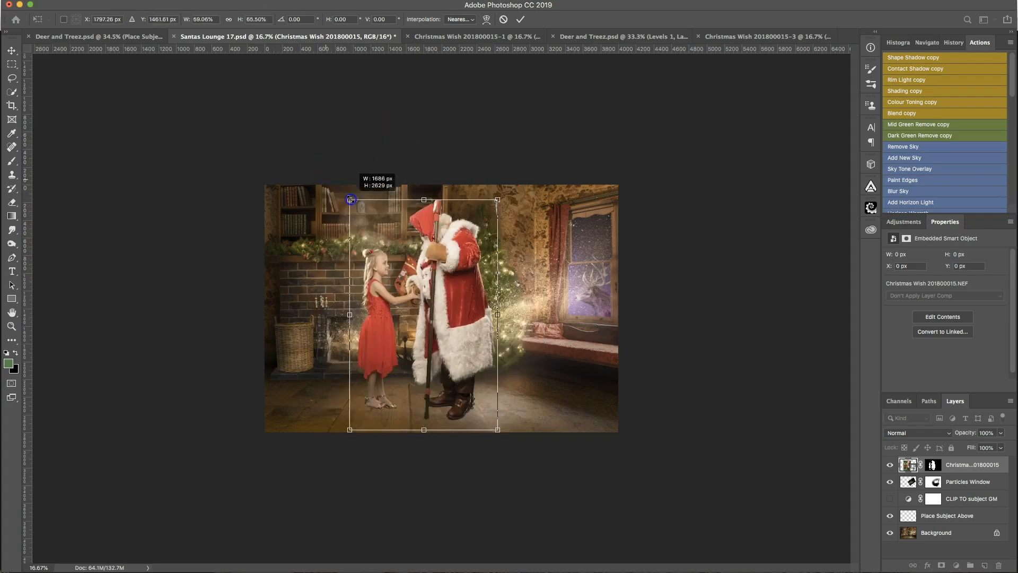
{"action": "key", "text": "super+z"}
{"action": "left_click_drag", "start_coordinate": [482, 335], "coordinate": [478, 338]}
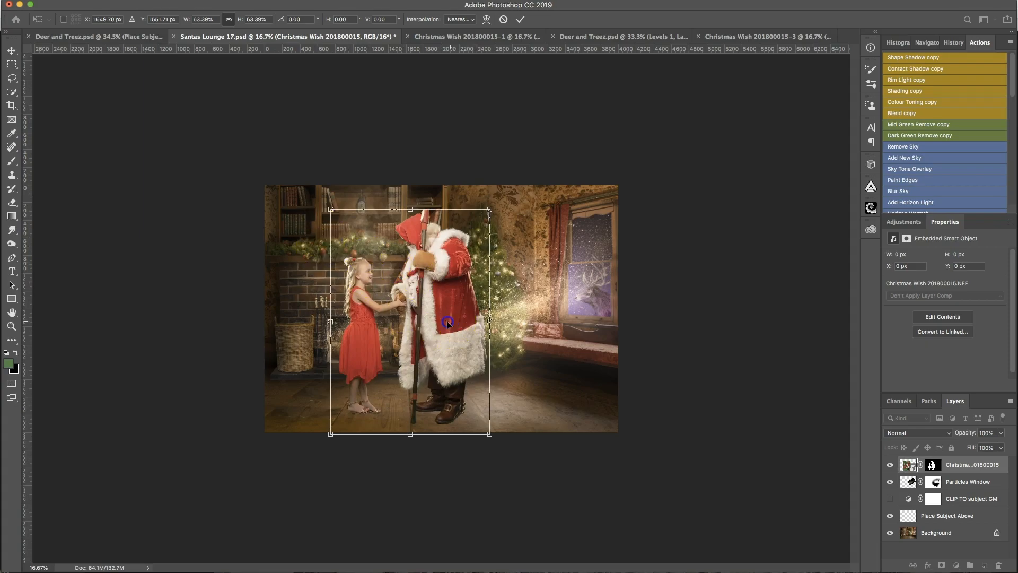
{"action": "left_click_drag", "start_coordinate": [447, 323], "coordinate": [436, 322]}
{"action": "key", "text": "Return"}
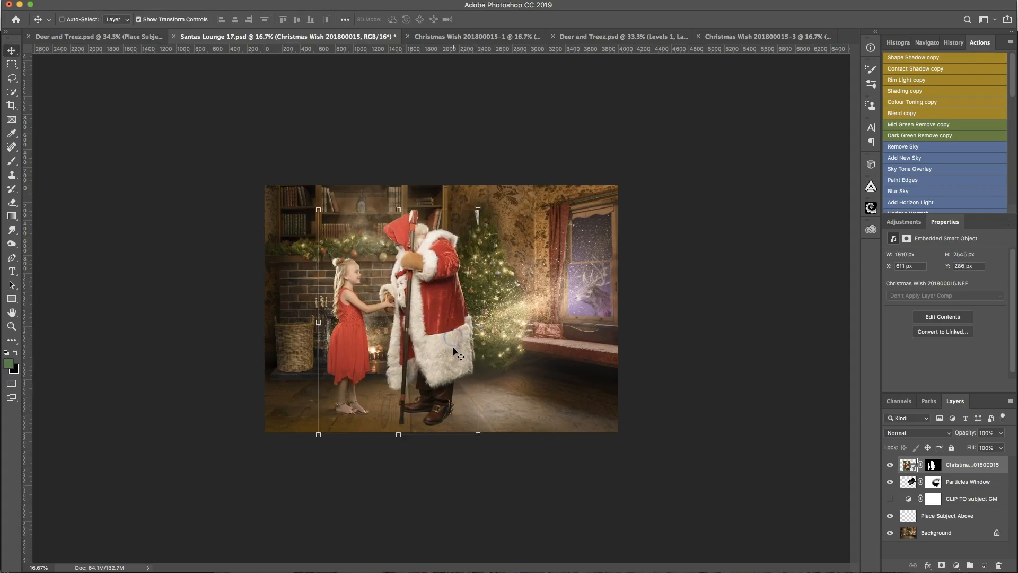
{"action": "mouse_move", "coordinate": [455, 368]}
{"action": "left_mouse_down"}
{"action": "mouse_move", "coordinate": [460, 337]}
{"action": "mouse_move", "coordinate": [451, 352]}
{"action": "mouse_move", "coordinate": [461, 350]}
{"action": "left_mouse_up"}
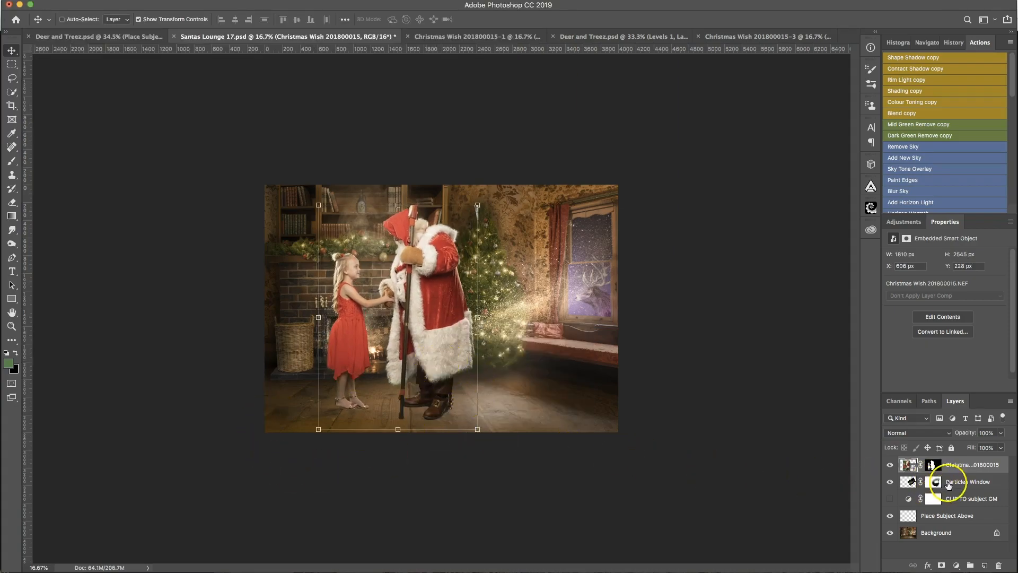
- Convert the Christmas Wish layer to a smart object and run the Shape Shadow copy action for it
{"action": "right_click", "coordinate": [977, 467]}
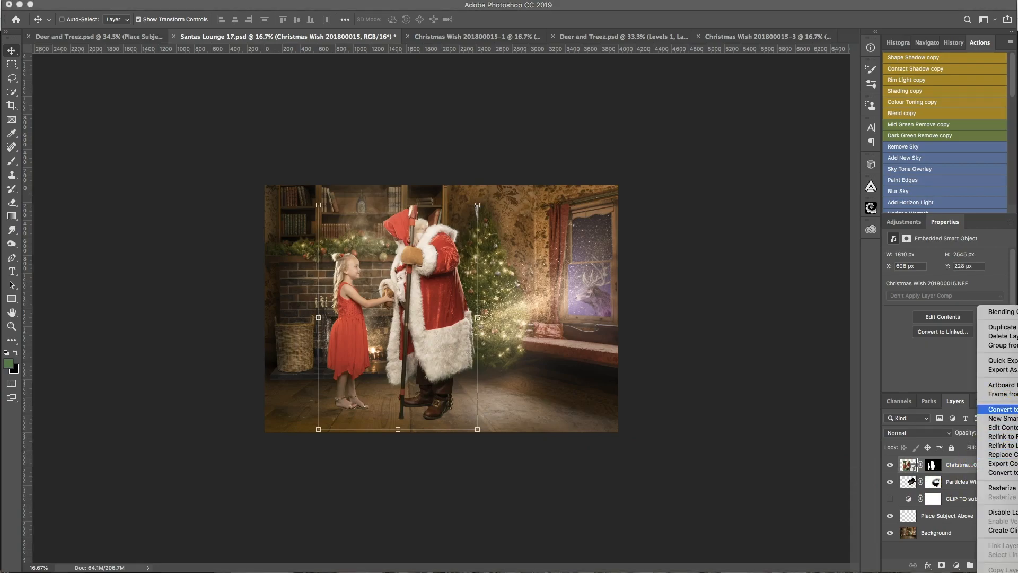
{"action": "left_click", "coordinate": [1003, 410]}
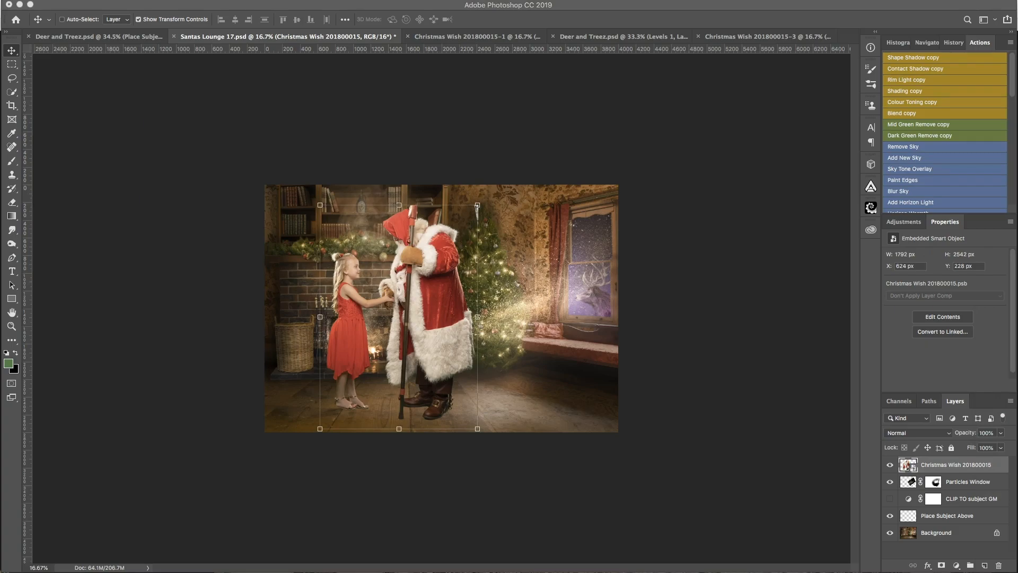
{"action": "left_click", "coordinate": [923, 58]}
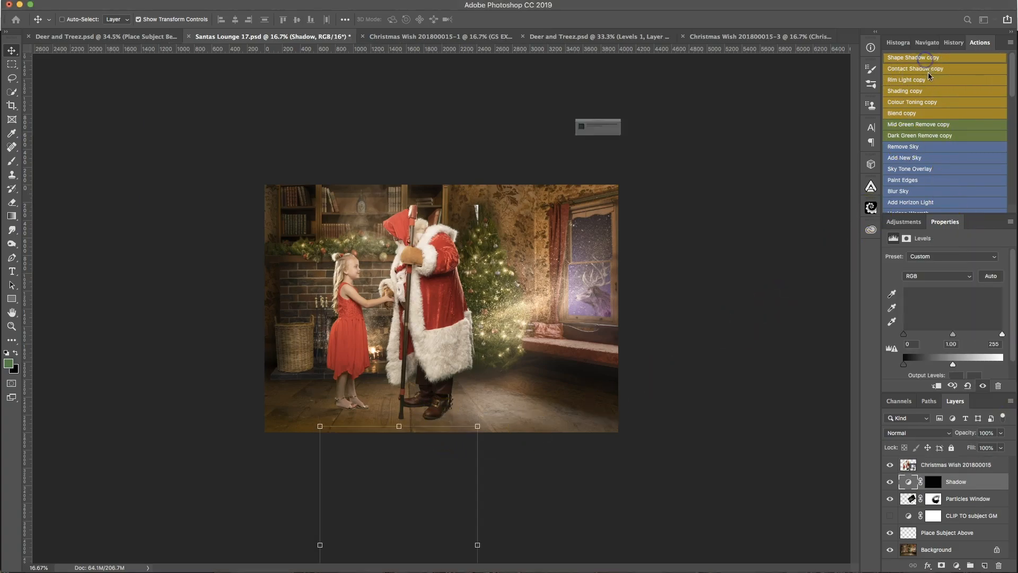
{"action": "left_click", "coordinate": [696, 155]}
- Reposition and distort the Shadow layer so the cast shadow spreads across the floor in front of the girl's and Santa's feet
{"action": "left_click_drag", "start_coordinate": [463, 516], "coordinate": [485, 303]}
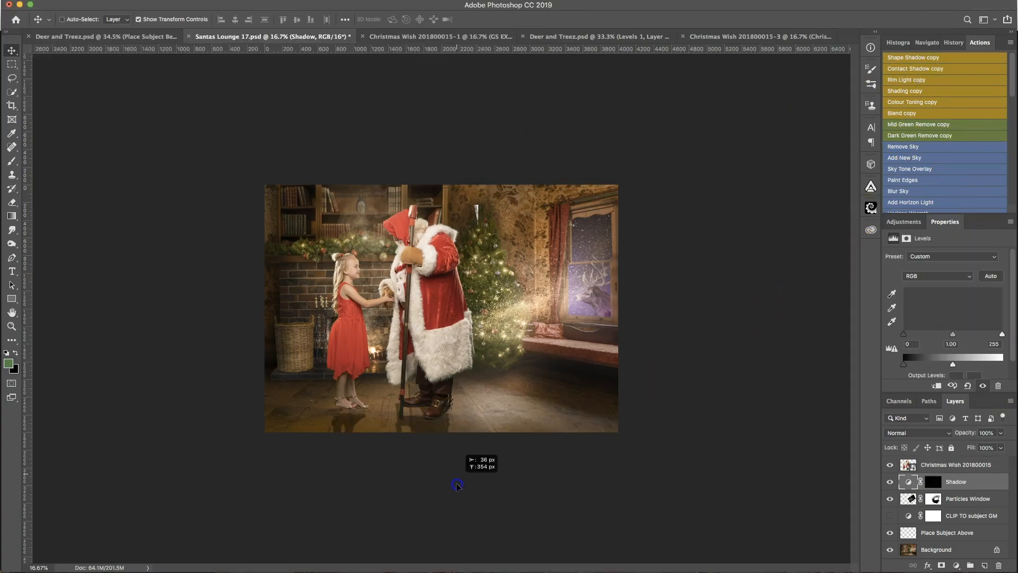
{"action": "left_click_drag", "start_coordinate": [467, 411], "coordinate": [470, 392]}
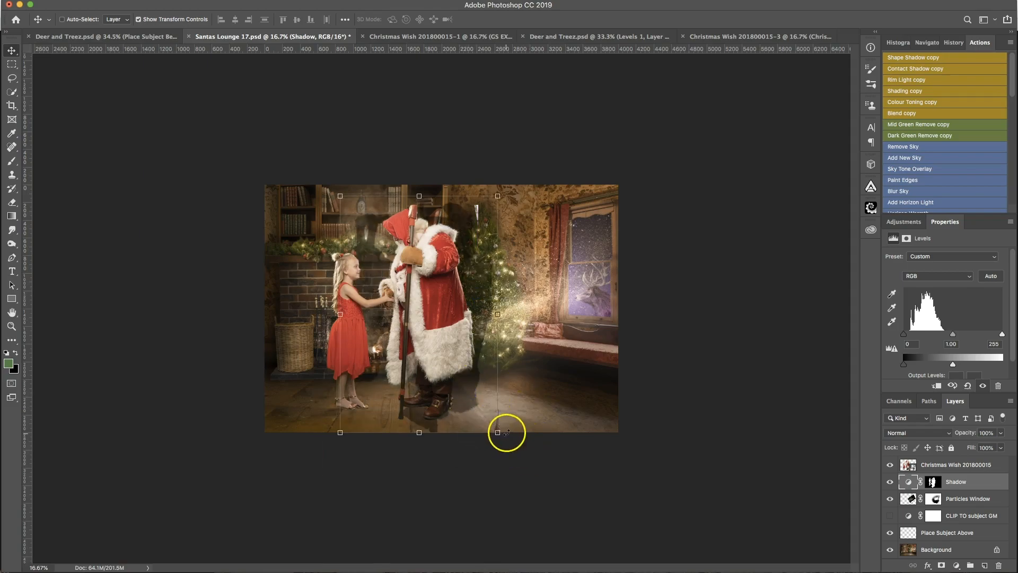
{"action": "left_click_drag", "start_coordinate": [497, 432], "coordinate": [592, 432]}
{"action": "left_click_drag", "start_coordinate": [346, 436], "coordinate": [189, 432]}
{"action": "left_click_drag", "start_coordinate": [607, 433], "coordinate": [705, 432]}
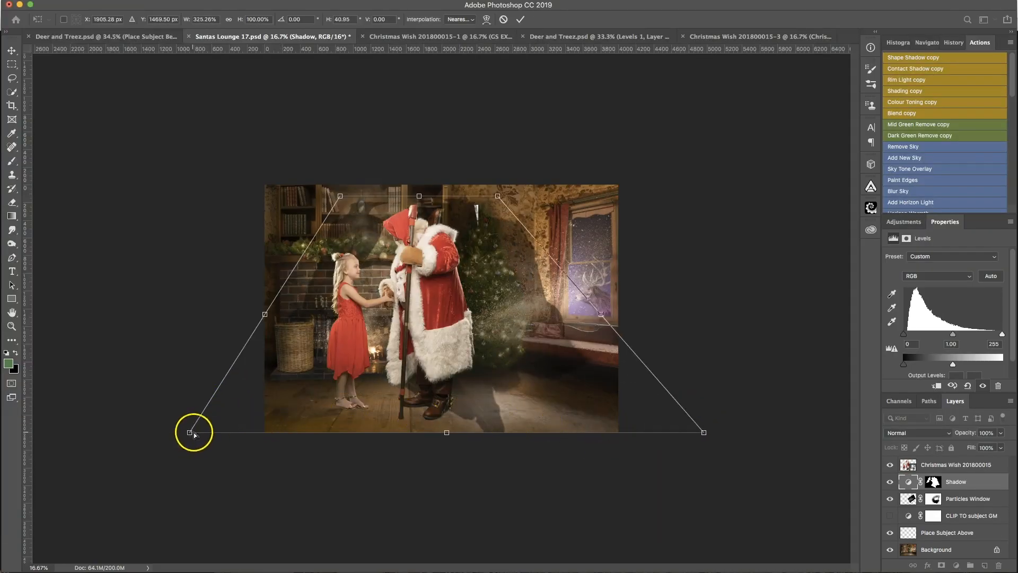
{"action": "left_click_drag", "start_coordinate": [190, 433], "coordinate": [170, 432]}
{"action": "left_click_drag", "start_coordinate": [507, 264], "coordinate": [530, 187]}
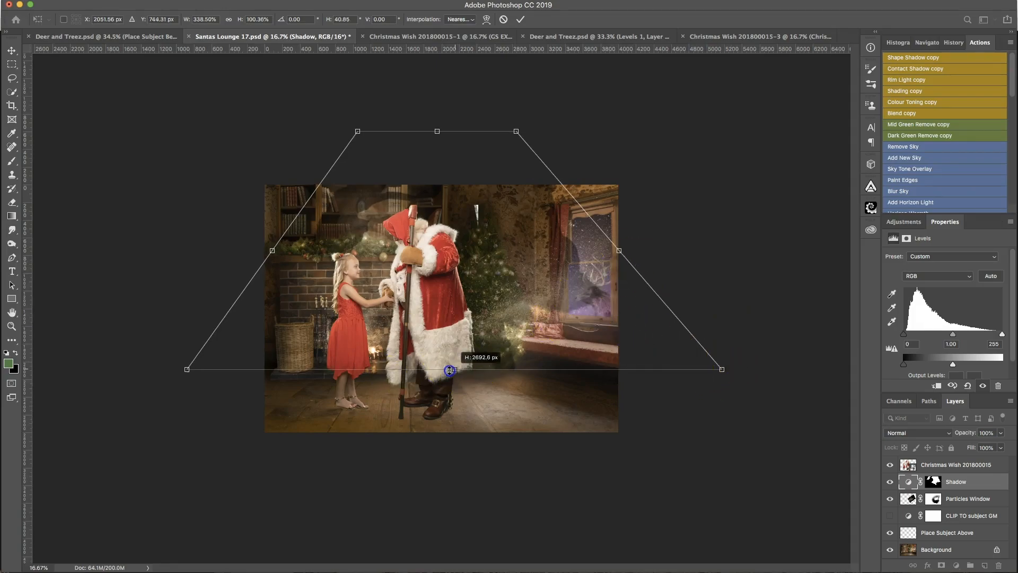
{"action": "left_click_drag", "start_coordinate": [454, 368], "coordinate": [221, 347]}
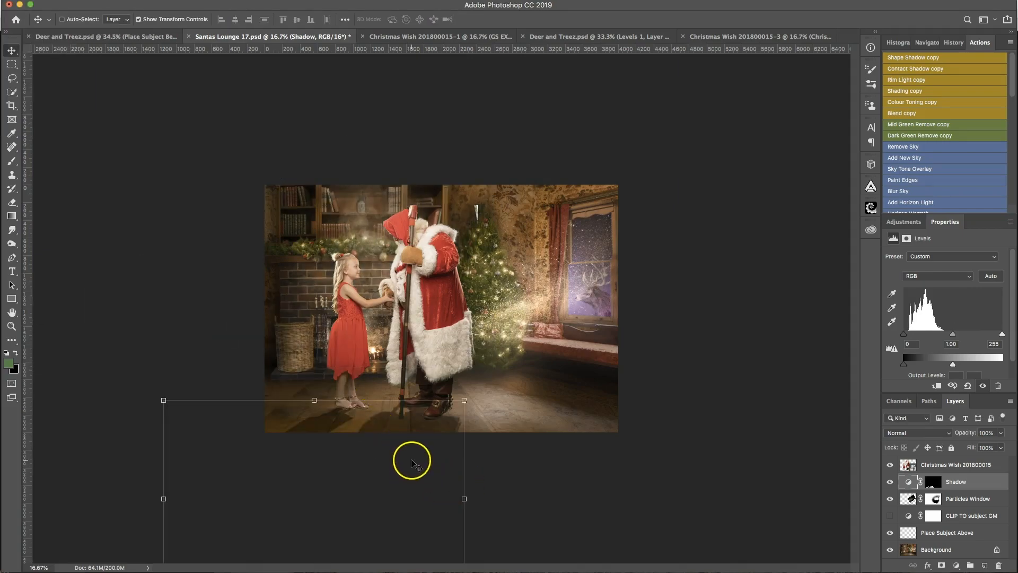
- Examine at 50% zoom how the cast shadow meets the girl's sandals, the staff and Santa's boots
{"action": "left_click", "coordinate": [11, 325]}
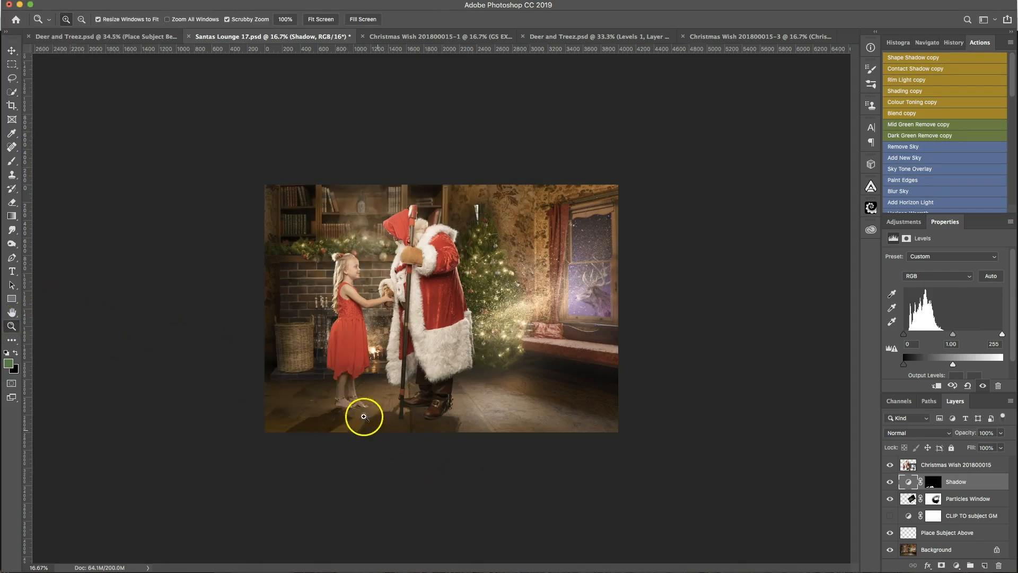
{"action": "left_click", "coordinate": [327, 411]}
{"action": "left_click", "coordinate": [328, 412]}
{"action": "left_click", "coordinate": [328, 411]}
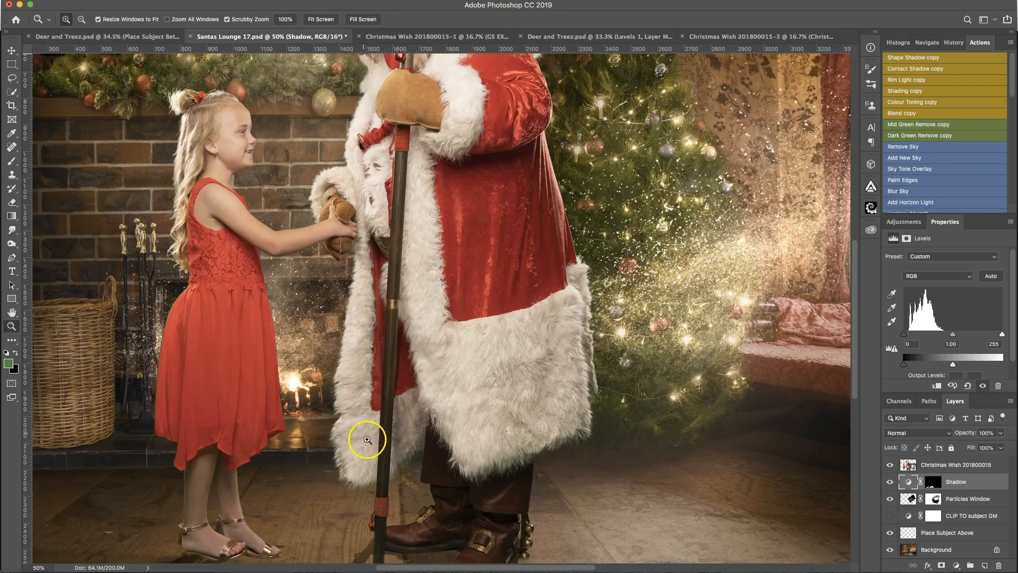
{"action": "key", "text": "h"}
{"action": "left_click_drag", "start_coordinate": [368, 464], "coordinate": [371, 348]}
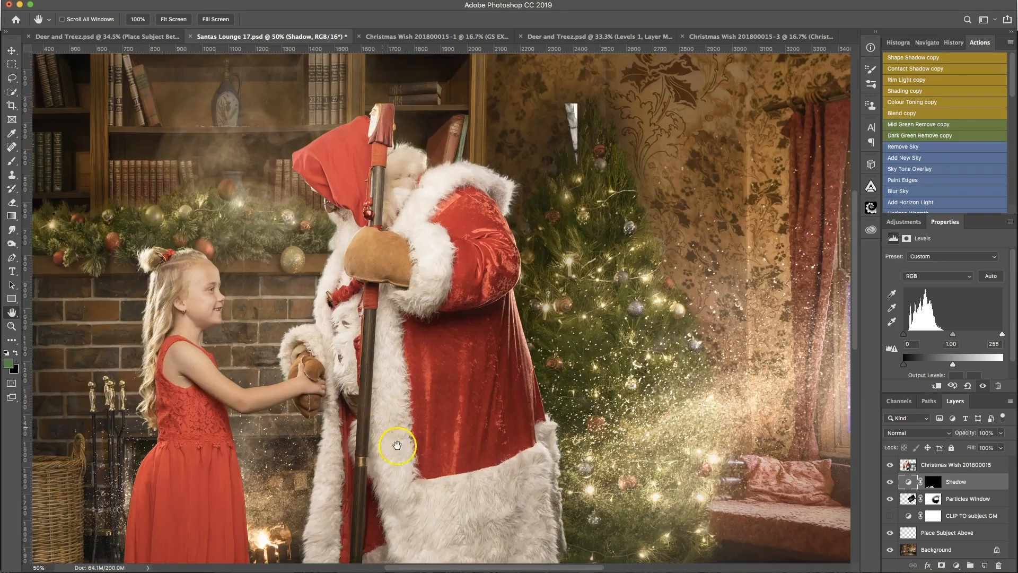
{"action": "left_click_drag", "start_coordinate": [402, 460], "coordinate": [430, 209]}
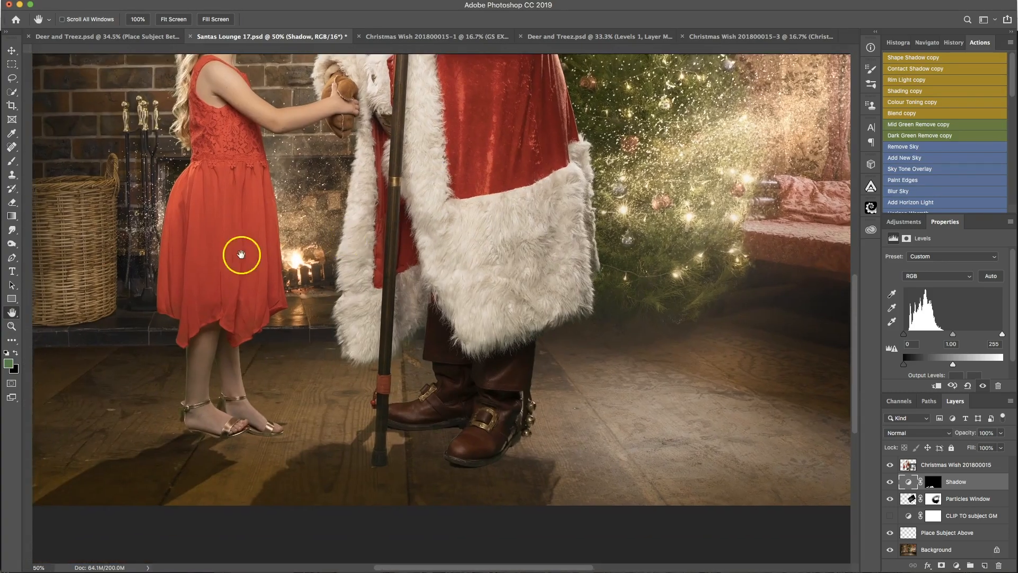
- Target the Shadow layer's mask with the Brush tool and set up a 90 px white brush
{"action": "left_click", "coordinate": [12, 160]}
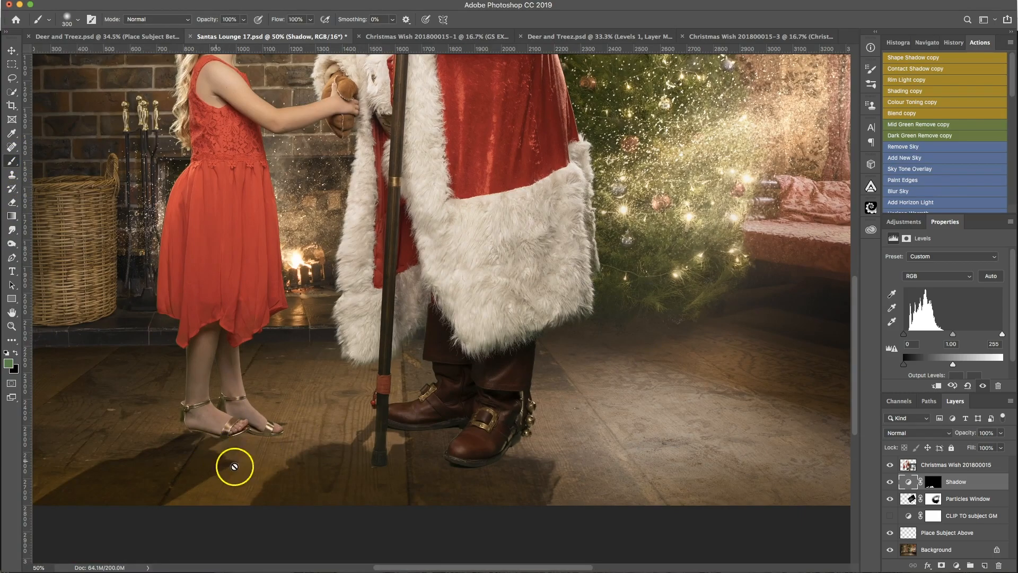
{"action": "left_click", "coordinate": [932, 482]}
{"action": "key", "text": "d"}
{"action": "key", "text": "bracketleft"}
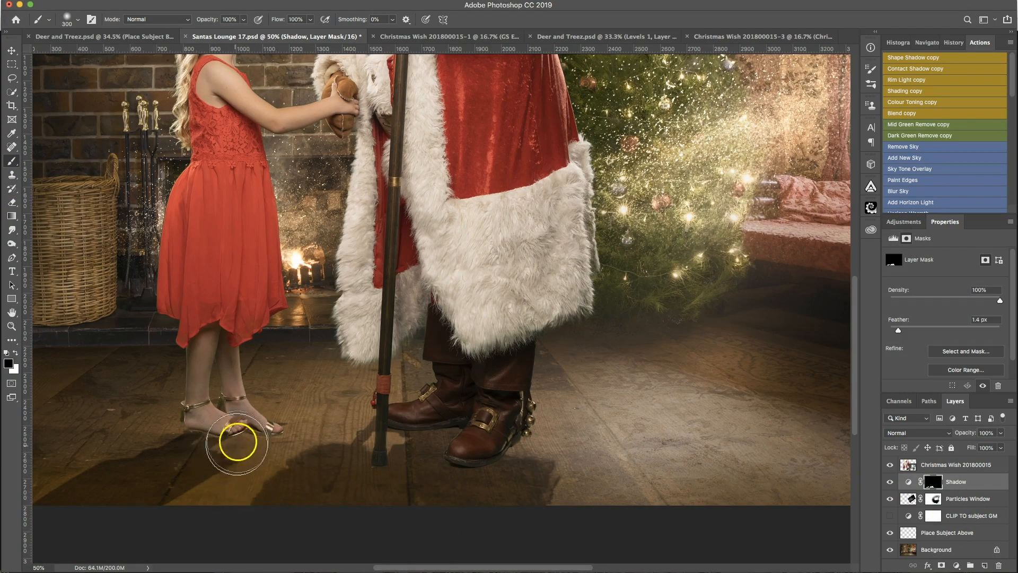
{"action": "key", "text": "bracketleft"}
{"action": "key", "text": "bracketleft"}
{"action": "key", "text": "bracketleft"}
{"action": "key", "text": "bracketleft"}
{"action": "key", "text": "bracketleft"}
{"action": "key", "text": "bracketleft"}
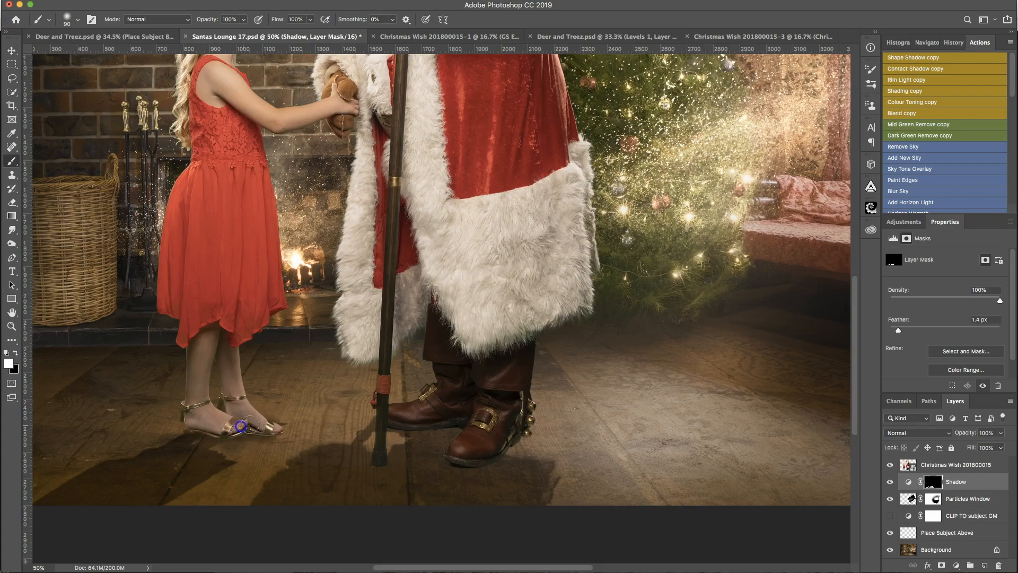
- Raise the brush hardness and retouch the Shadow mask in white and black where the cast shadow meets the girl's sandals
{"action": "left_click", "coordinate": [77, 20]}
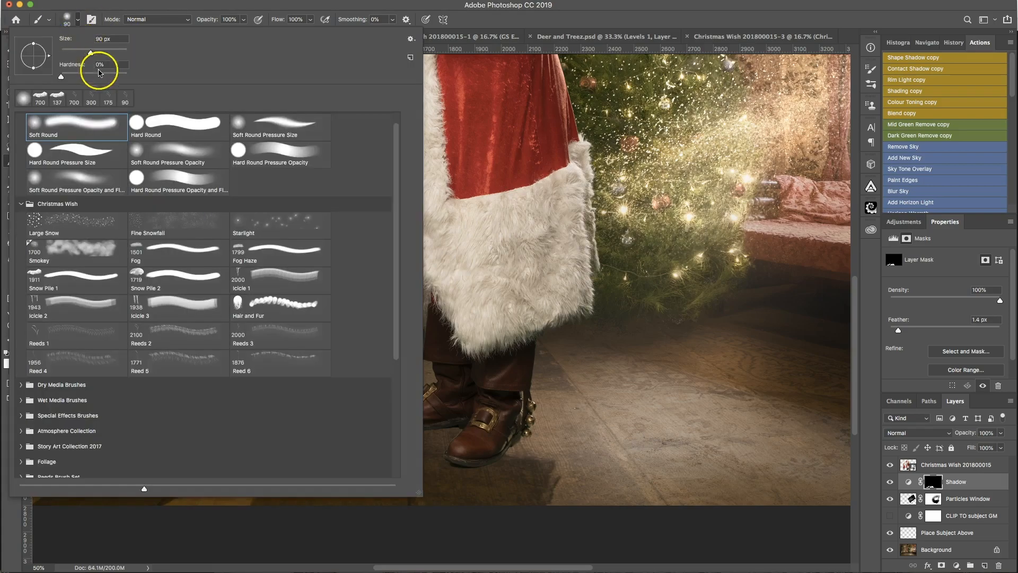
{"action": "left_click_drag", "start_coordinate": [98, 73], "coordinate": [113, 80]}
{"action": "left_click", "coordinate": [516, 401]}
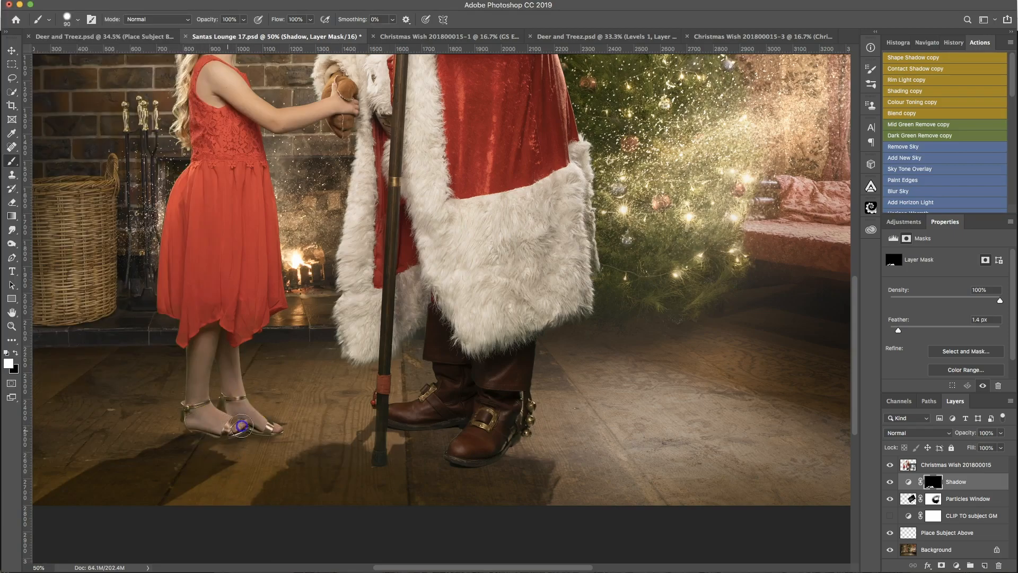
{"action": "key", "text": "bracketleft"}
{"action": "key", "text": "bracketleft"}
{"action": "key", "text": "bracketleft"}
{"action": "key", "text": "bracketleft"}
{"action": "key", "text": "x"}
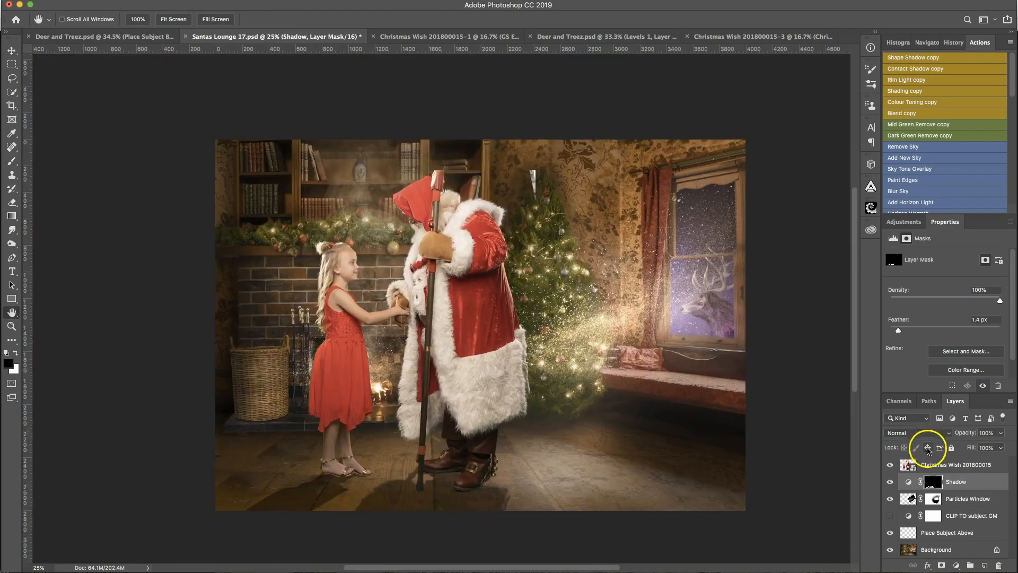
- Run the Contact Shadow copy action on the Christmas Wish 201800015 layer and dismiss its instruction message
{"action": "left_click", "coordinate": [934, 472]}
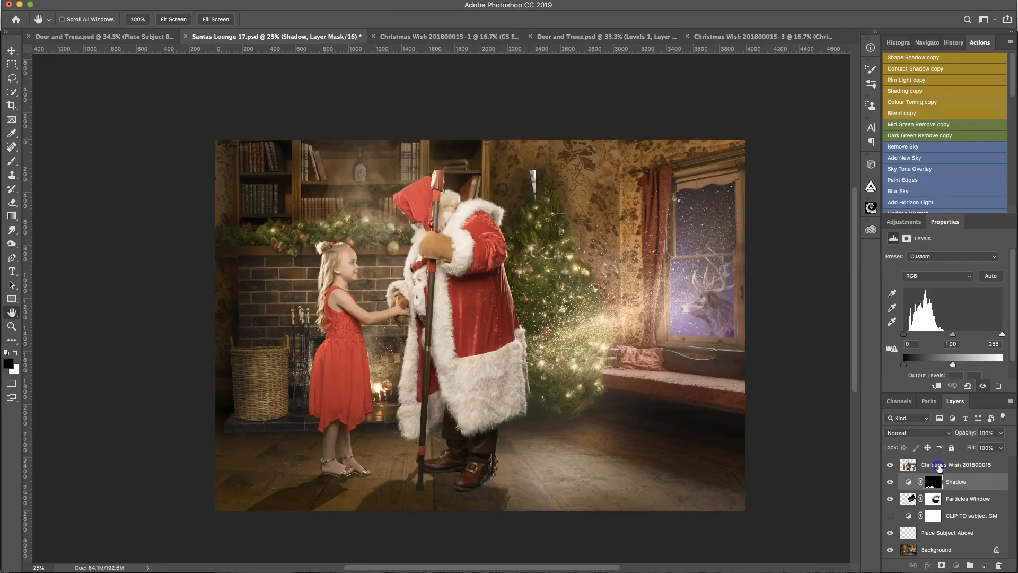
{"action": "left_click", "coordinate": [936, 466]}
{"action": "left_click", "coordinate": [923, 66]}
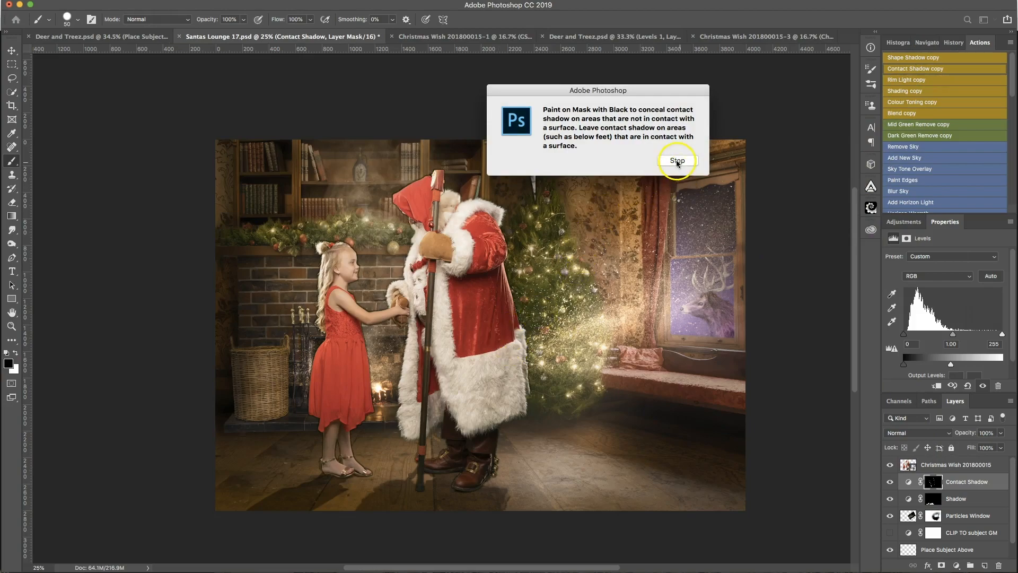
{"action": "left_click", "coordinate": [677, 161]}
- Enlarge the brush to 200 px and inspect the Contact Shadow mask as a red overlay
{"action": "key", "text": "]"}
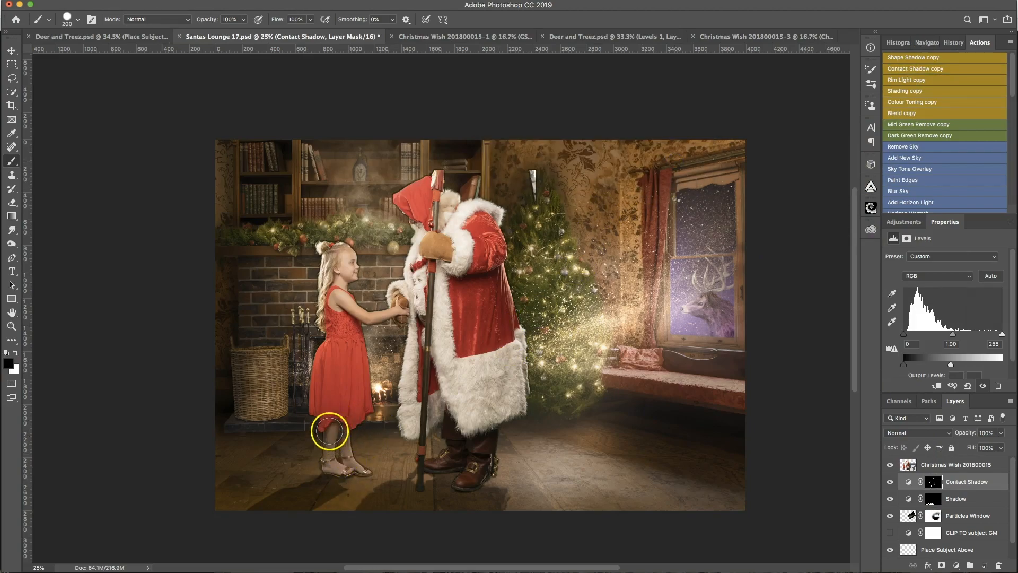
{"action": "key", "text": "]"}
{"action": "key", "text": "]"}
{"action": "key", "text": "]"}
{"action": "key", "text": "]"}
{"action": "key", "text": "]"}
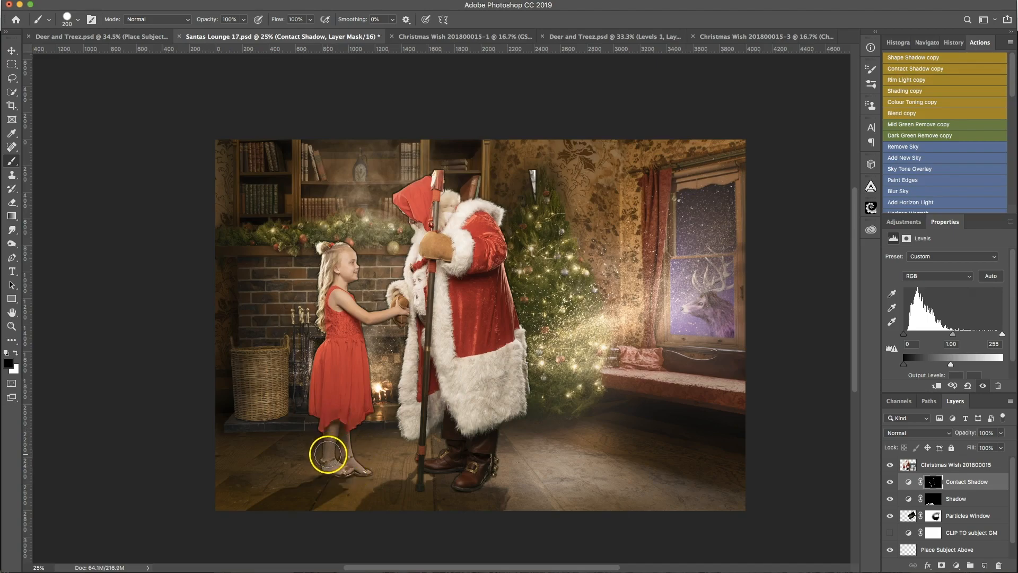
{"action": "key", "text": "backslash"}
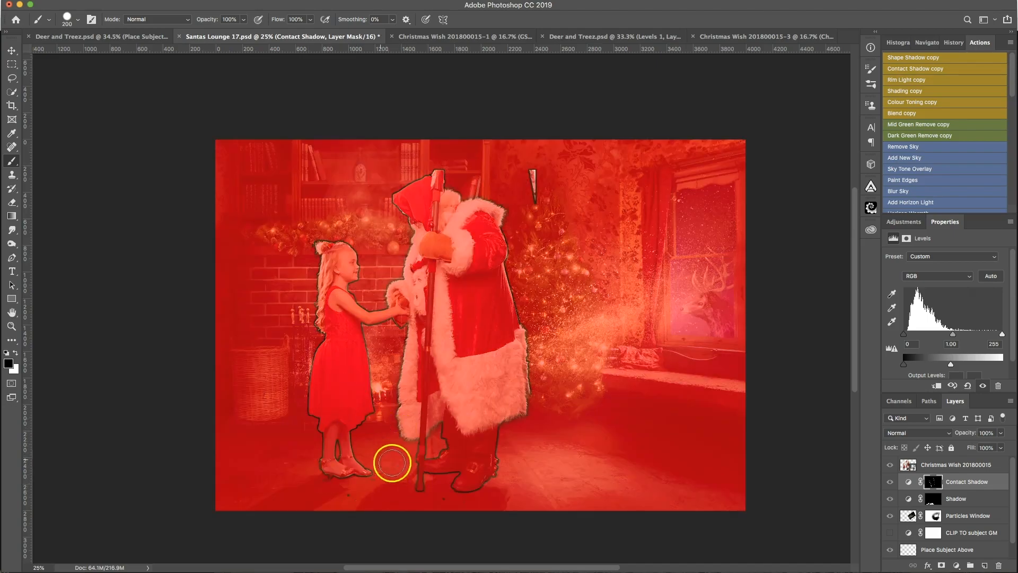
{"action": "key", "text": "backslash"}
- Paint the Contact Shadow mask black with a 300 px brush around the girl's body, keeping the shadow beneath her feet
{"action": "key", "text": "bracketleft"}
{"action": "key", "text": "bracketleft"}
{"action": "key", "text": "bracketleft"}
{"action": "key", "text": "bracketleft"}
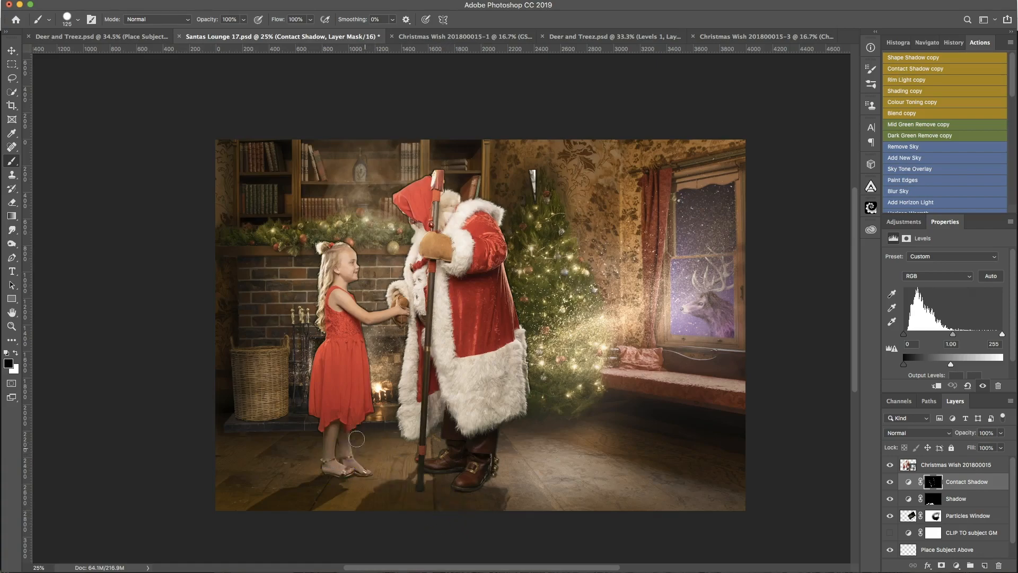
{"action": "key", "text": "bracketright"}
{"action": "key", "text": "bracketright"}
{"action": "key", "text": "bracketright"}
{"action": "key", "text": "bracketright"}
{"action": "key", "text": "bracketright"}
{"action": "mouse_move", "coordinate": [353, 441]}
{"action": "left_mouse_down"}
{"action": "mouse_move", "coordinate": [323, 445]}
{"action": "mouse_move", "coordinate": [344, 403]}
{"action": "mouse_move", "coordinate": [313, 371]}
{"action": "mouse_move", "coordinate": [320, 341]}
{"action": "left_mouse_up"}
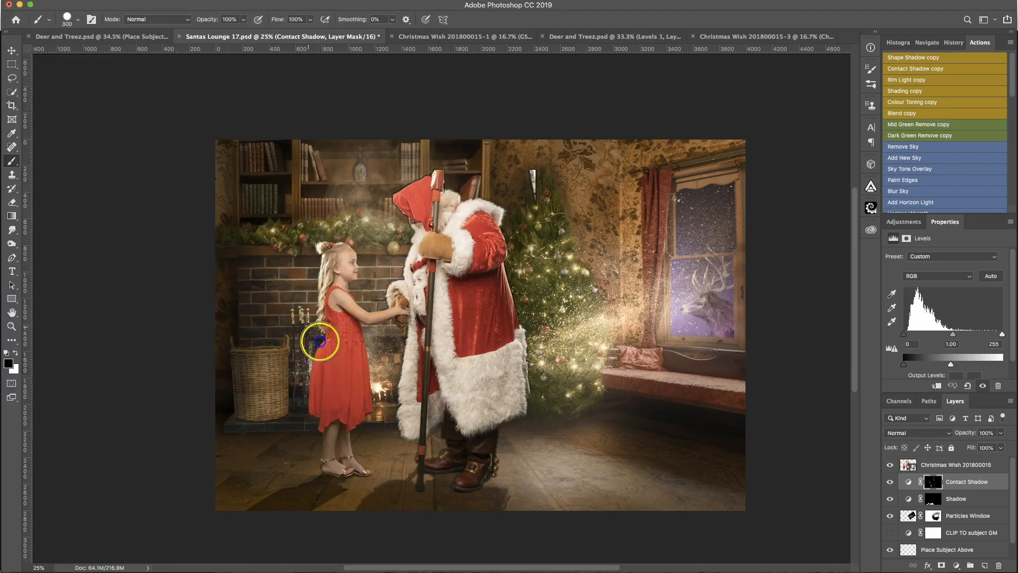
- With the mask overlay shown, conceal the contact shadow around Santa and the upper staff, keeping it beneath his boots
{"action": "key", "text": "backslash"}
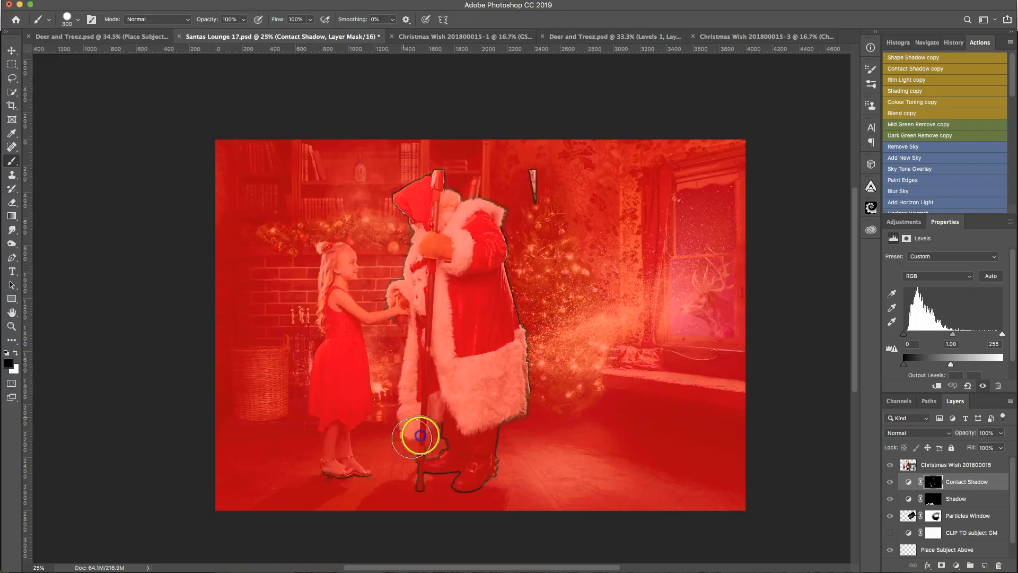
{"action": "left_click_drag", "start_coordinate": [420, 436], "coordinate": [424, 438]}
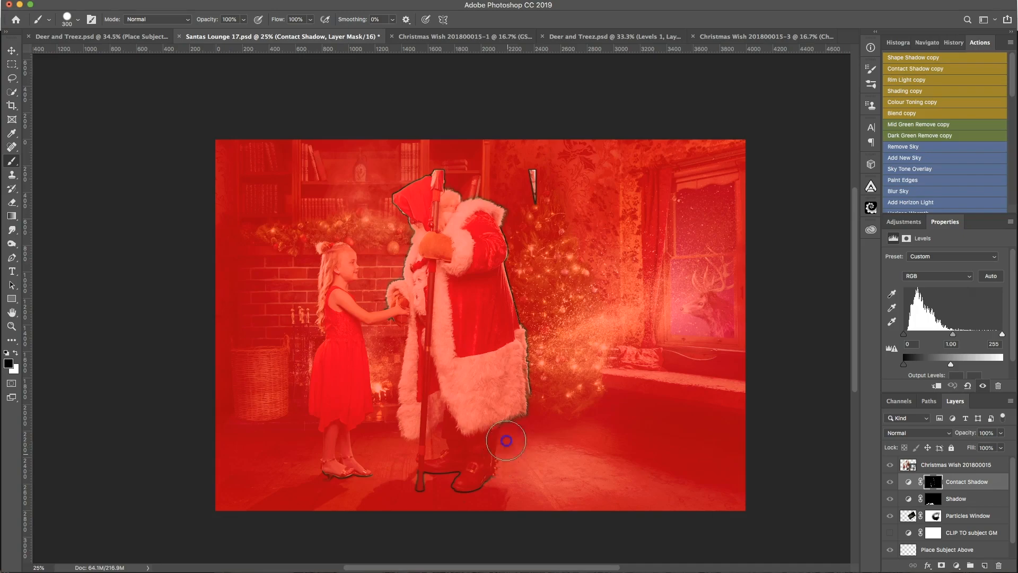
{"action": "mouse_move", "coordinate": [520, 360]}
{"action": "left_mouse_down"}
{"action": "mouse_move", "coordinate": [530, 319]}
{"action": "mouse_move", "coordinate": [500, 211]}
{"action": "mouse_move", "coordinate": [440, 167]}
{"action": "mouse_move", "coordinate": [394, 320]}
{"action": "mouse_move", "coordinate": [500, 273]}
{"action": "left_mouse_up"}
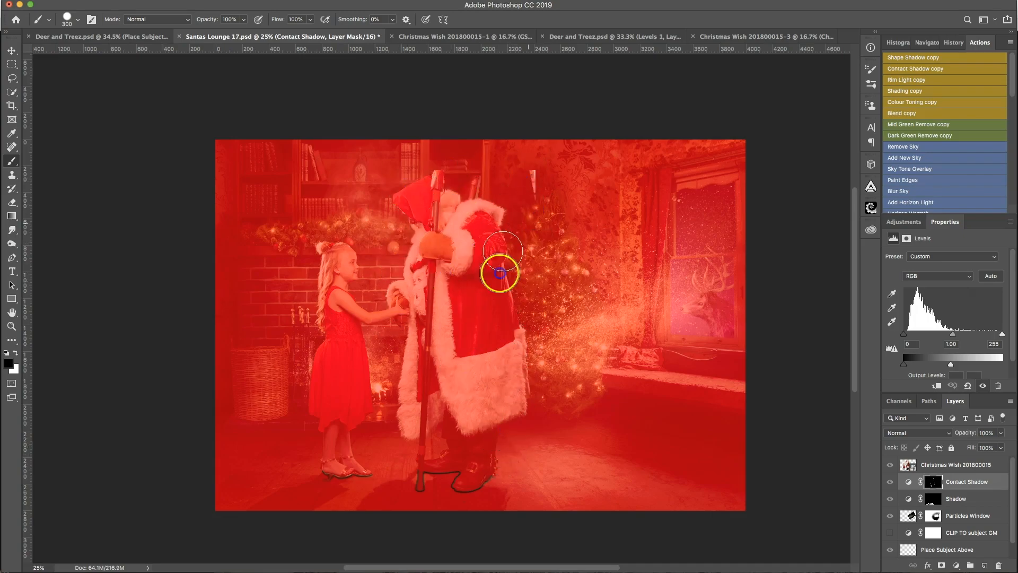
{"action": "left_click_drag", "start_coordinate": [426, 453], "coordinate": [416, 484]}
{"action": "key", "text": "bracketright"}
{"action": "key", "text": "bracketright"}
{"action": "key", "text": "bracketright"}
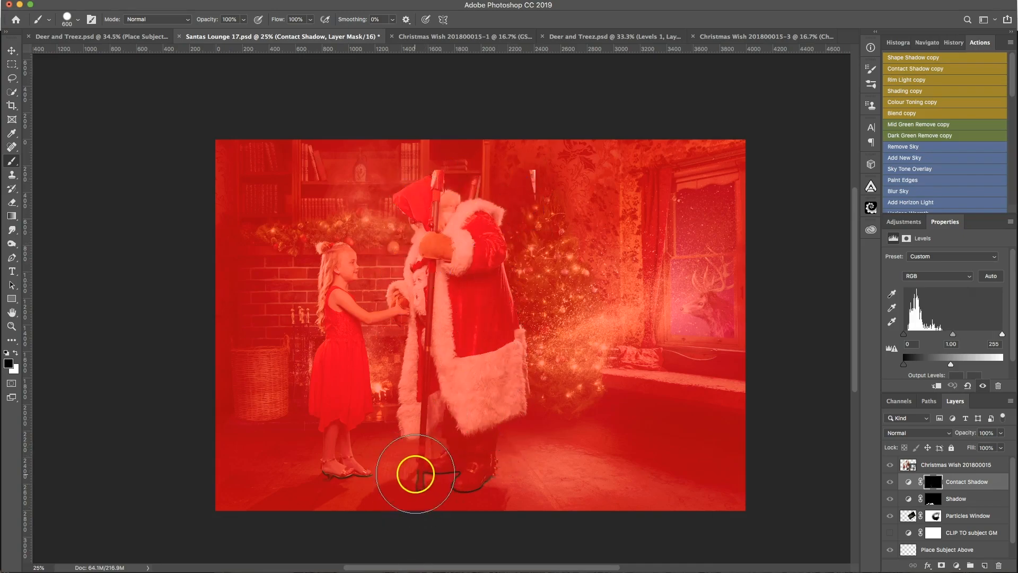
{"action": "key", "text": "bracketleft"}
{"action": "key", "text": "bracketleft"}
{"action": "key", "text": "bracketleft"}
{"action": "key", "text": "bracketleft"}
{"action": "key", "text": "bracketleft"}
{"action": "key", "text": "bracketleft"}
{"action": "key", "text": "backslash"}
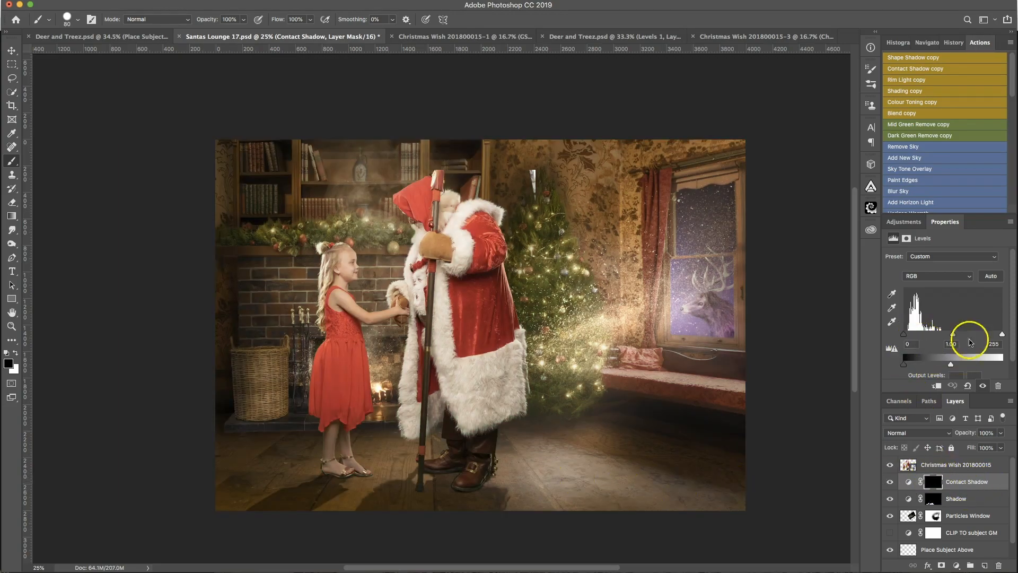
- Feather the Contact Shadow mask to 2.4 px and compare the image with that layer hidden and shown
{"action": "left_click", "coordinate": [932, 482]}
{"action": "left_click_drag", "start_coordinate": [897, 330], "coordinate": [904, 327]}
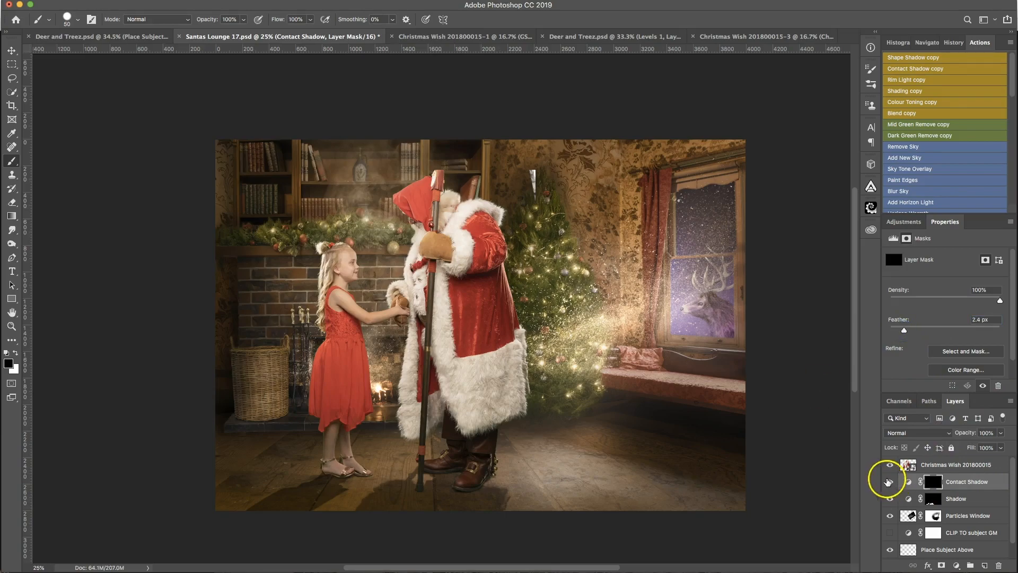
{"action": "left_click", "coordinate": [890, 481]}
{"action": "left_click", "coordinate": [889, 482]}
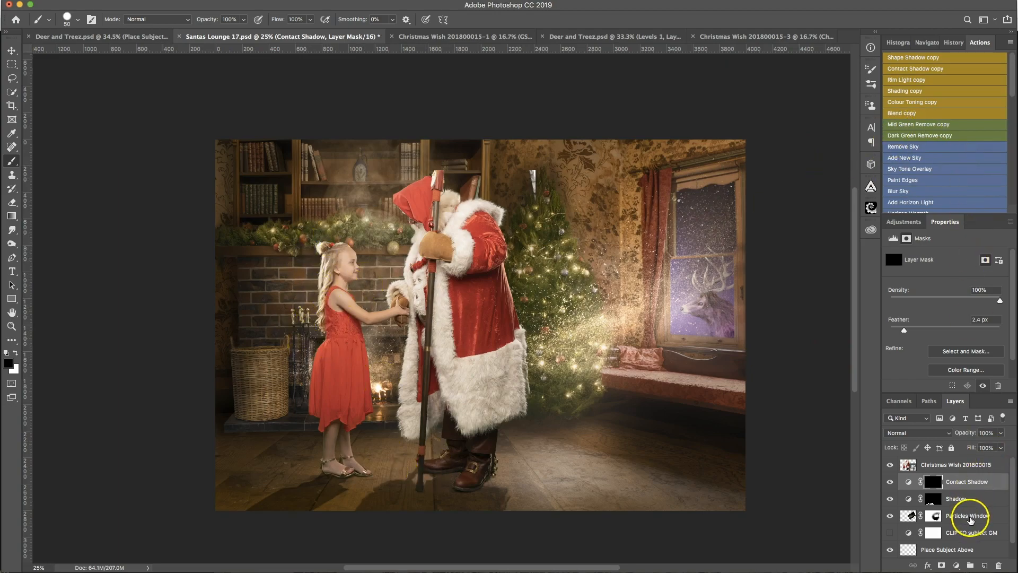
- Run the Shading copy action on the Christmas Wish 201800015 layer and dismiss its message
{"action": "left_click", "coordinate": [969, 550]}
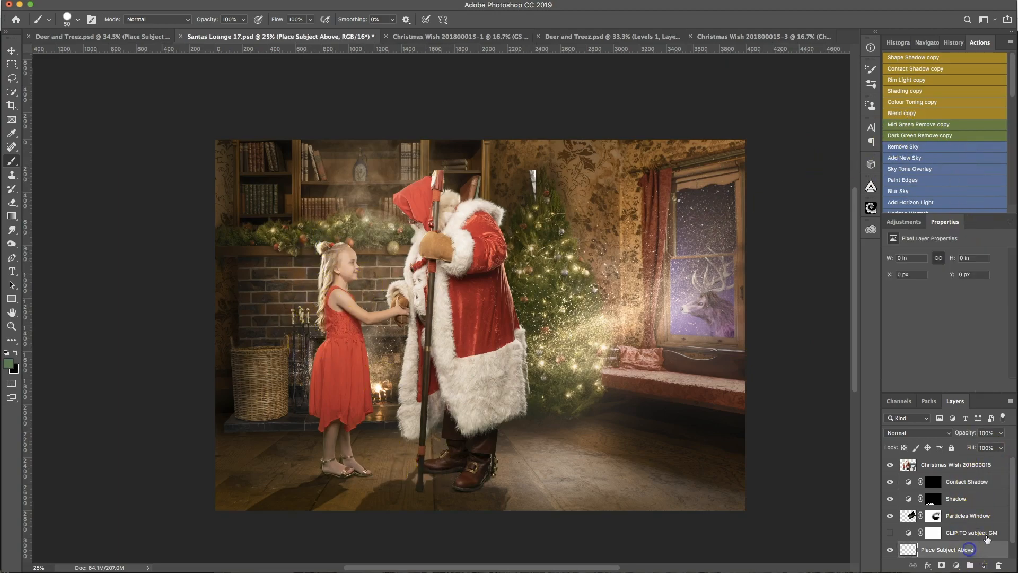
{"action": "left_click", "coordinate": [971, 466]}
{"action": "left_click", "coordinate": [918, 91]}
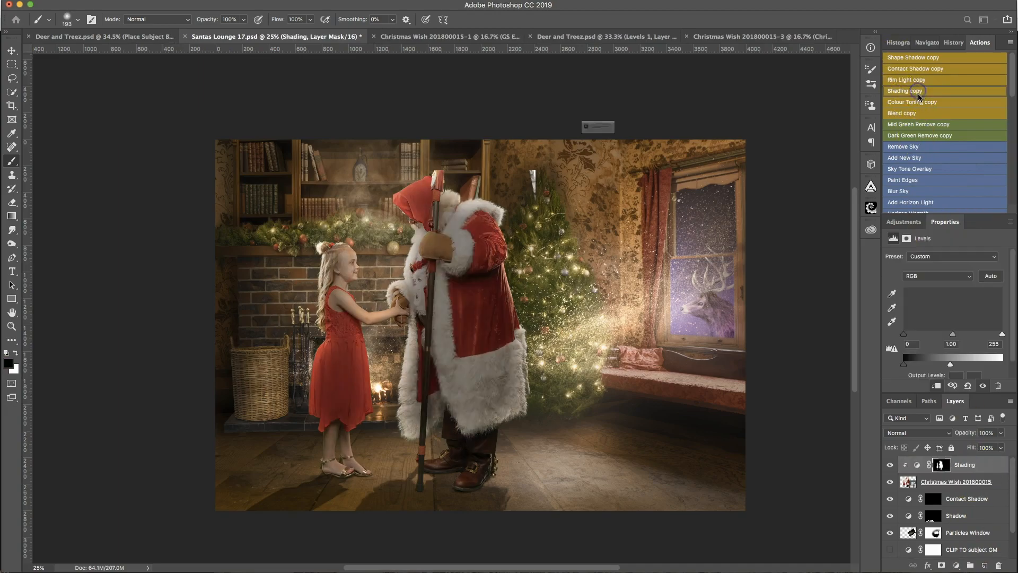
{"action": "key", "text": "Return"}
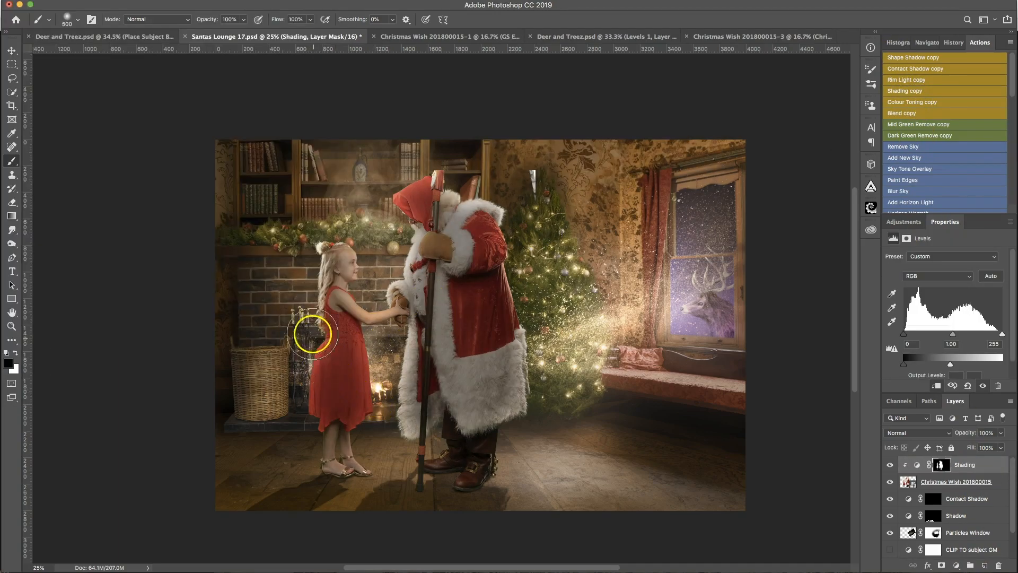
- Paint the Shading mask white over the girl's hair, back and legs, and black along her front, with a 500 px brush
{"action": "key", "text": "bracketright"}
{"action": "key", "text": "bracketright"}
{"action": "key", "text": "bracketright"}
{"action": "key", "text": "x"}
{"action": "left_click_drag", "start_coordinate": [291, 351], "coordinate": [294, 269]}
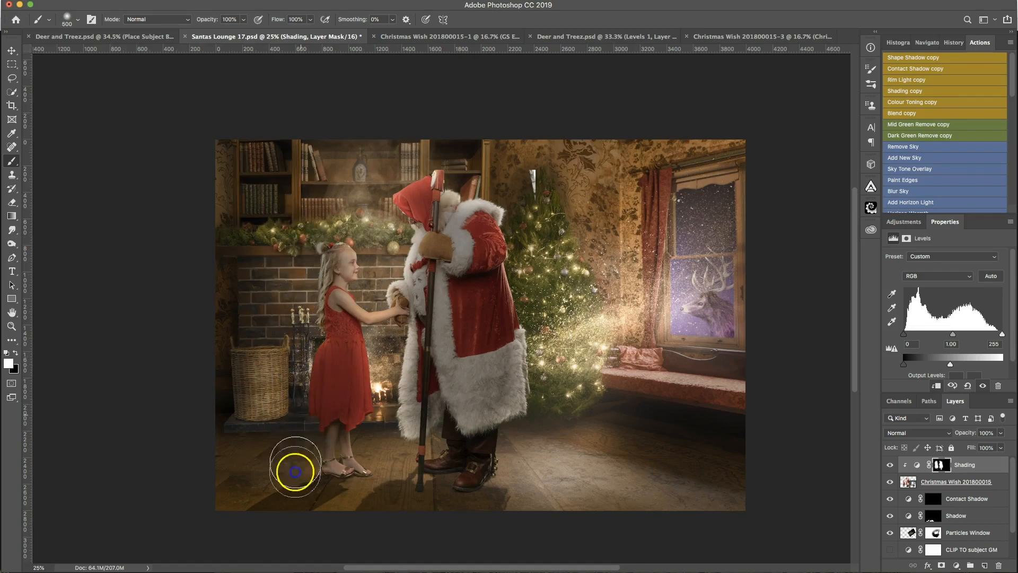
{"action": "mouse_move", "coordinate": [289, 473]}
{"action": "left_mouse_down"}
{"action": "mouse_move", "coordinate": [349, 510]}
{"action": "mouse_move", "coordinate": [393, 469]}
{"action": "mouse_move", "coordinate": [343, 455]}
{"action": "left_mouse_up"}
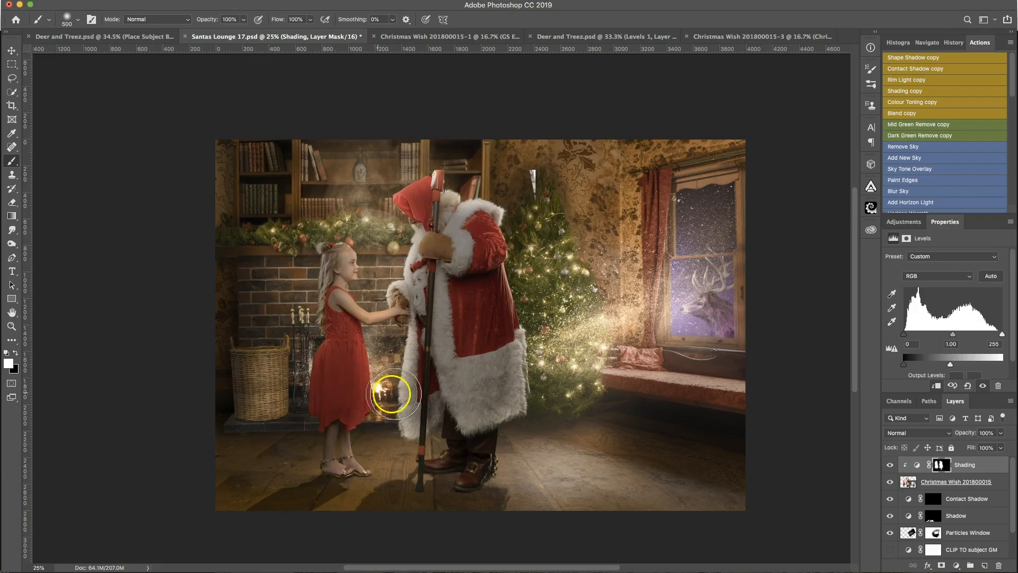
{"action": "key", "text": "x"}
{"action": "mouse_move", "coordinate": [365, 386]}
{"action": "left_mouse_down"}
{"action": "mouse_move", "coordinate": [369, 409]}
{"action": "mouse_move", "coordinate": [364, 290]}
{"action": "mouse_move", "coordinate": [375, 267]}
{"action": "left_mouse_up"}
- Refine the Shading mask on Santa so his front stays shaded while the back of his coat and boots are bright
{"action": "key", "text": "x"}
{"action": "mouse_move", "coordinate": [410, 417]}
{"action": "left_mouse_down"}
{"action": "mouse_move", "coordinate": [408, 365]}
{"action": "mouse_move", "coordinate": [487, 447]}
{"action": "mouse_move", "coordinate": [438, 402]}
{"action": "mouse_move", "coordinate": [407, 425]}
{"action": "mouse_move", "coordinate": [468, 515]}
{"action": "mouse_move", "coordinate": [421, 405]}
{"action": "mouse_move", "coordinate": [416, 428]}
{"action": "mouse_move", "coordinate": [468, 357]}
{"action": "mouse_move", "coordinate": [484, 221]}
{"action": "mouse_move", "coordinate": [518, 170]}
{"action": "left_mouse_up"}
{"action": "left_click_drag", "start_coordinate": [419, 349], "coordinate": [446, 480]}
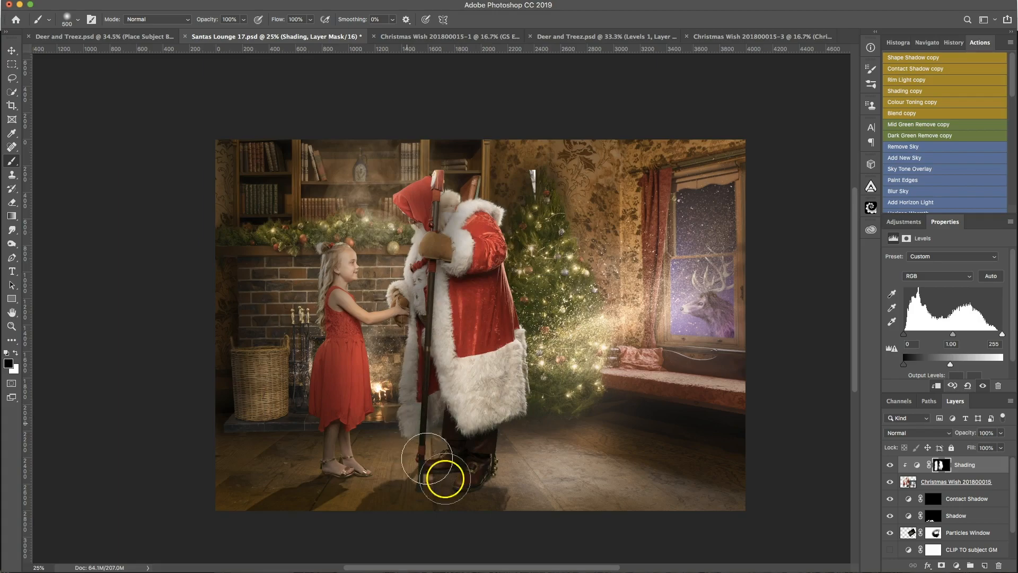
- Create a new layer above Shading, enlarge the brush to 800 px, and try then undo a white dab over the fire
{"action": "left_click", "coordinate": [985, 565]}
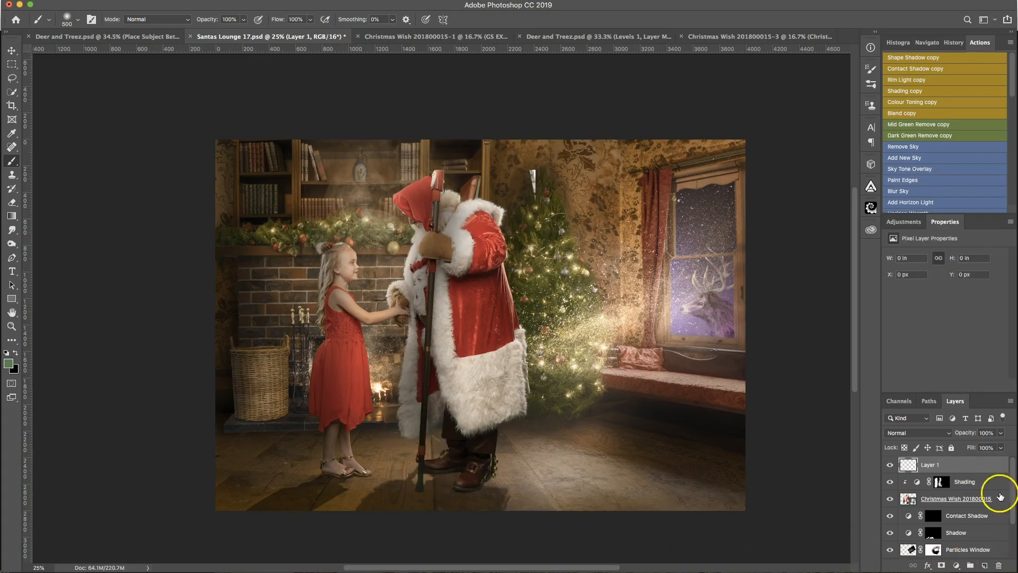
{"action": "left_click", "coordinate": [378, 388], "text": "alt"}
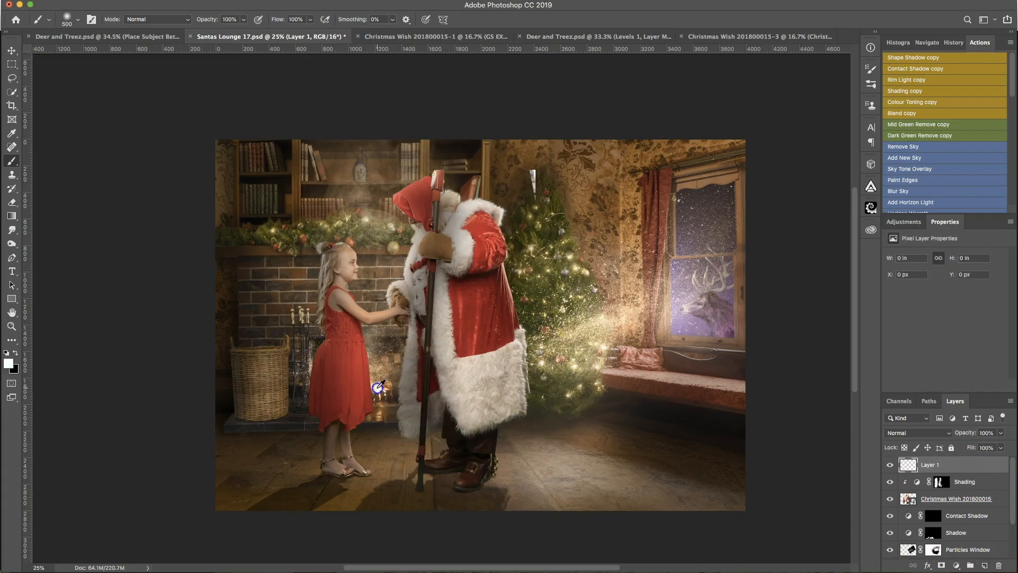
{"action": "key", "text": "bracketright"}
{"action": "key", "text": "bracketright"}
{"action": "key", "text": "bracketright"}
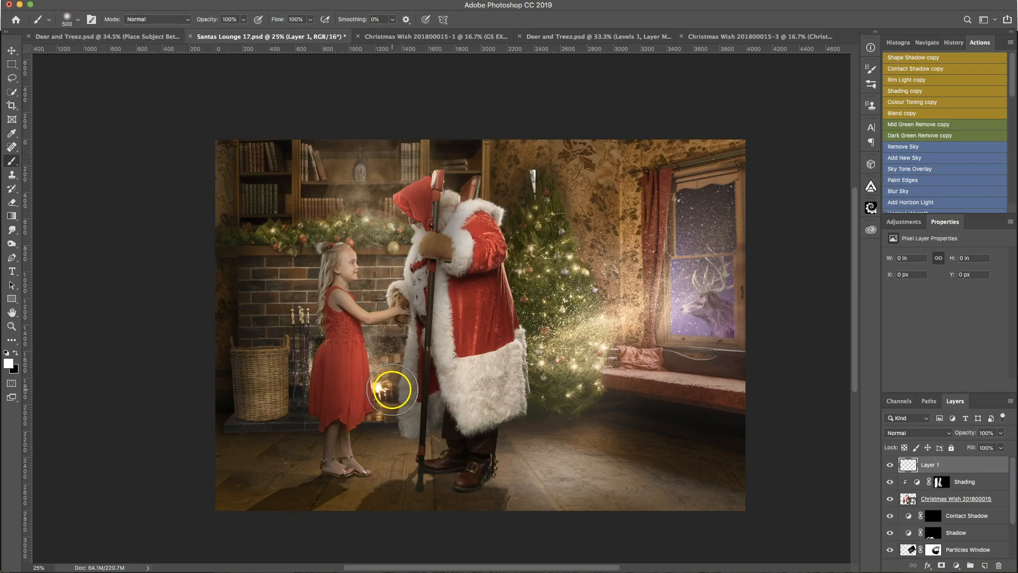
{"action": "left_click", "coordinate": [393, 387]}
{"action": "key", "text": "ctrl+z"}
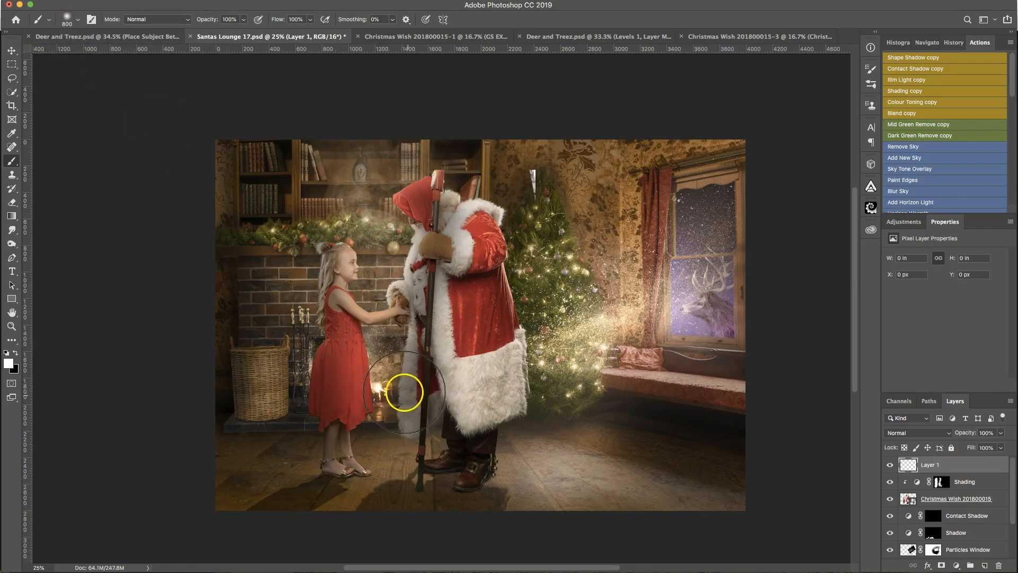
- Dab a pale peach glow over the fire on Layer 1 and lower the layer's opacity to 9%
{"action": "left_click", "coordinate": [12, 365]}
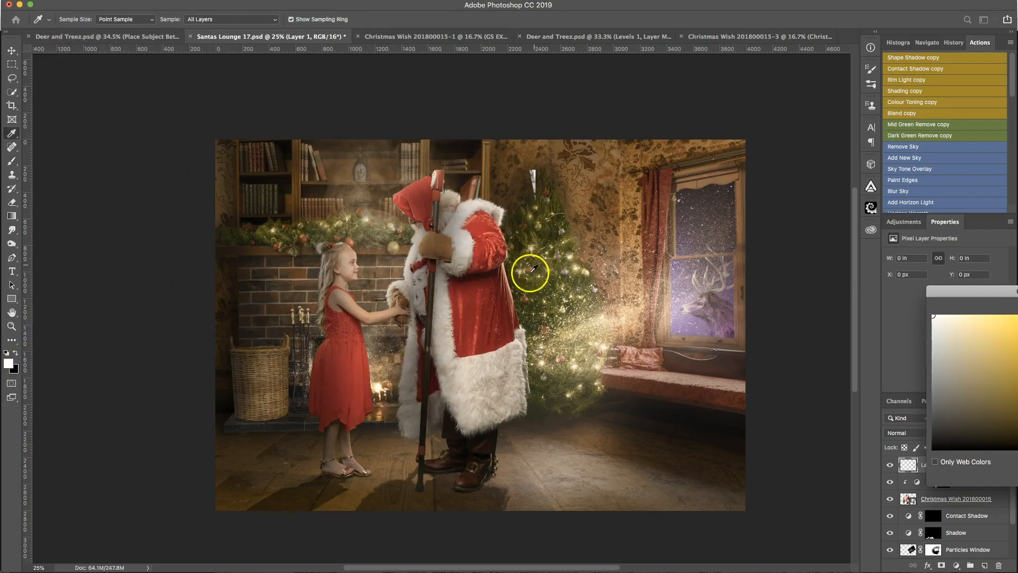
{"action": "left_click", "coordinate": [974, 314]}
{"action": "key", "text": "Return"}
{"action": "left_click", "coordinate": [385, 399]}
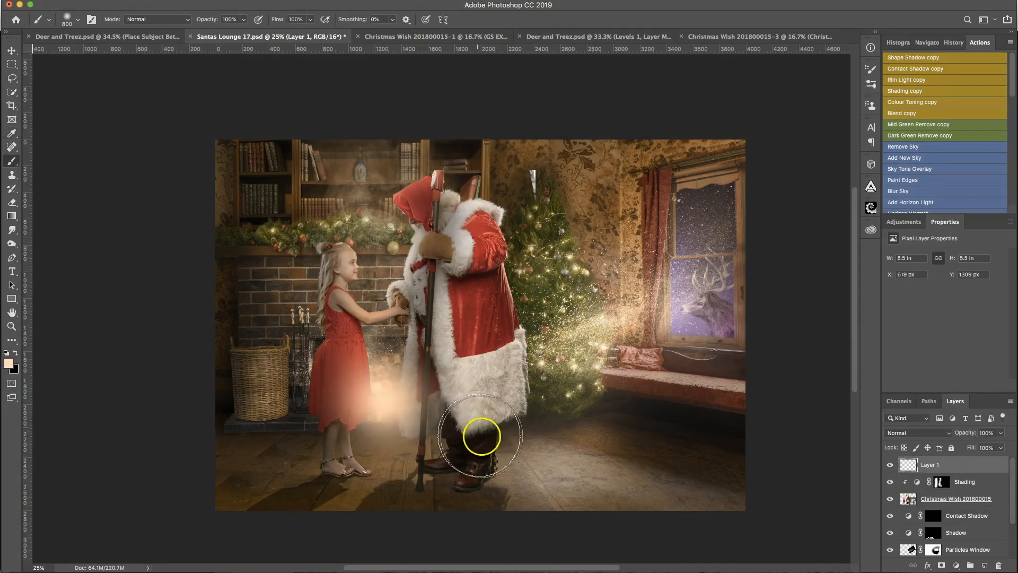
{"action": "left_click", "coordinate": [1001, 432]}
{"action": "left_click_drag", "start_coordinate": [1003, 445], "coordinate": [957, 449]}
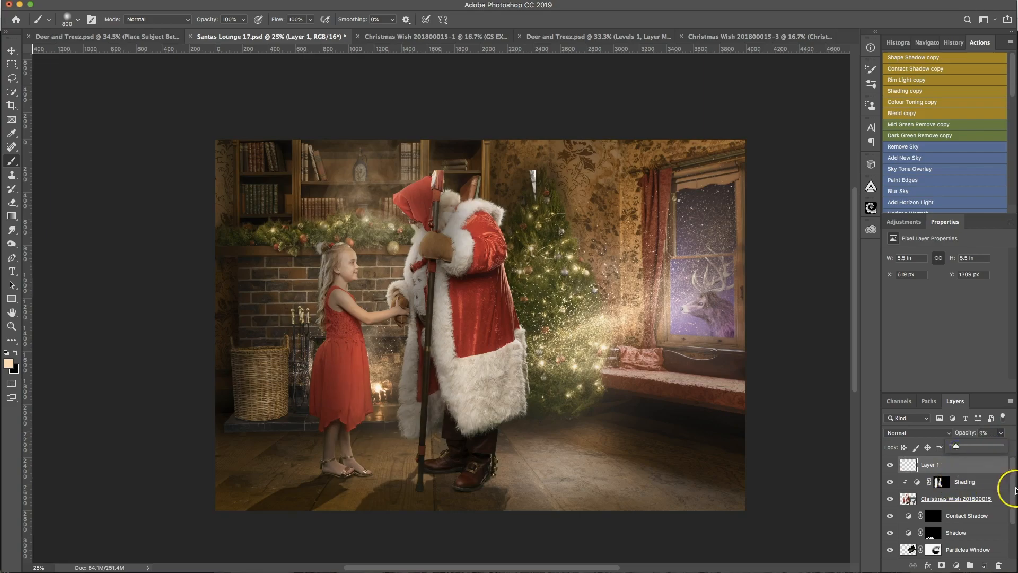
- Create a new layer above Layer 1, dab a pale peach glow over the fire, and set the layer's blend mode to Overlay
{"action": "left_click", "coordinate": [986, 568]}
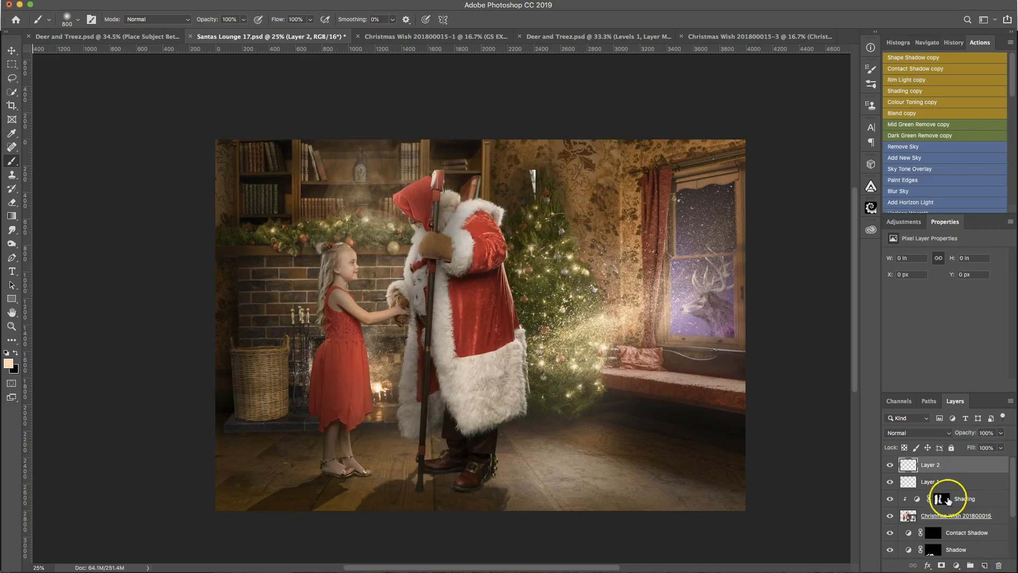
{"action": "left_click", "coordinate": [380, 384]}
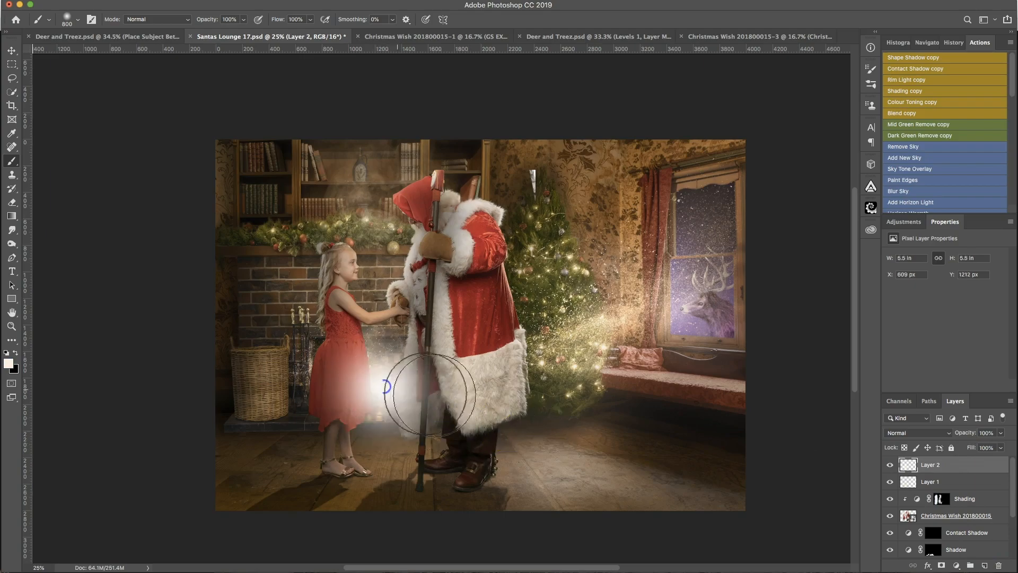
{"action": "key", "text": "ctrl+z"}
{"action": "left_click", "coordinate": [10, 365]}
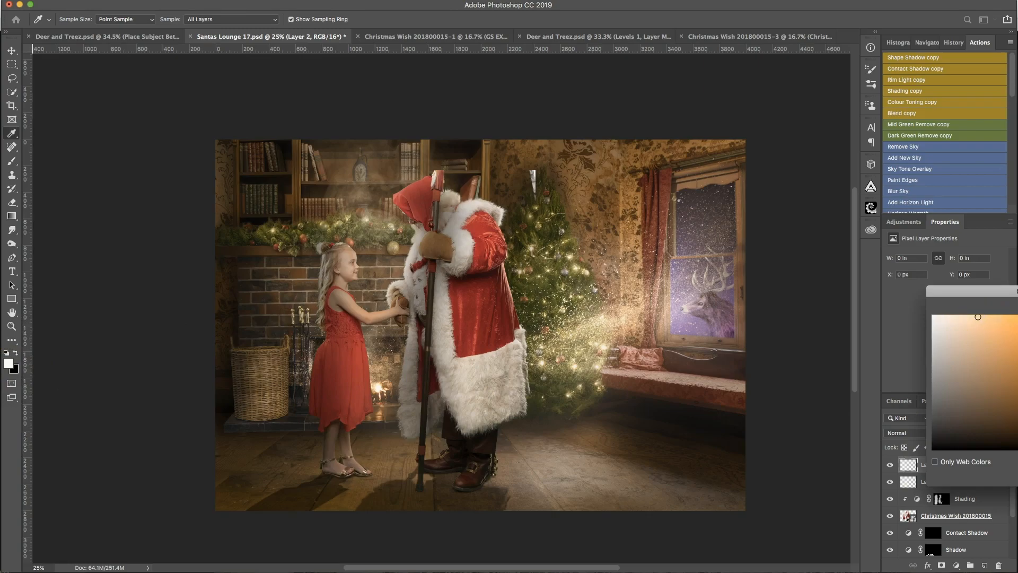
{"action": "key", "text": "Return"}
{"action": "left_click", "coordinate": [388, 395]}
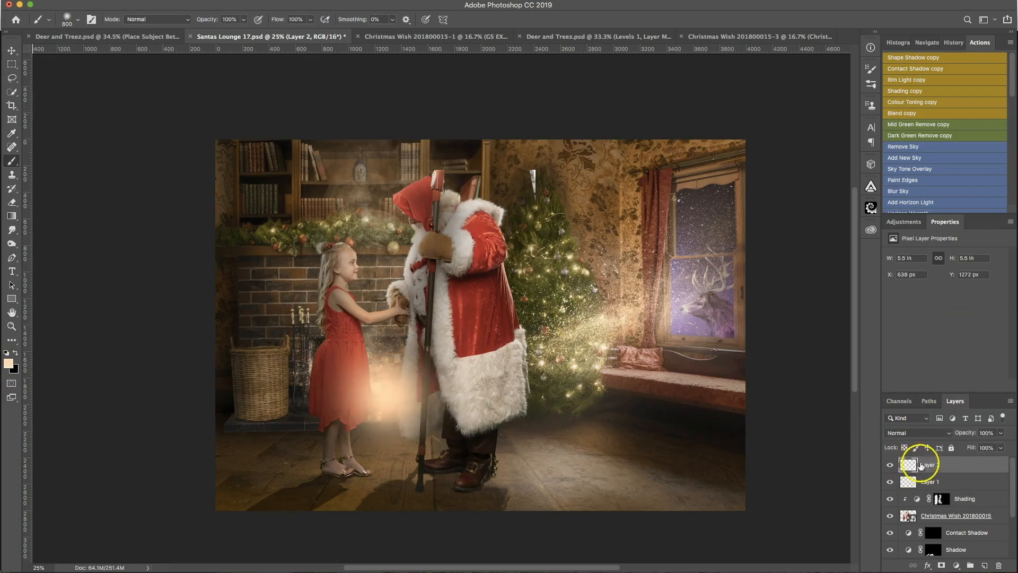
{"action": "left_click", "coordinate": [917, 432]}
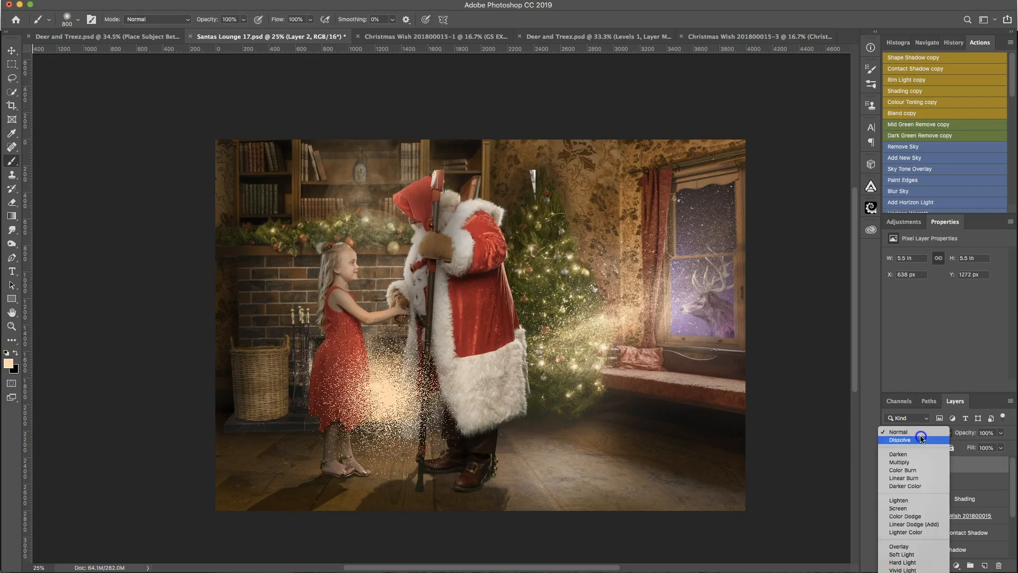
{"action": "left_click", "coordinate": [933, 546]}
- Reduce the brush to 250 px and paint the warm peach glow down the lower front edge of Santa's coat on Layer 2
{"action": "key", "text": "bracketleft"}
{"action": "key", "text": "bracketleft"}
{"action": "key", "text": "bracketleft"}
{"action": "key", "text": "bracketleft"}
{"action": "key", "text": "bracketleft"}
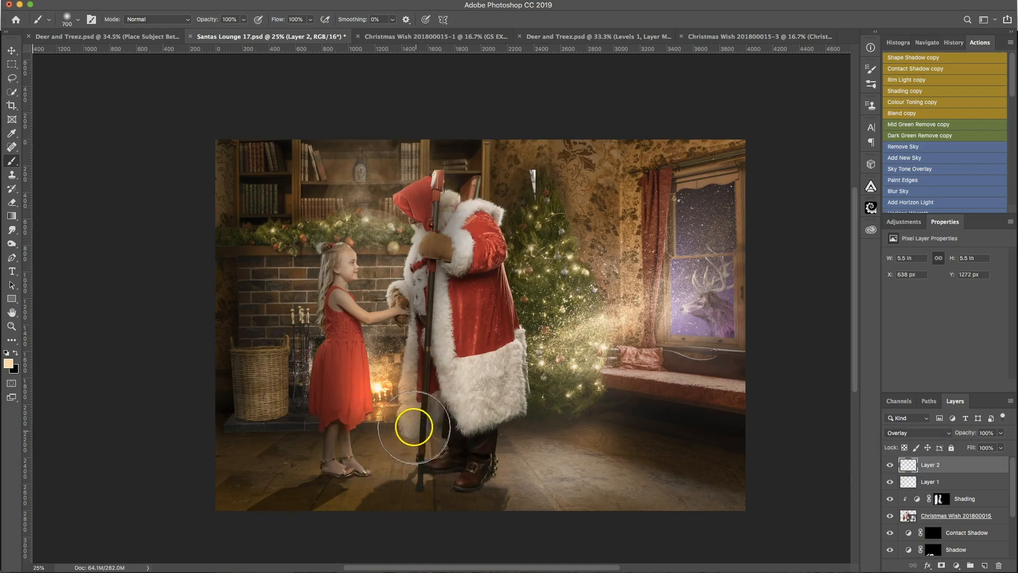
{"action": "key", "text": "bracketleft"}
{"action": "key", "text": "bracketleft"}
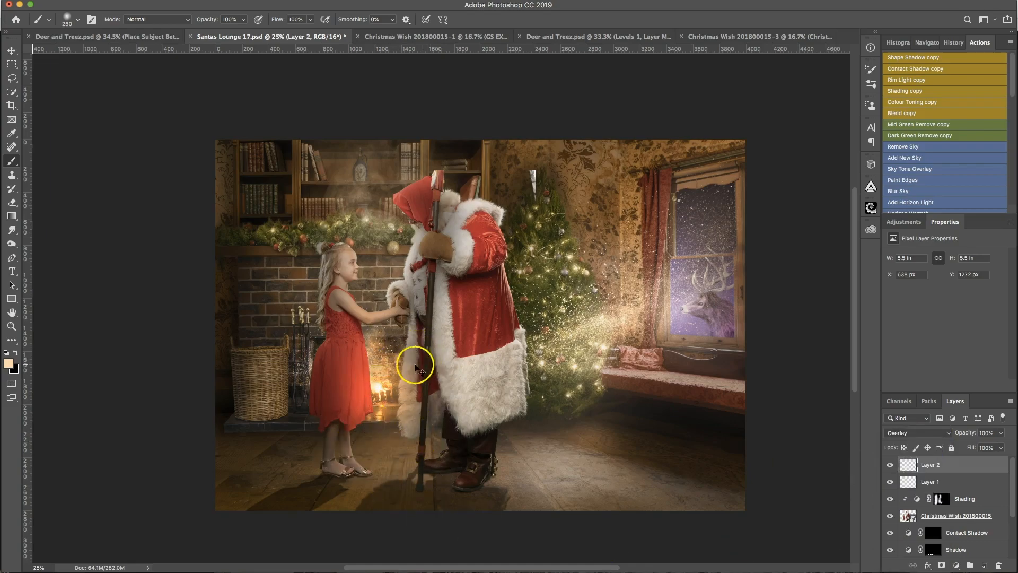
{"action": "left_click", "coordinate": [400, 358]}
{"action": "mouse_move", "coordinate": [400, 359]}
{"action": "left_mouse_down"}
{"action": "mouse_move", "coordinate": [402, 416]}
{"action": "mouse_move", "coordinate": [404, 399]}
{"action": "left_mouse_up"}
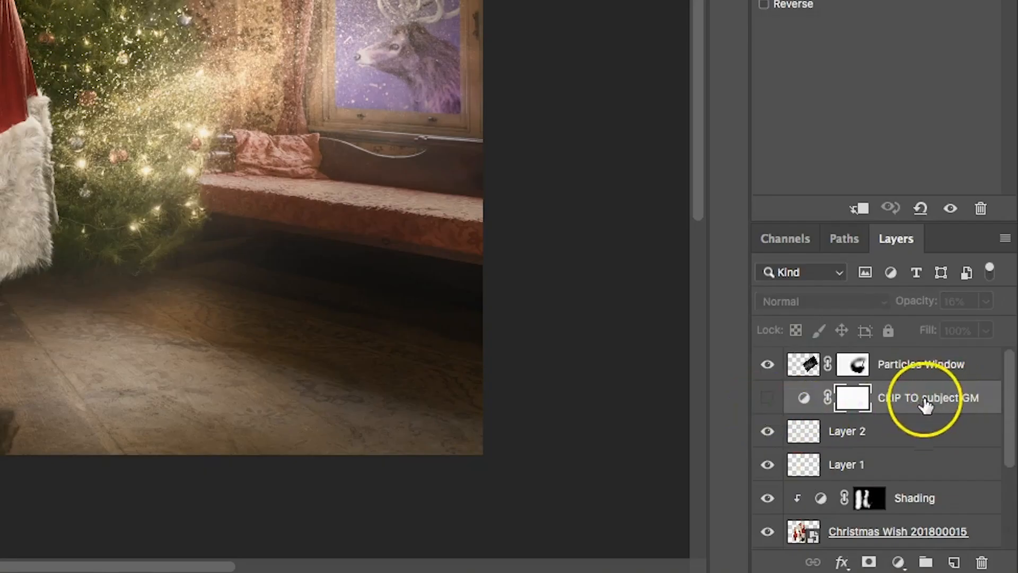
- Move the CLIP TO subject GM layer directly above Shading, clip it to the subject, and make it visible
{"action": "left_click_drag", "start_coordinate": [968, 451], "coordinate": [971, 464]}
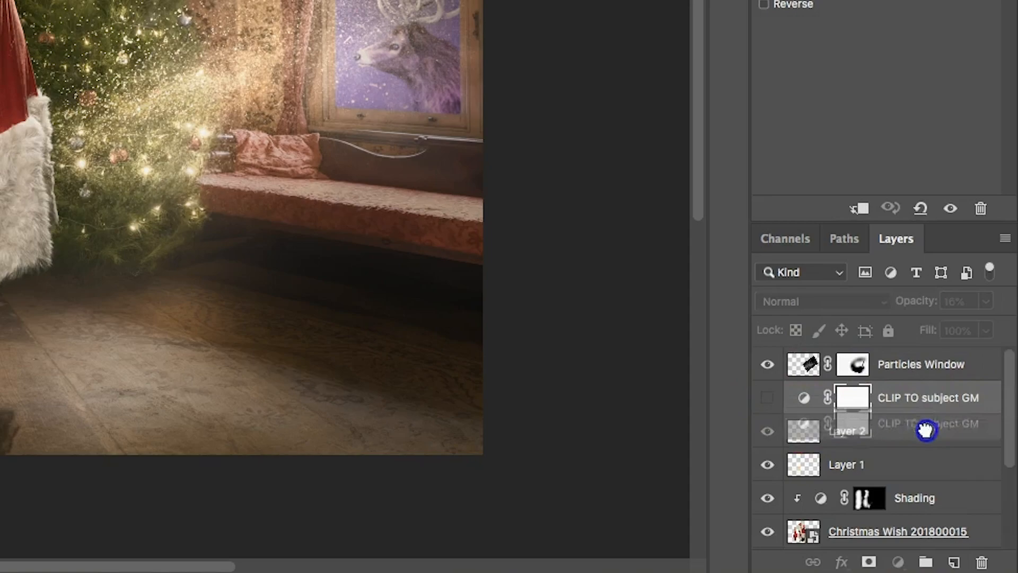
{"action": "left_click_drag", "start_coordinate": [926, 430], "coordinate": [920, 477]}
{"action": "right_click", "coordinate": [926, 463]}
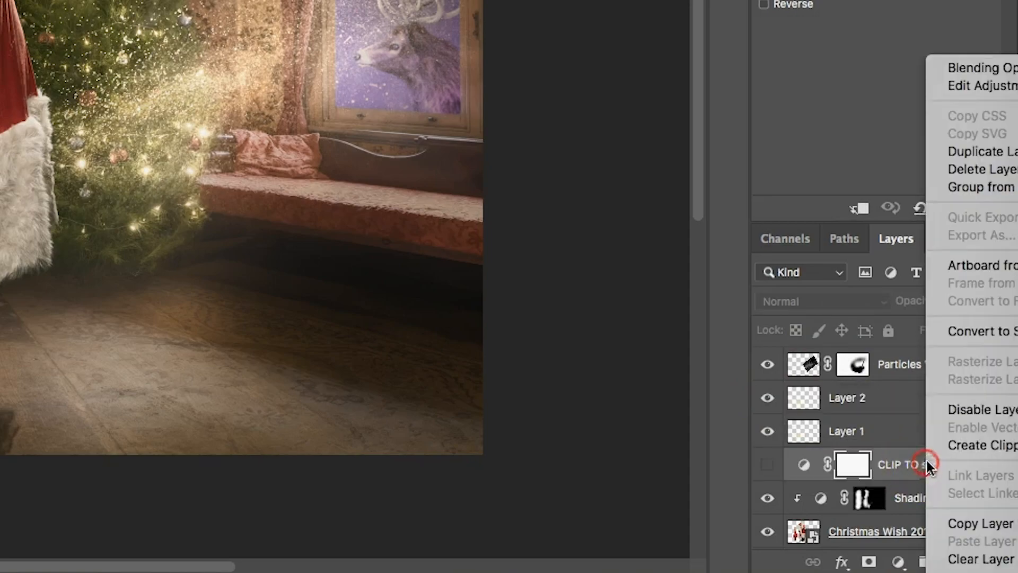
{"action": "left_click", "coordinate": [1010, 447]}
{"action": "left_click", "coordinate": [768, 465]}
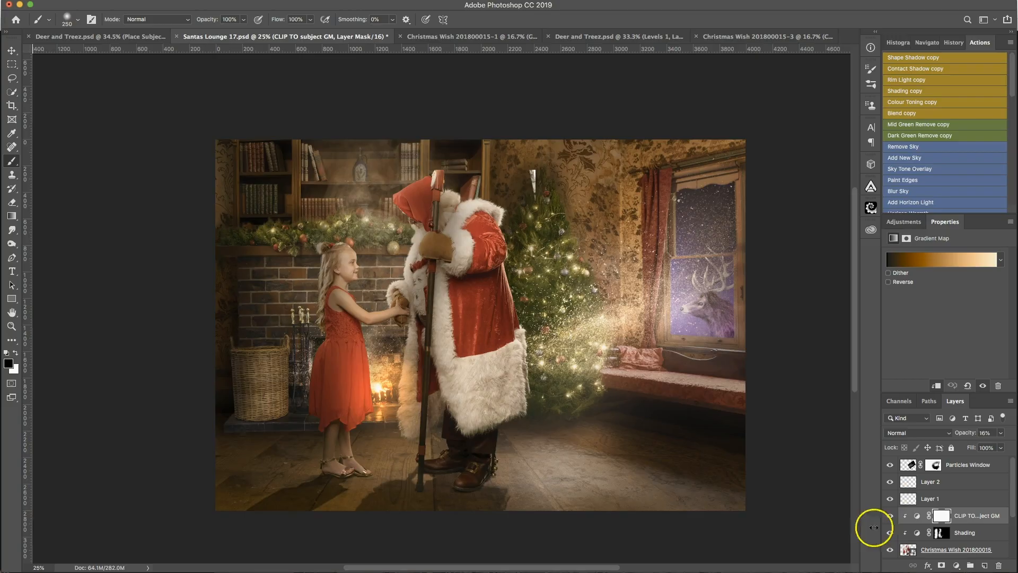
{"action": "left_click", "coordinate": [890, 515]}
- Shift the Particles Window layer down and to the left with the Move tool, then hide its transform controls
{"action": "left_click", "coordinate": [975, 467]}
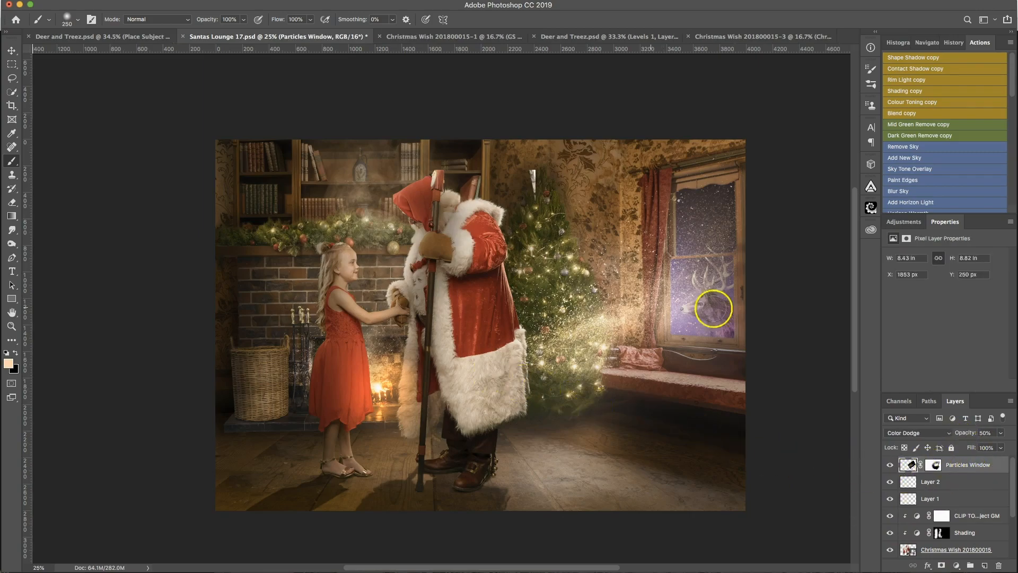
{"action": "left_click", "coordinate": [12, 50]}
{"action": "mouse_move", "coordinate": [648, 341]}
{"action": "left_mouse_down"}
{"action": "mouse_move", "coordinate": [589, 361]}
{"action": "mouse_move", "coordinate": [619, 293]}
{"action": "mouse_move", "coordinate": [634, 361]}
{"action": "mouse_move", "coordinate": [628, 372]}
{"action": "left_mouse_up"}
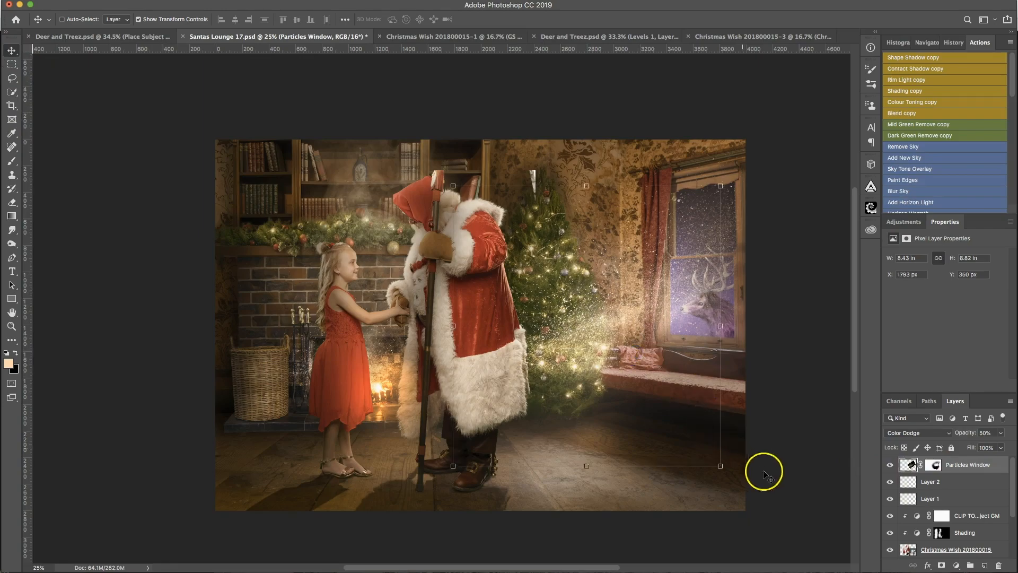
{"action": "key", "text": "m"}
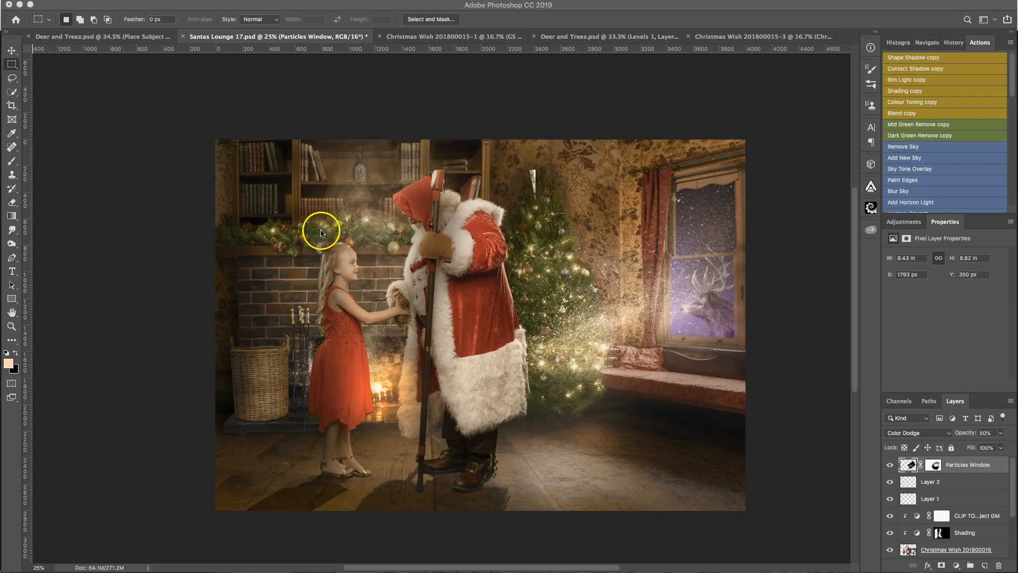
{"action": "left_click", "coordinate": [79, 97]}
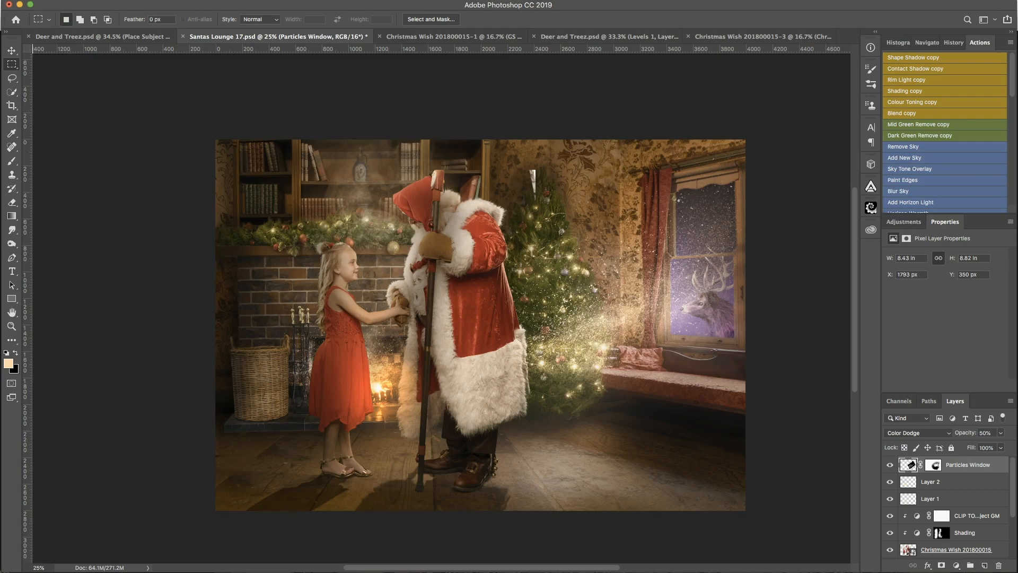
{"action": "key", "text": "super+shift+s"}
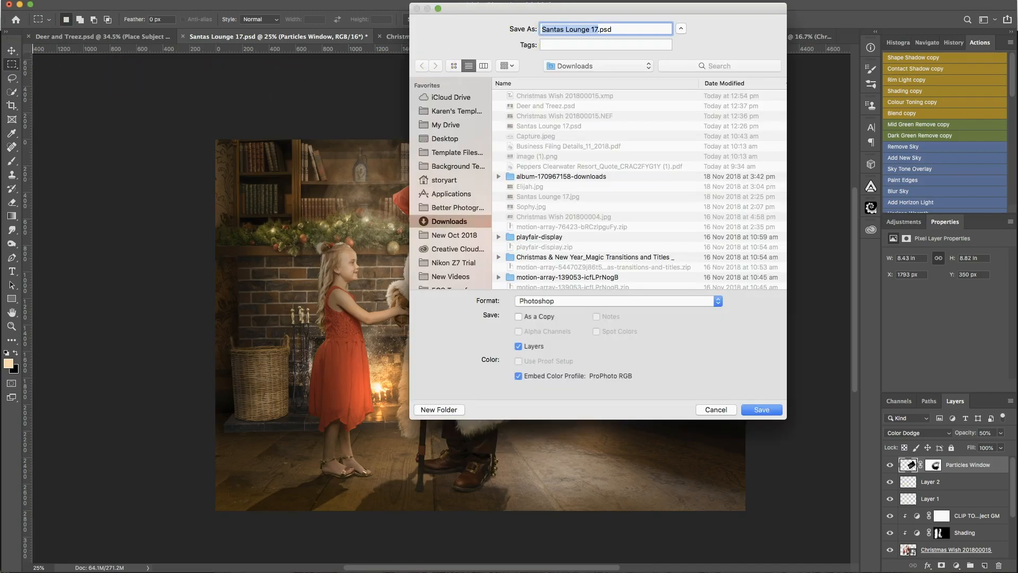
{"action": "left_click_drag", "start_coordinate": [518, 9], "coordinate": [321, 113]}
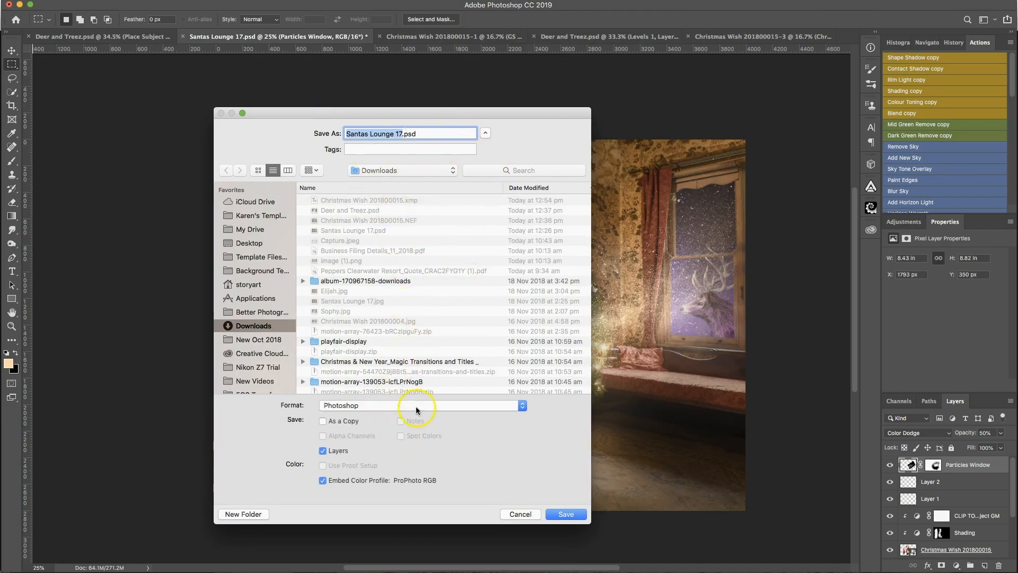
{"action": "left_click", "coordinate": [402, 409]}
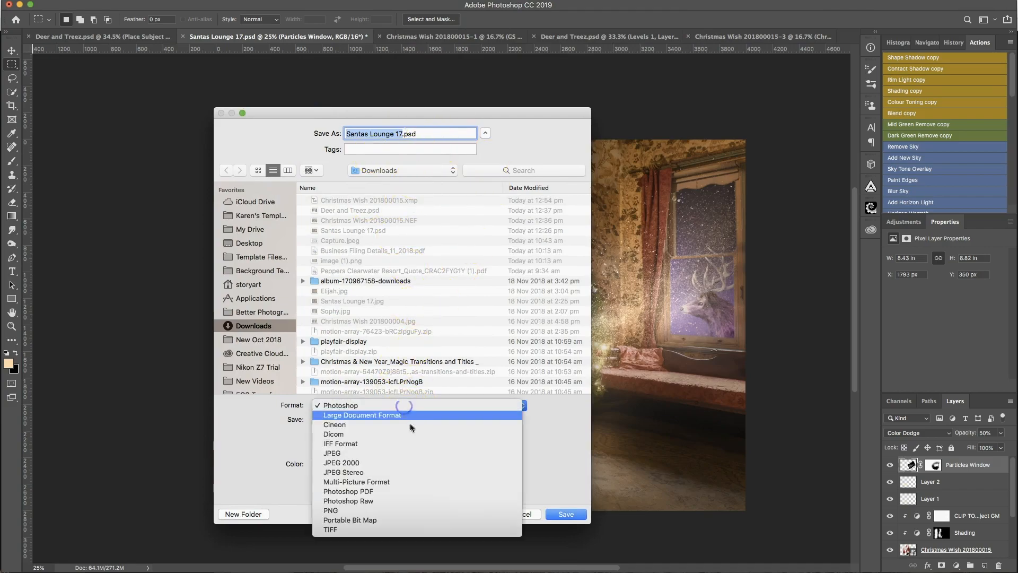
{"action": "left_click", "coordinate": [404, 450]}
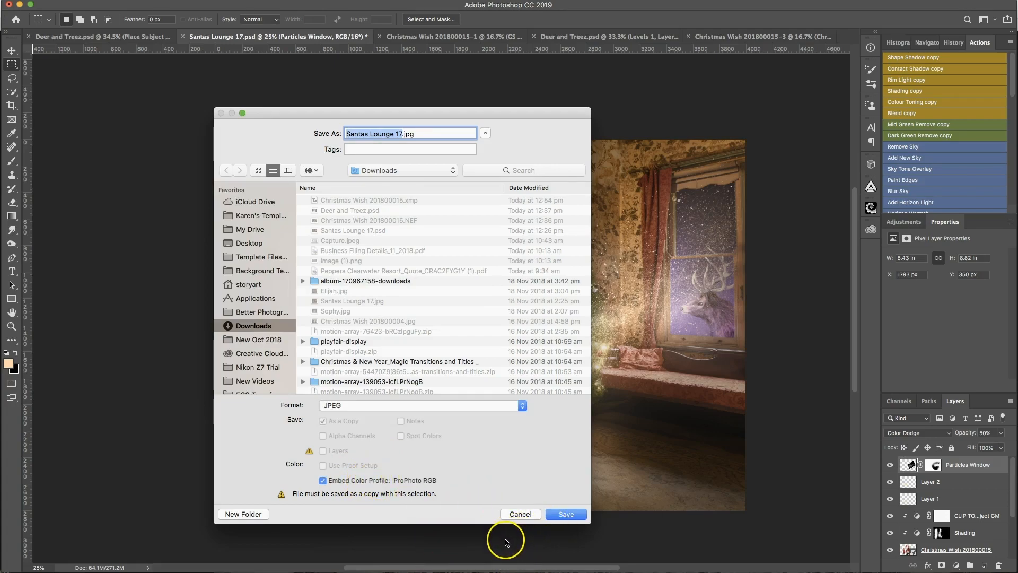
{"action": "left_click", "coordinate": [522, 518]}
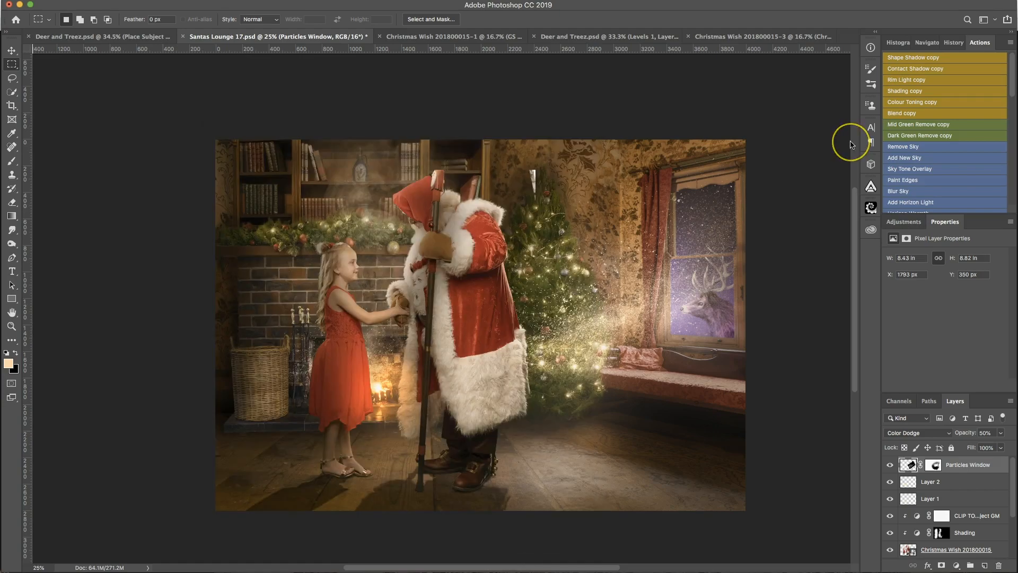